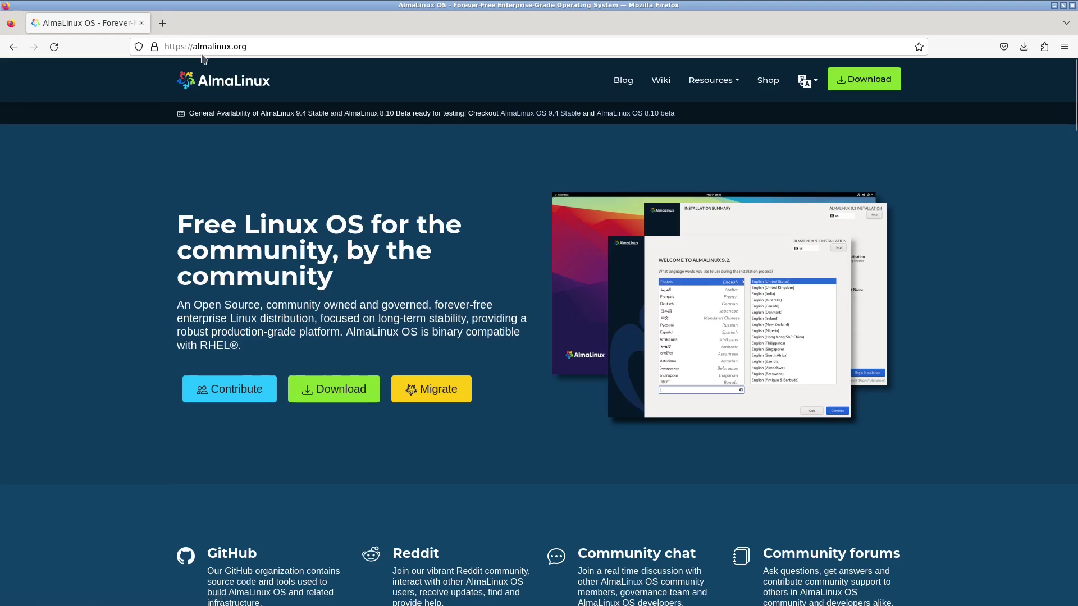
Open distrowatch.org in a new tab and scroll through its news and rankings
left_click(162, 23)
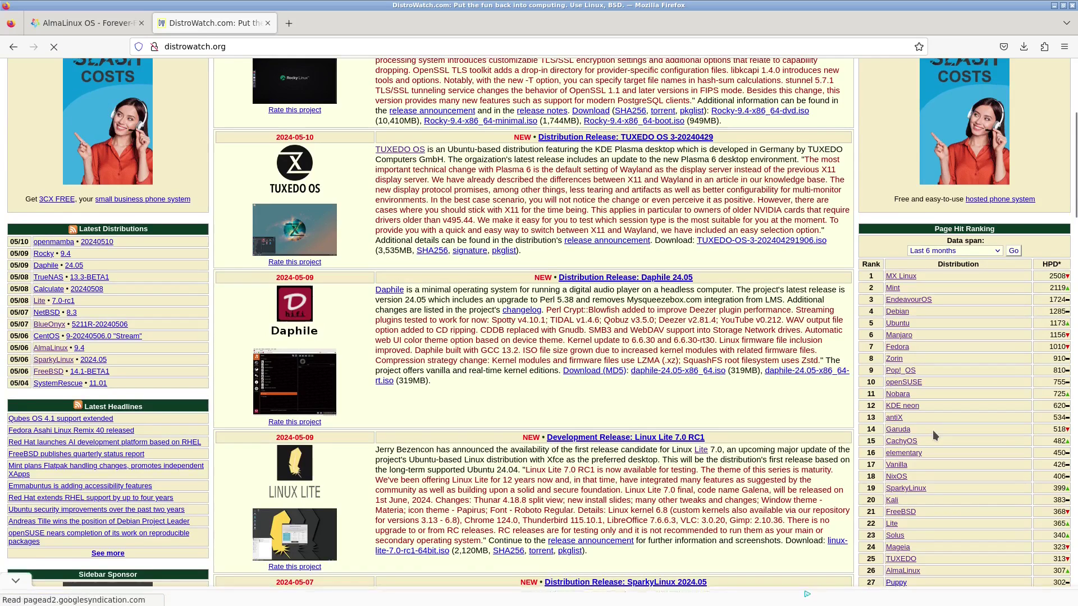
scroll(932, 430, "down", 4)
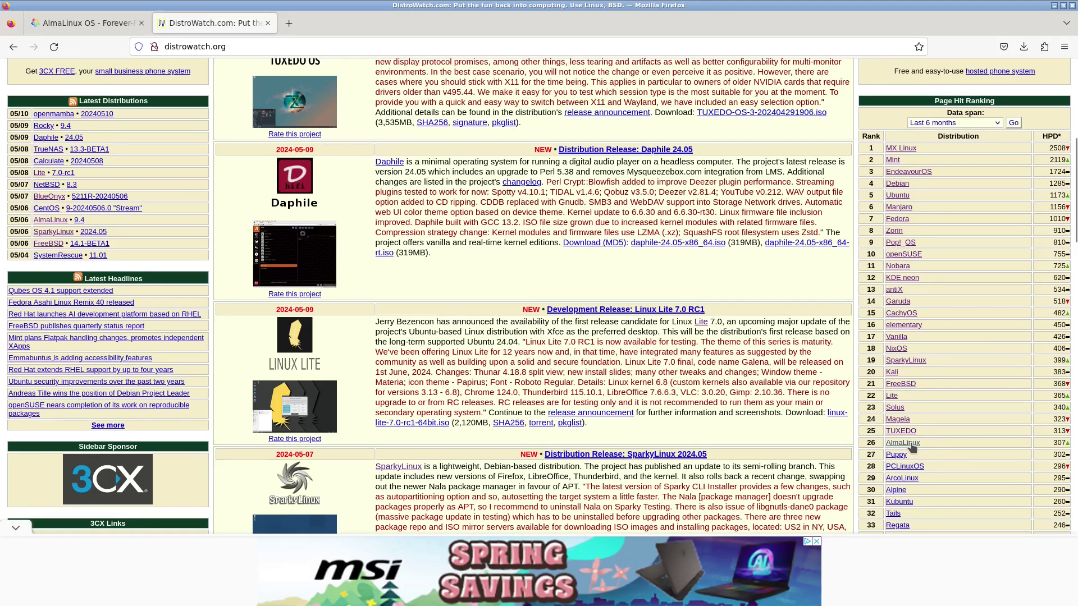
scroll(910, 435, "down", 2)
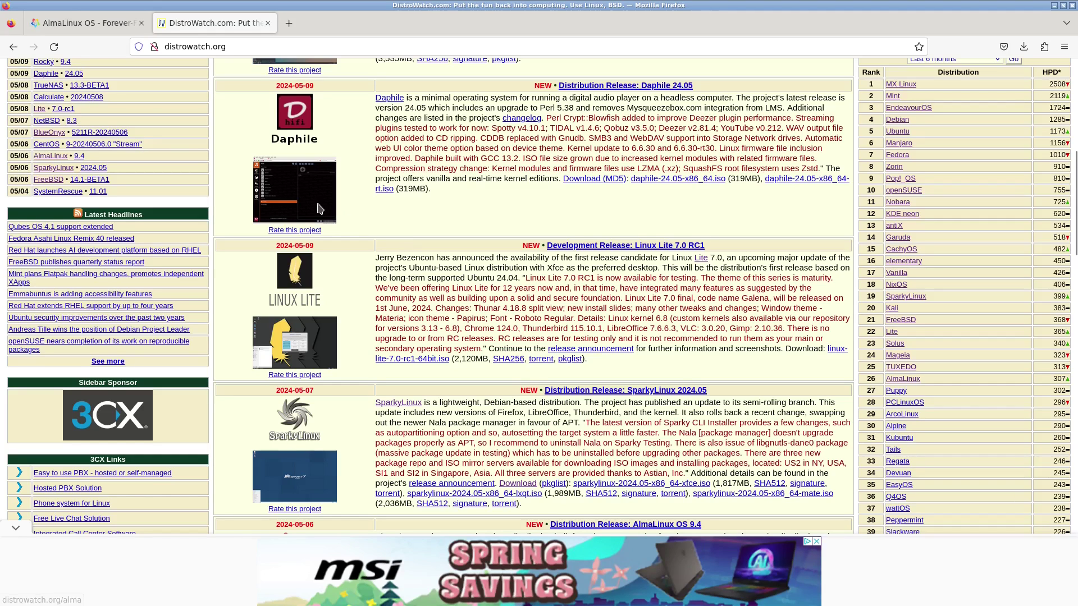
Go back to the AlmaLinux site and start downloading the AlmaLinux OS 9.4 DVD ISO
left_click(69, 13)
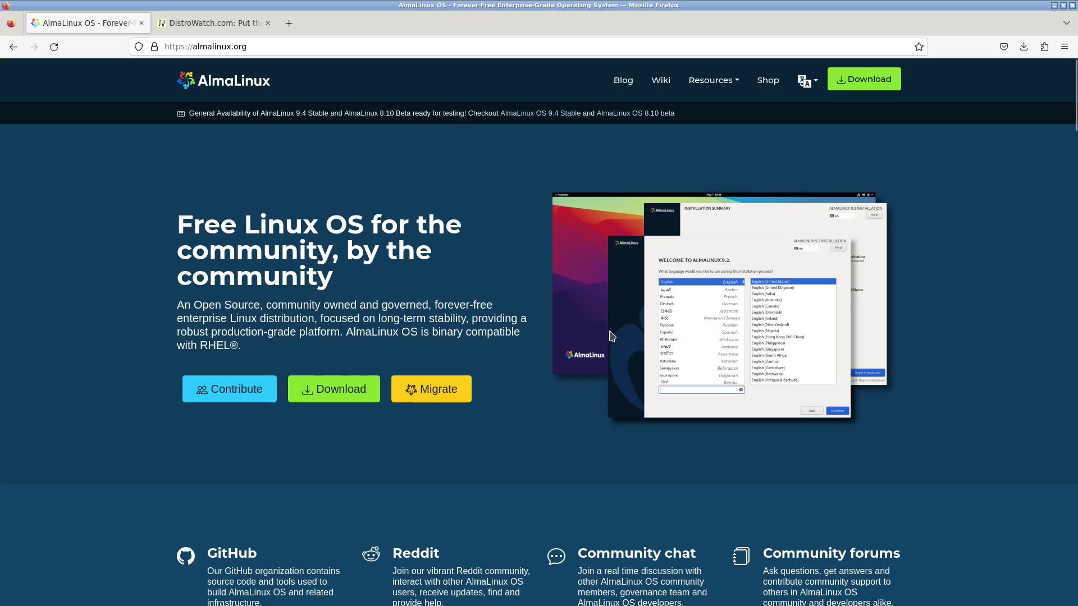
left_click(340, 387)
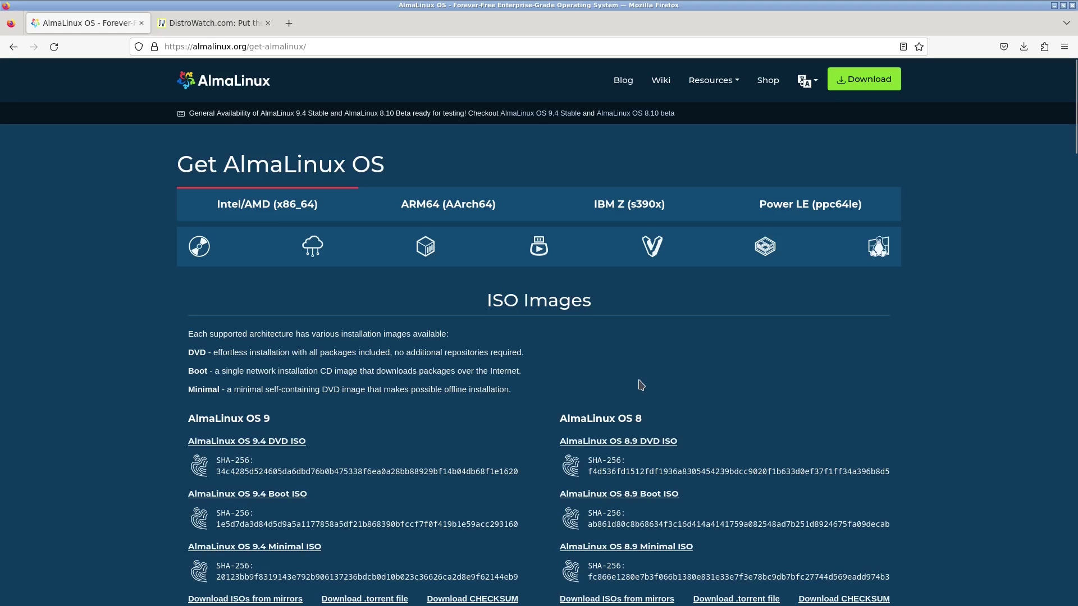
scroll(621, 387, "down", 2)
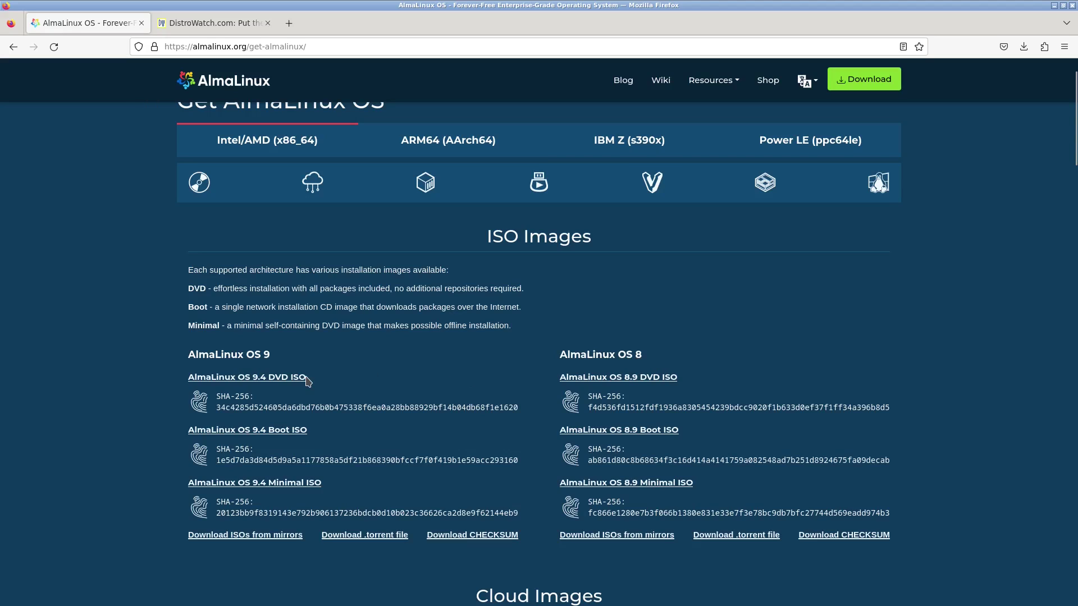
left_click(282, 381)
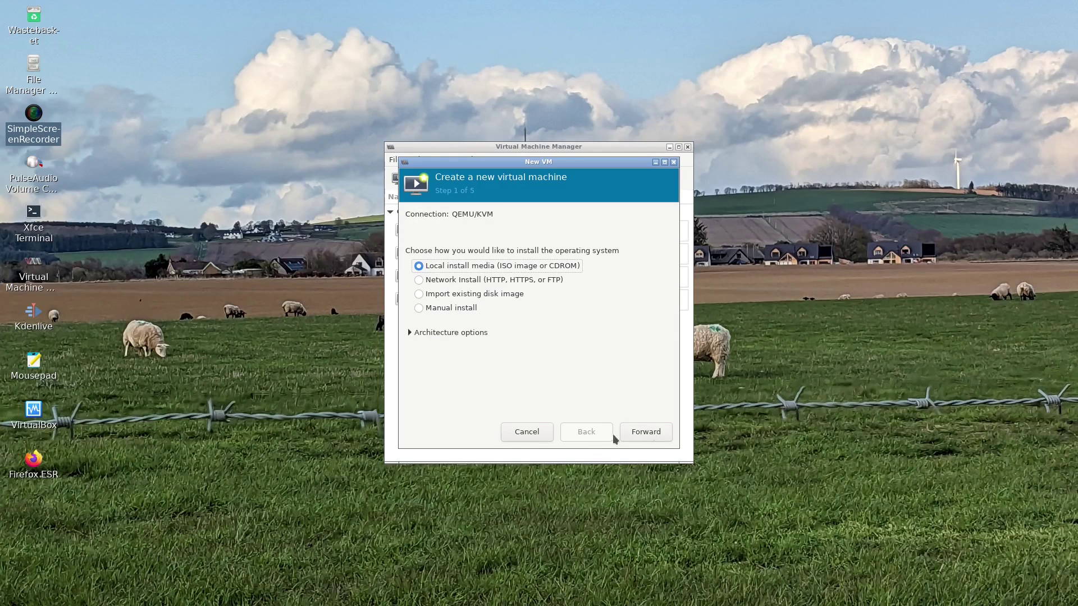
Choose local install media and pick the AlmaLinux 9.4 DVD ISO file
left_click(650, 433)
left_click(640, 232)
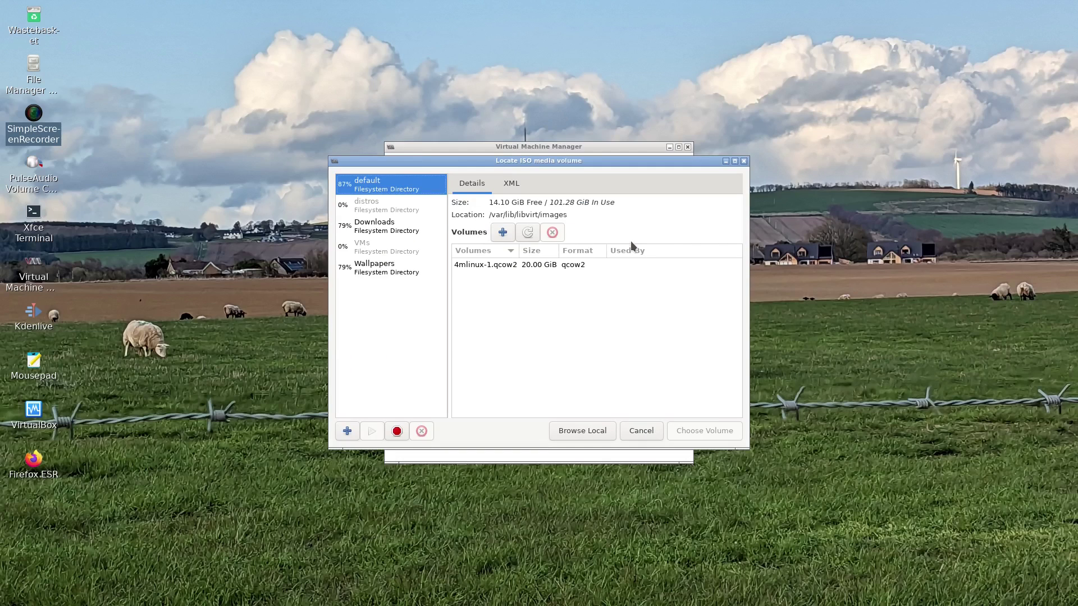
left_click(588, 435)
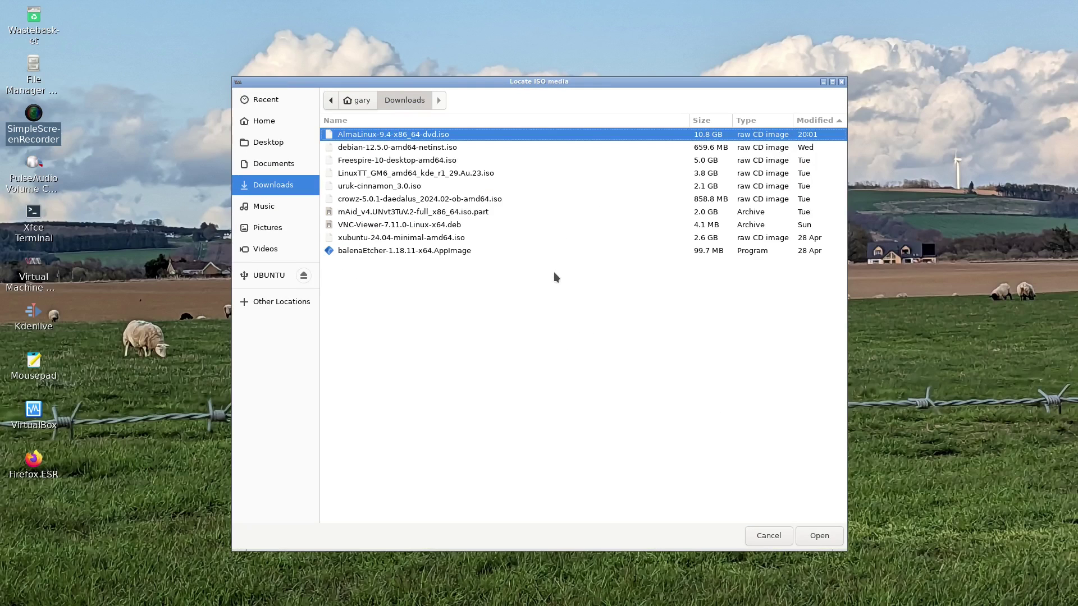
double_click(402, 136)
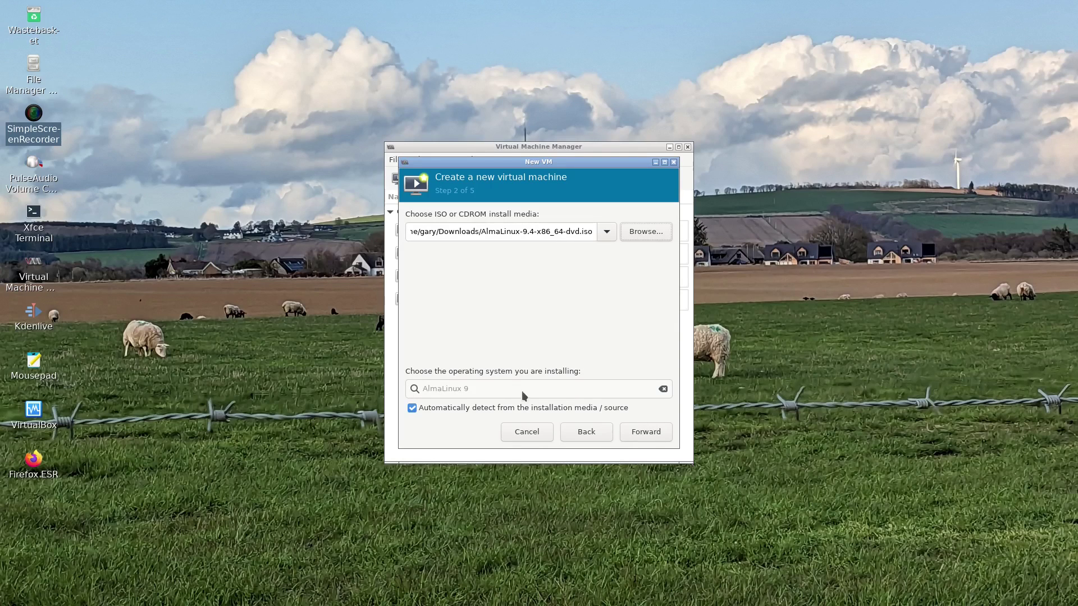
Set the VM memory to 8192 MiB and the CPU count to 4
left_click(646, 432)
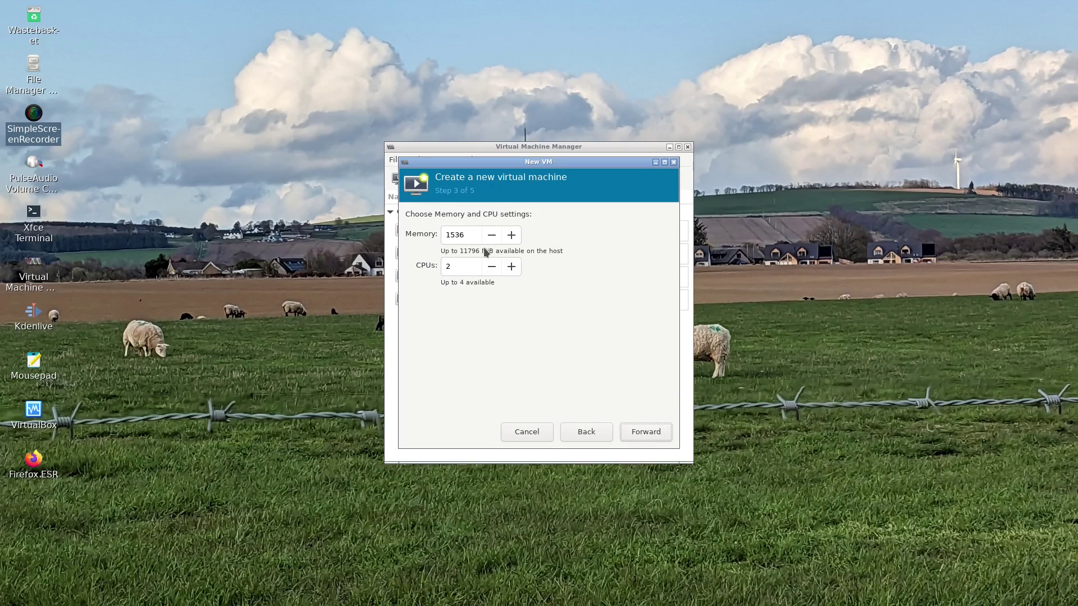
double_click(474, 234)
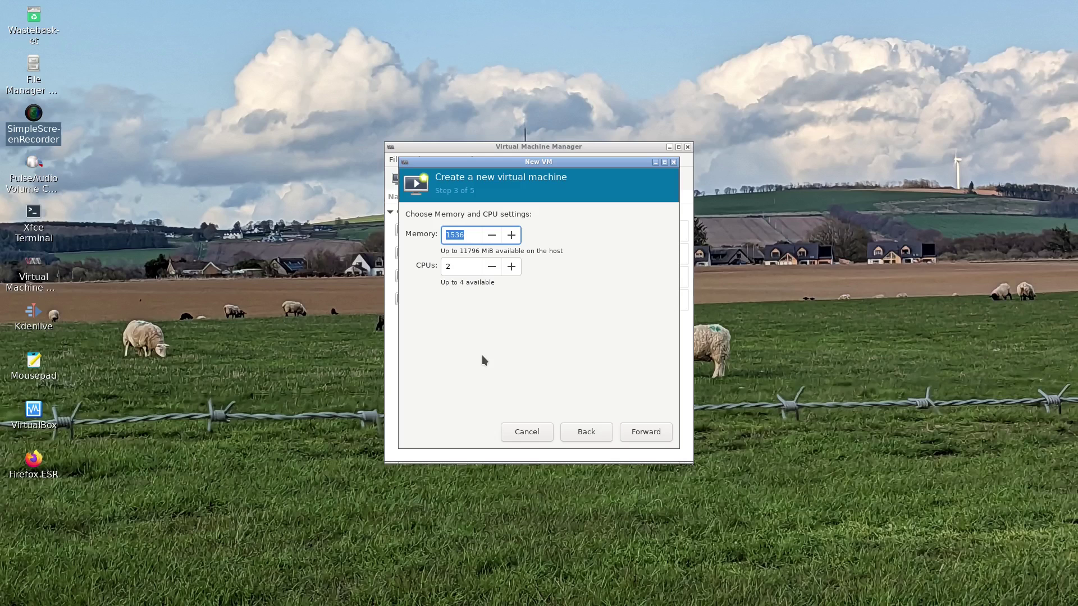
type("8291")
key("BackSpace")
key("BackSpace")
key("BackSpace")
type("192")
left_click(510, 268)
left_click(510, 267)
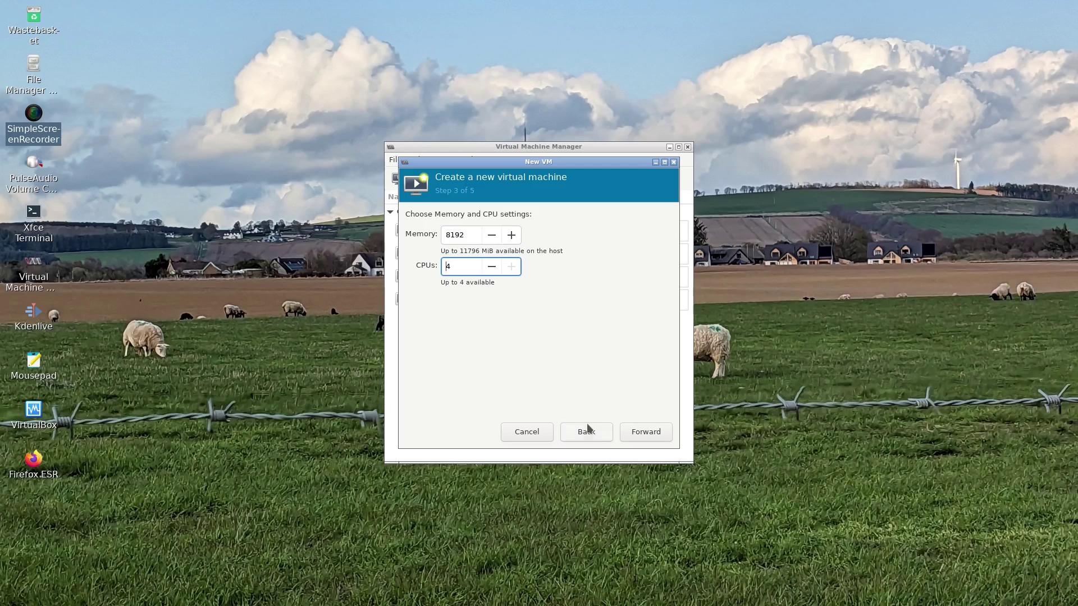
Choose custom storage, start the VMs pool and add a volume named almalinux9
left_click(645, 432)
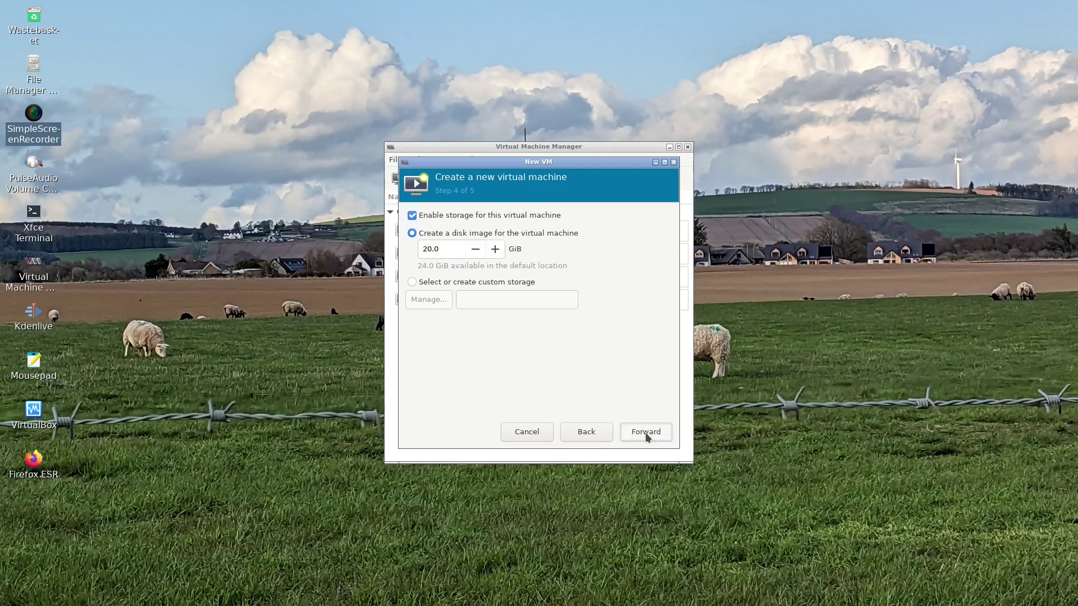
left_click(420, 283)
left_click(422, 299)
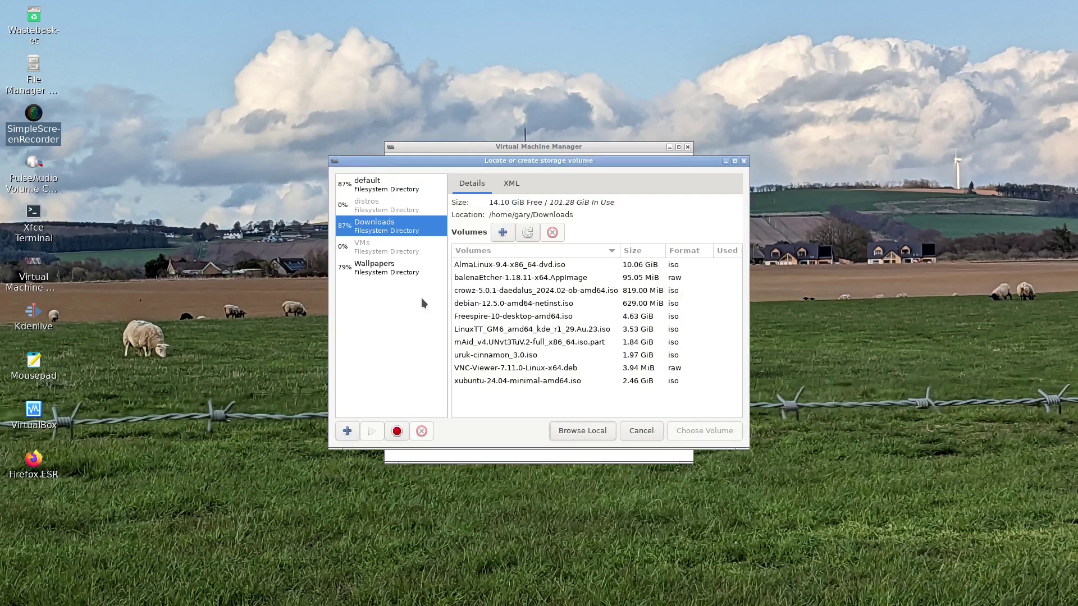
left_click(389, 247)
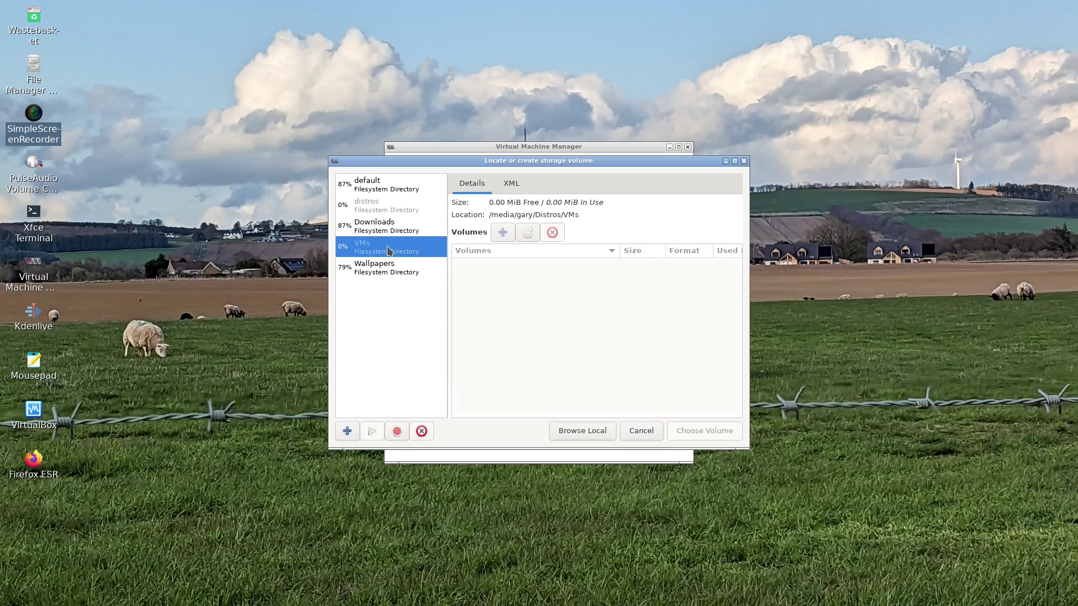
left_click(372, 431)
left_click(502, 232)
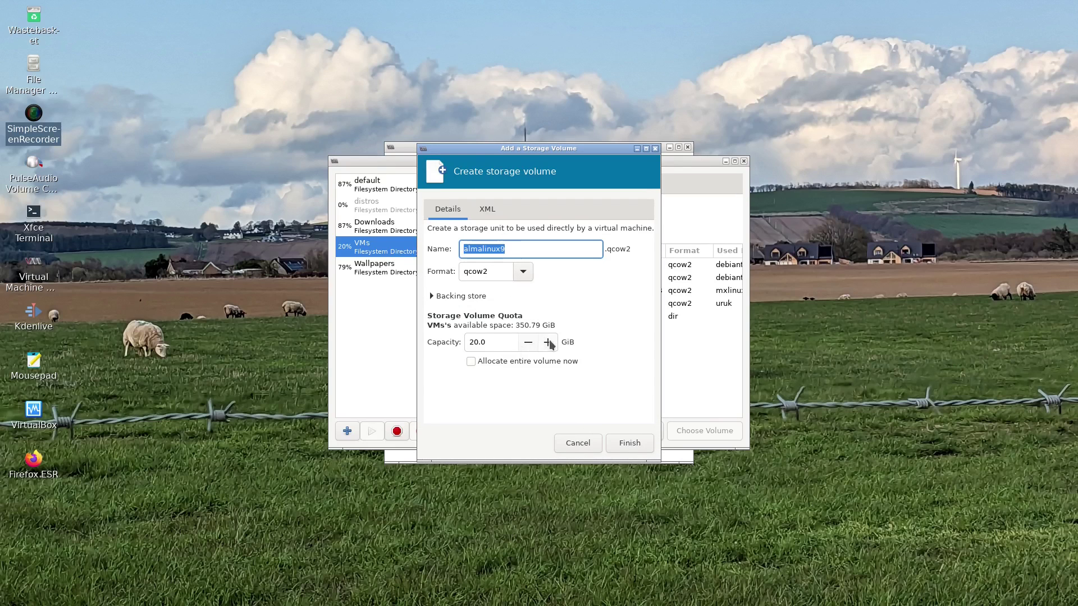
Create the 25 GiB almalinux9.qcow2 volume and use it as the VM disk
triple_click(488, 342)
type("25")
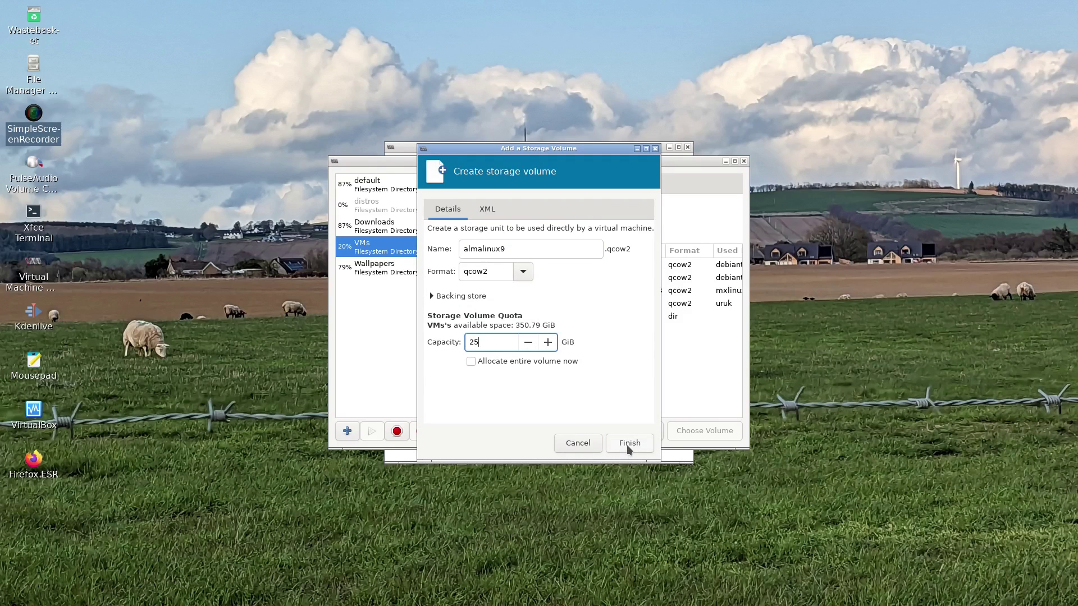
left_click(627, 445)
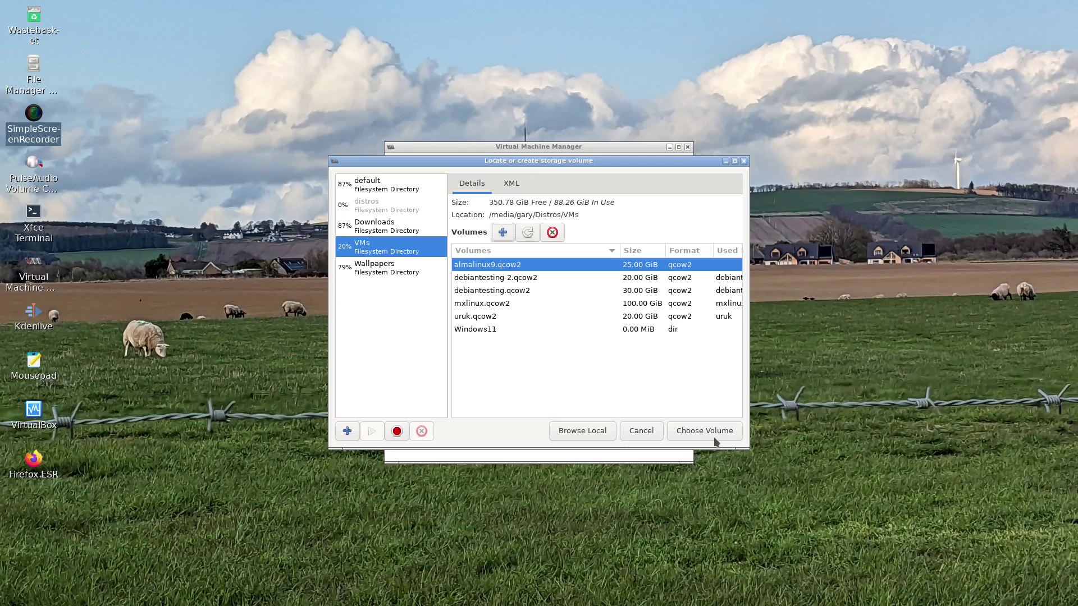
left_click(717, 440)
left_click(656, 440)
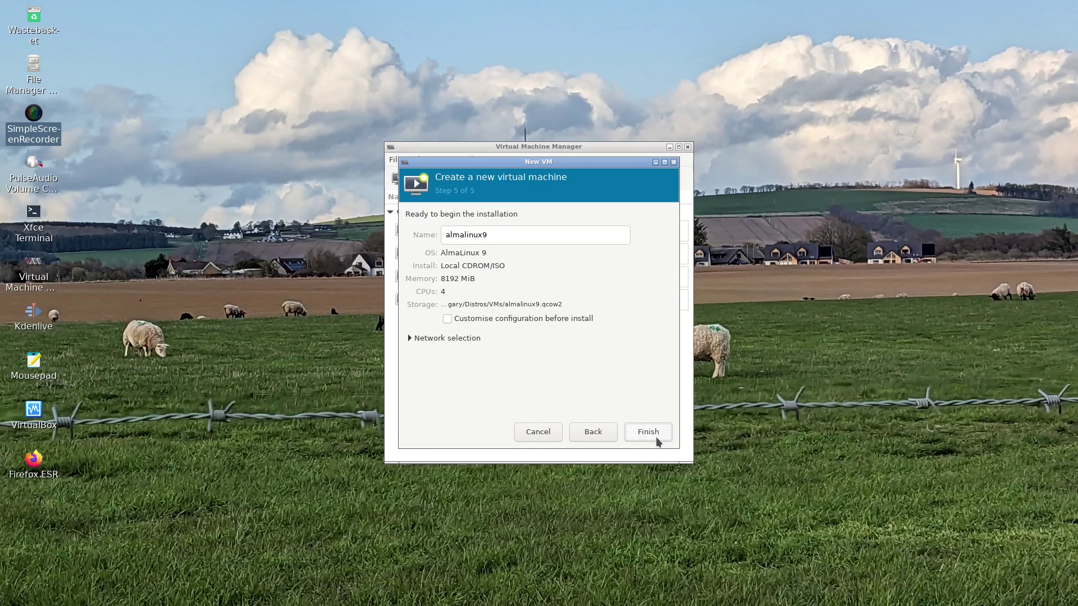
Create the almalinux9 VM, centre its console, boot the installer and skip the media check
left_click(656, 440)
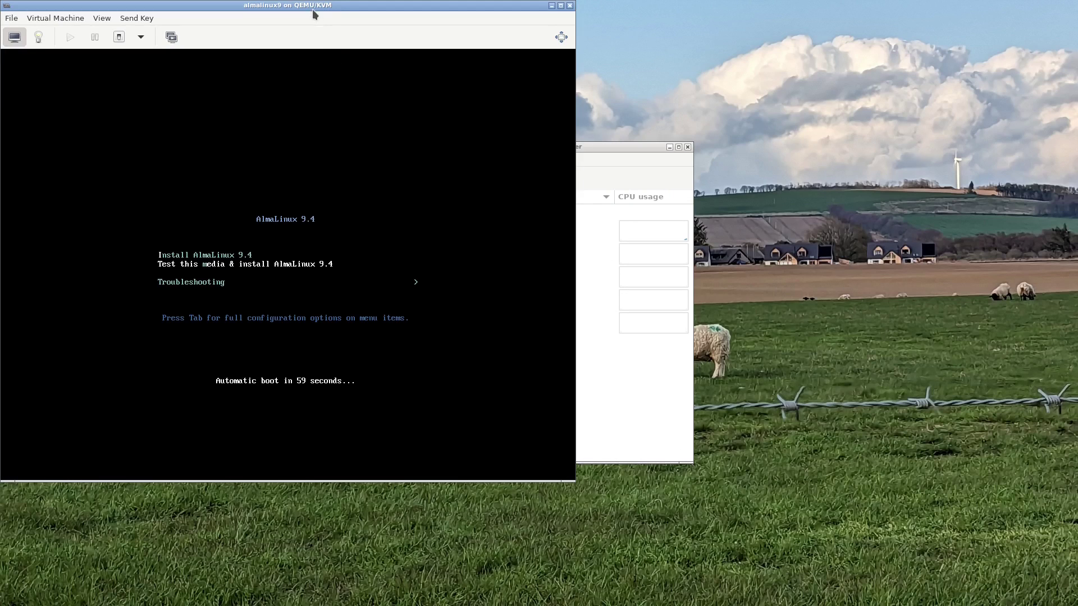
left_click_drag(314, 14, 595, 81)
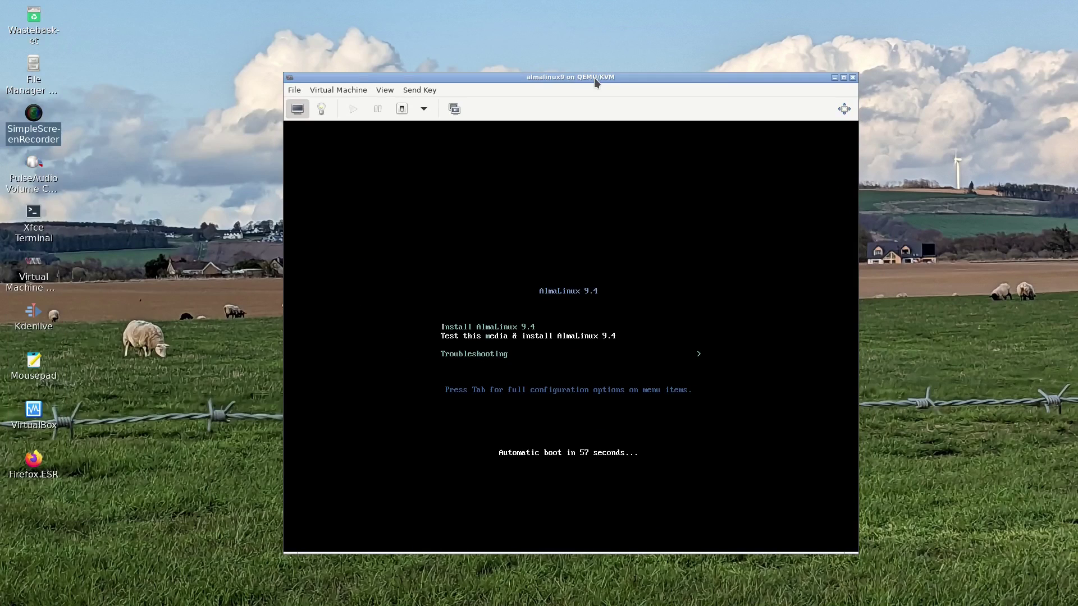
key("Return")
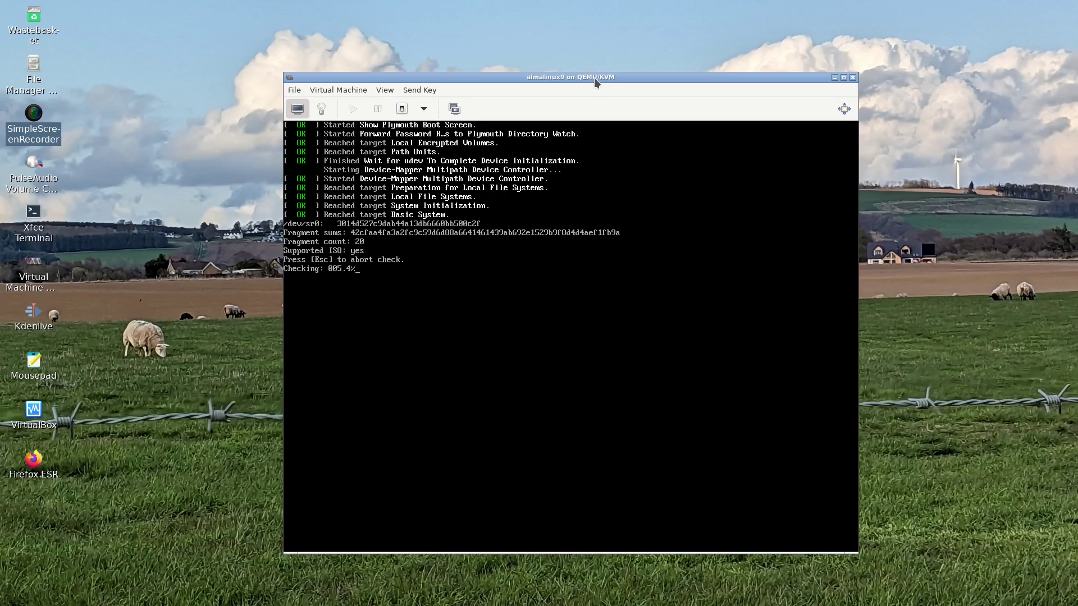
key("Escape")
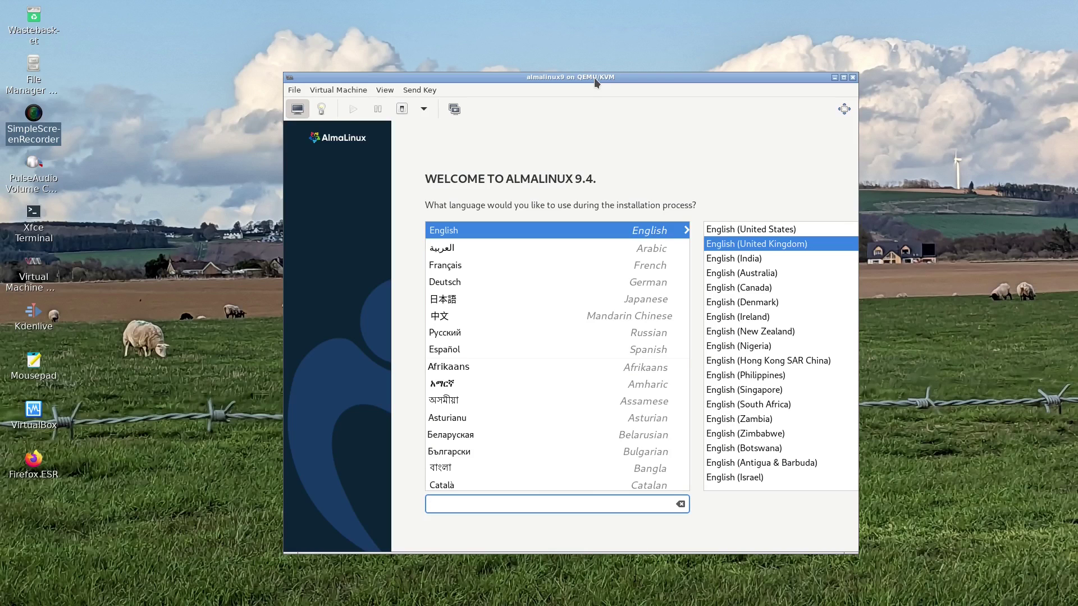
Show the VM console fullscreen and continue the installer in English (United Kingdom)
left_click(392, 91)
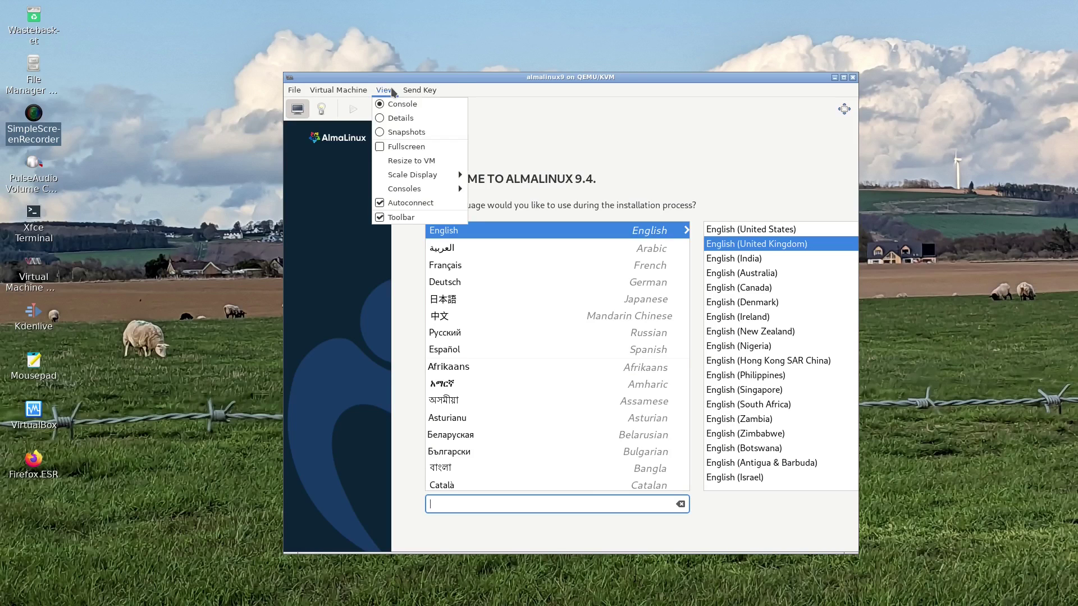
left_click(406, 147)
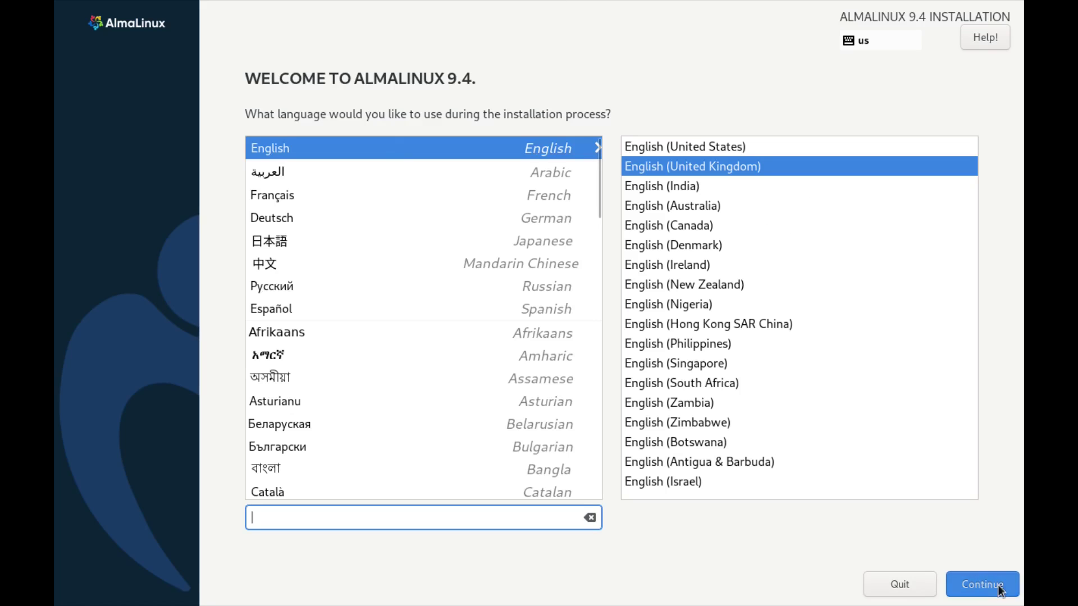
left_click(976, 583)
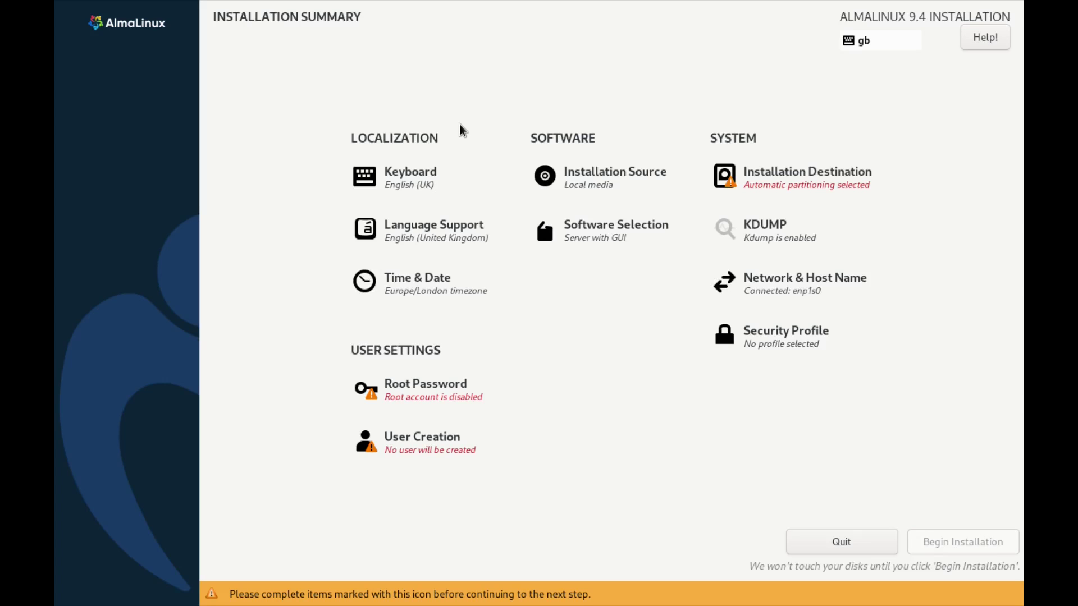
Review the keyboard layout and confirm English (United Kingdom) language support
left_click(402, 177)
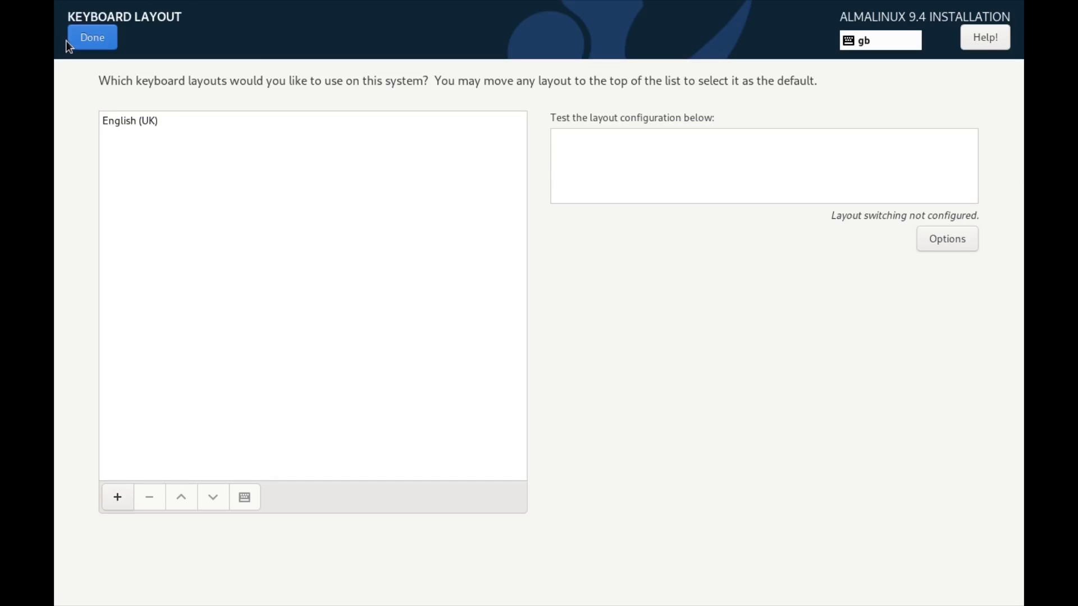
left_click(94, 39)
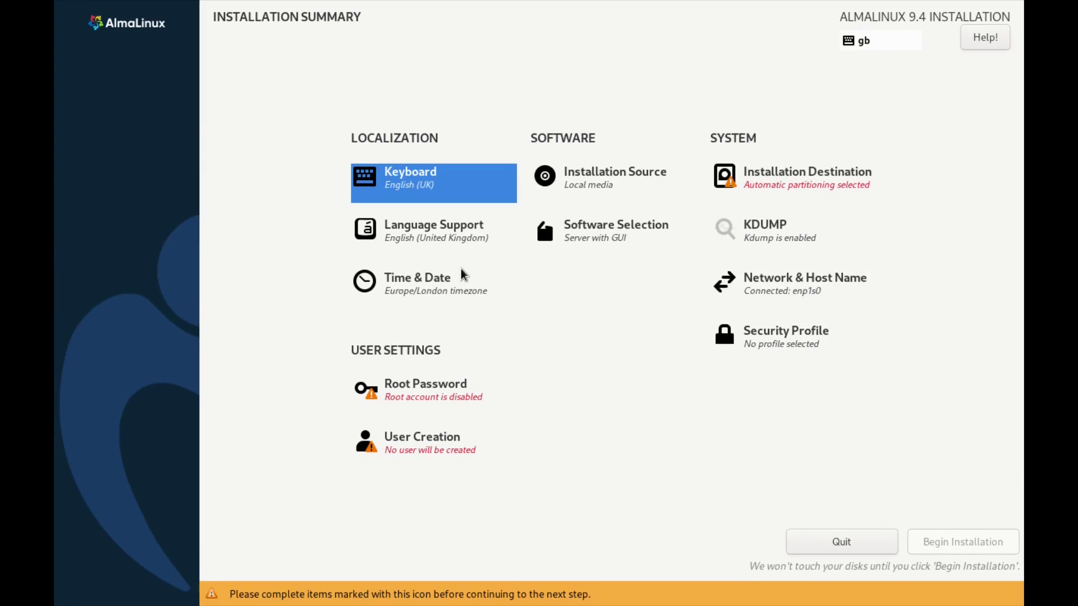
left_click(454, 237)
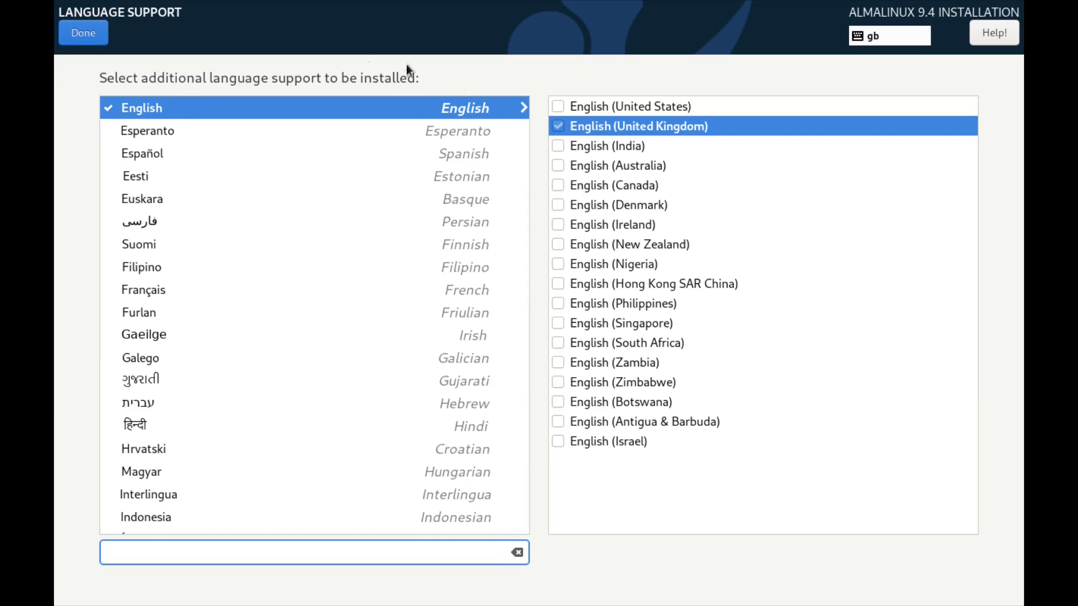
left_click(84, 35)
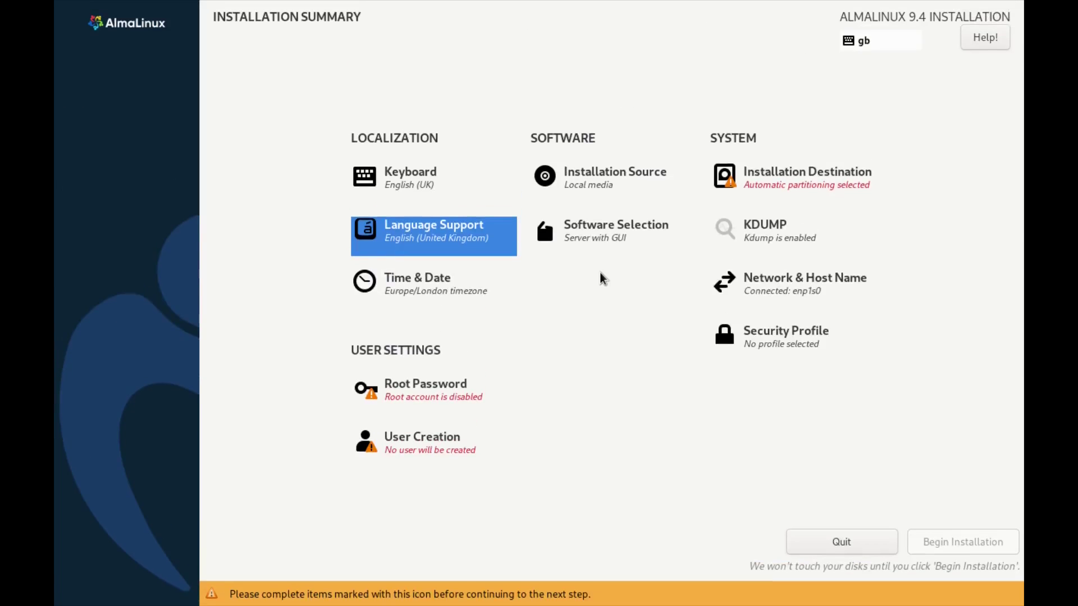
Confirm the Europe/London timezone in Time & Date
left_click(417, 280)
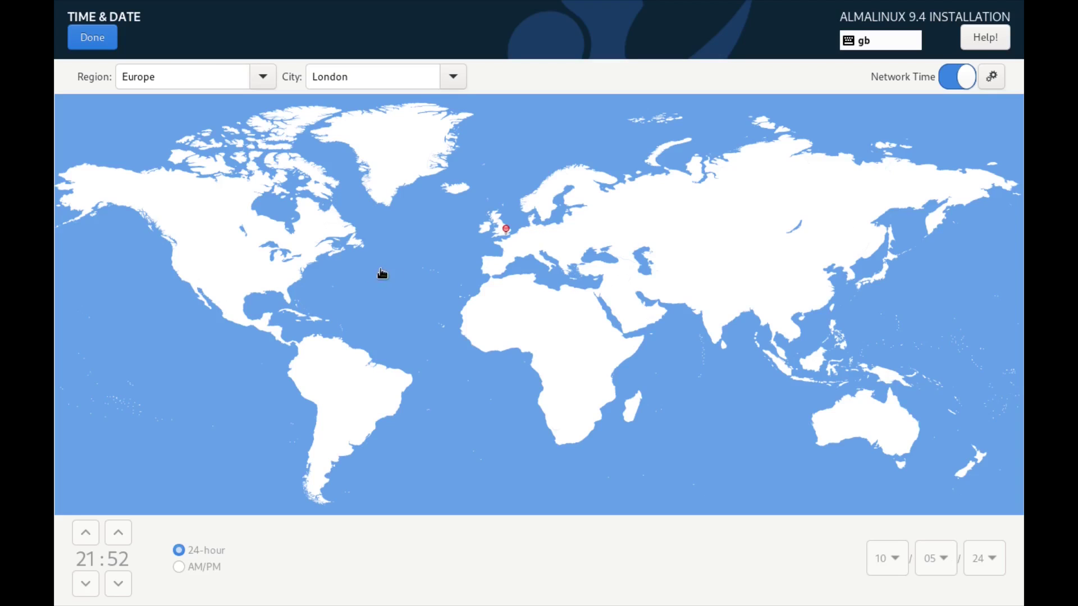
left_click(260, 82)
left_click(260, 82)
left_click(94, 48)
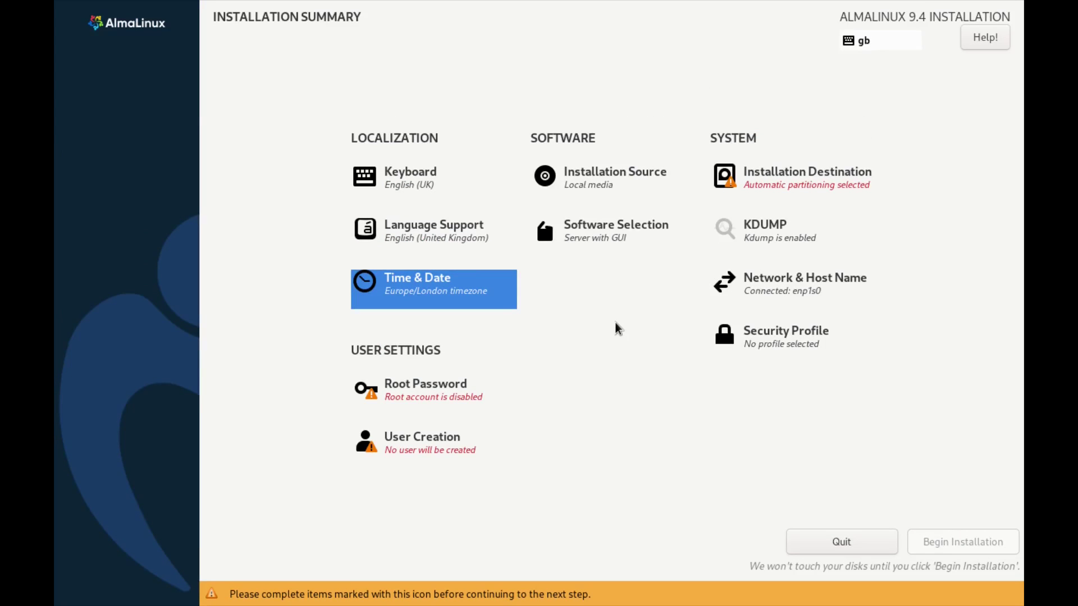
Select Workstation with GNOME Applications, Internet Applications and Office Suite and Productivity add-ons
left_click(607, 241)
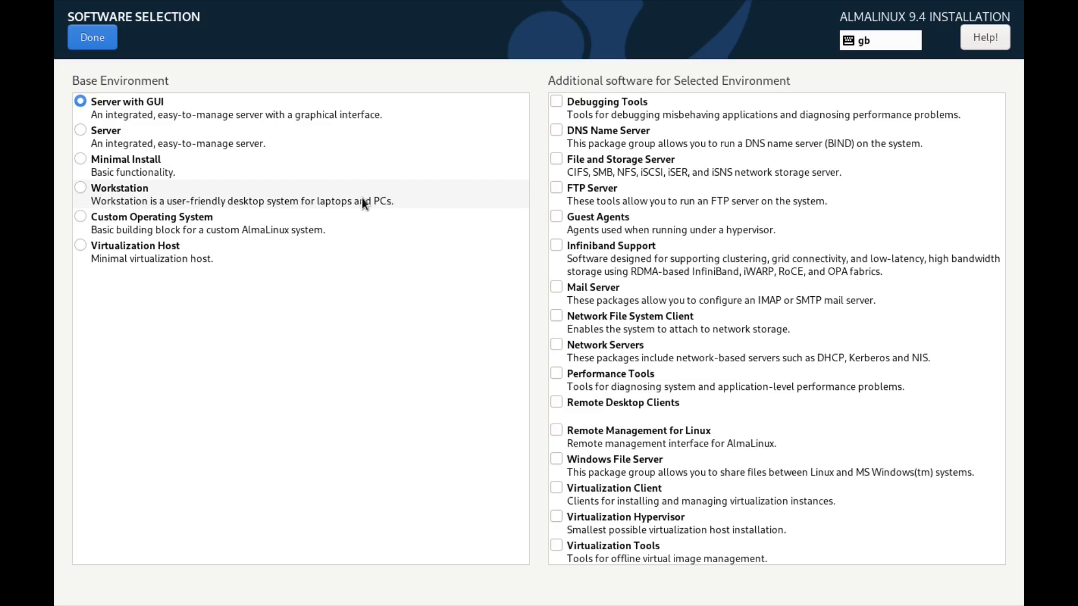
left_click(82, 191)
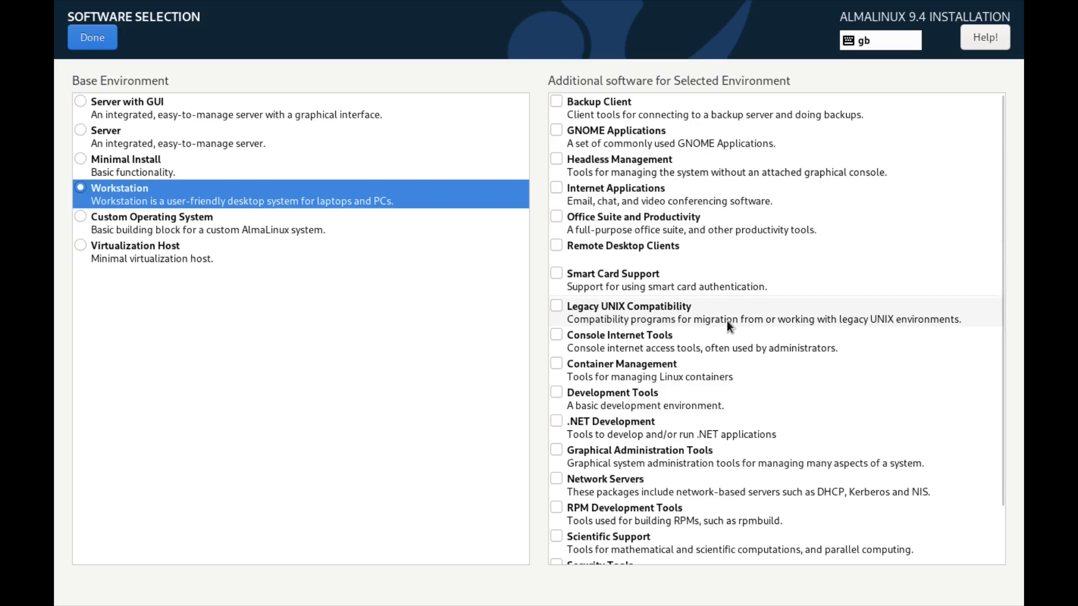
scroll(725, 323, "down", 3)
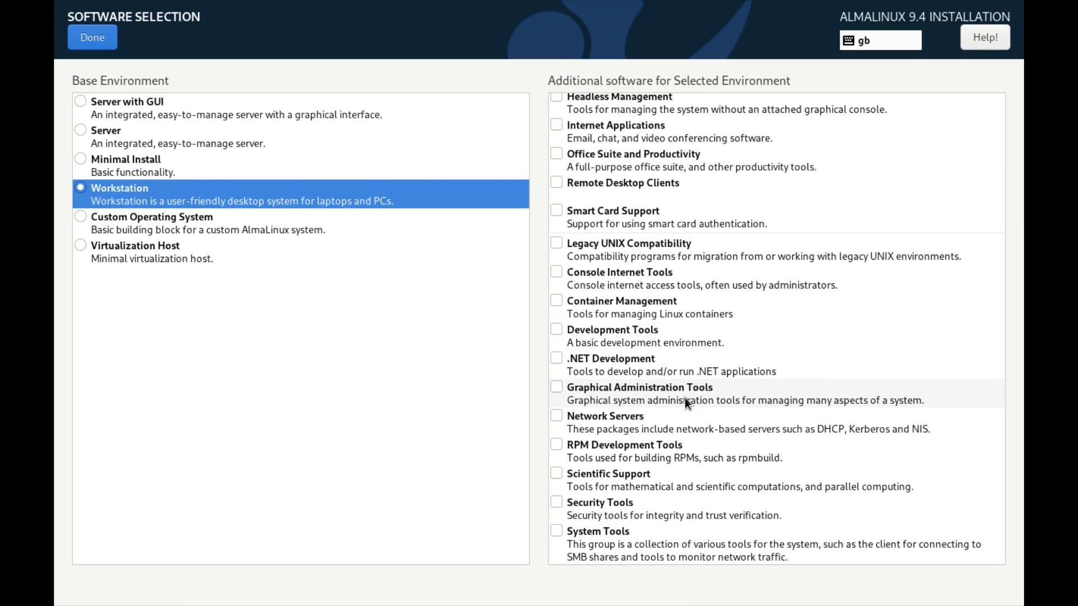
scroll(685, 398, "up", 2)
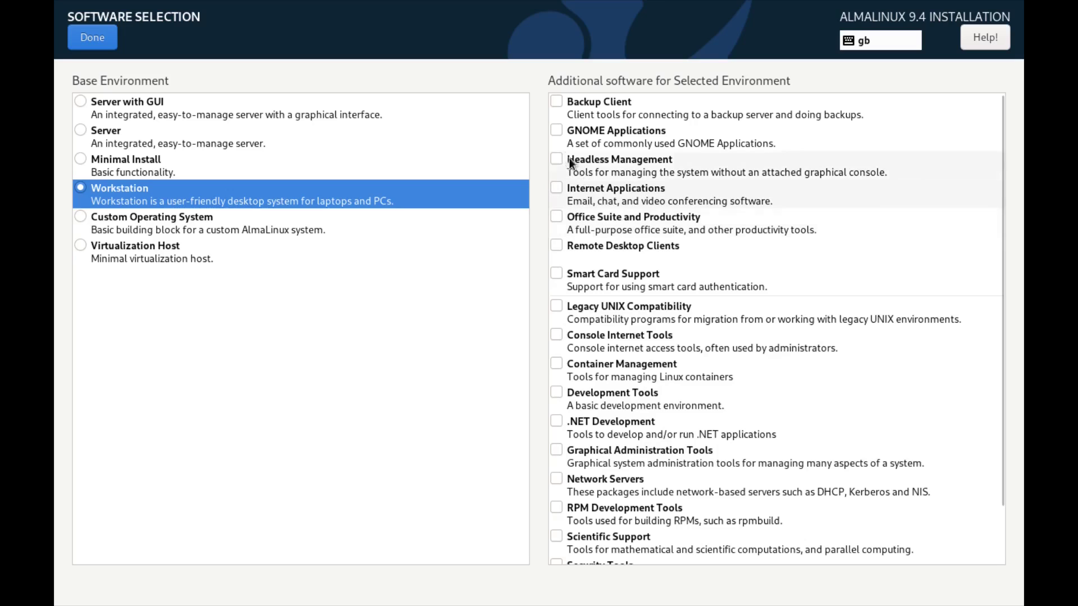
left_click(560, 128)
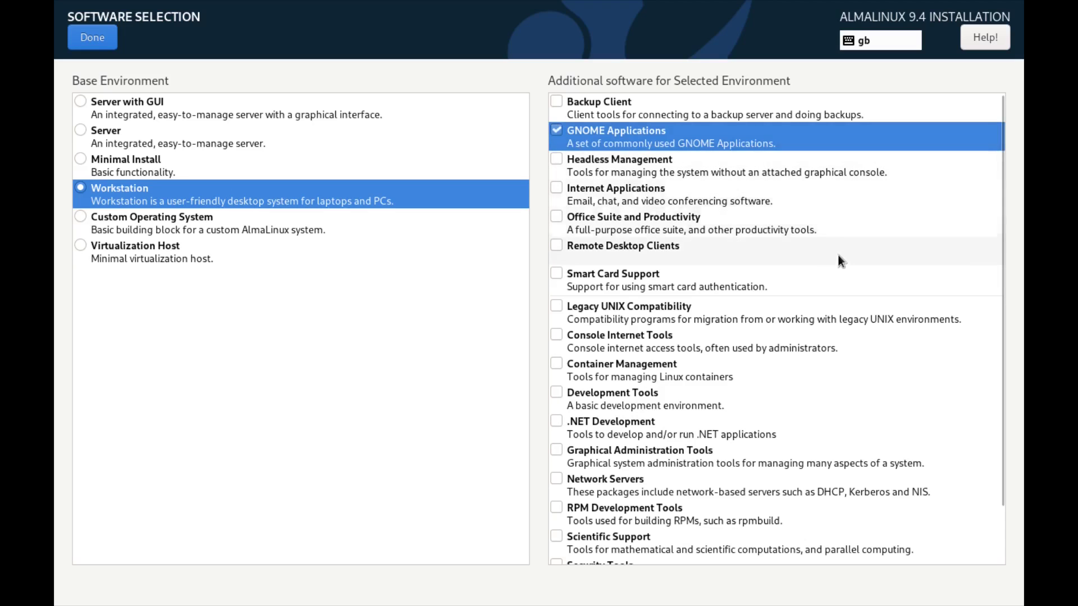
left_click(555, 189)
left_click(558, 218)
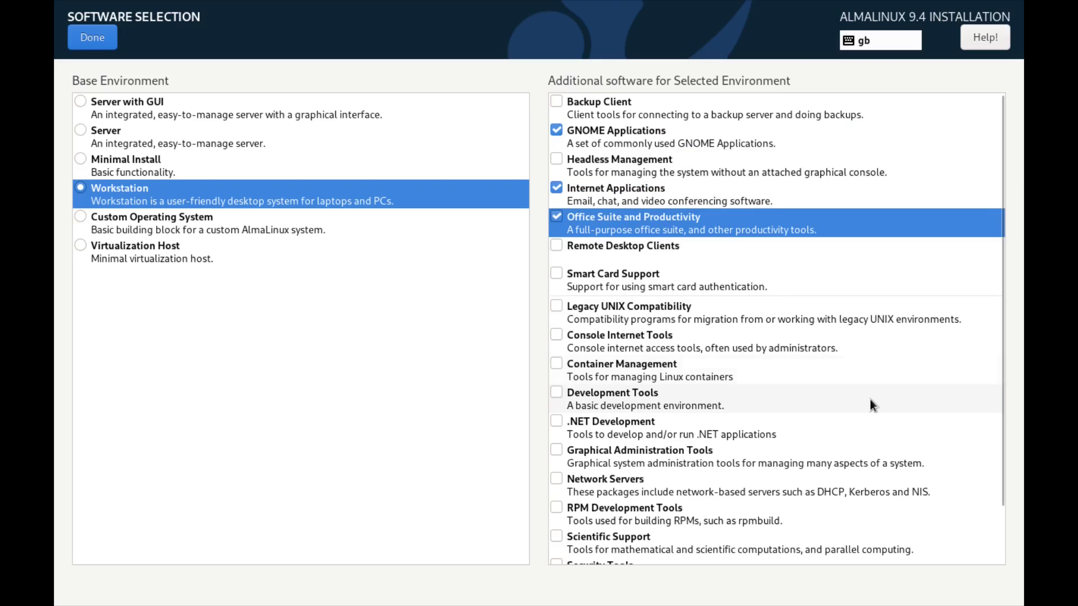
scroll(871, 404, "down", 2)
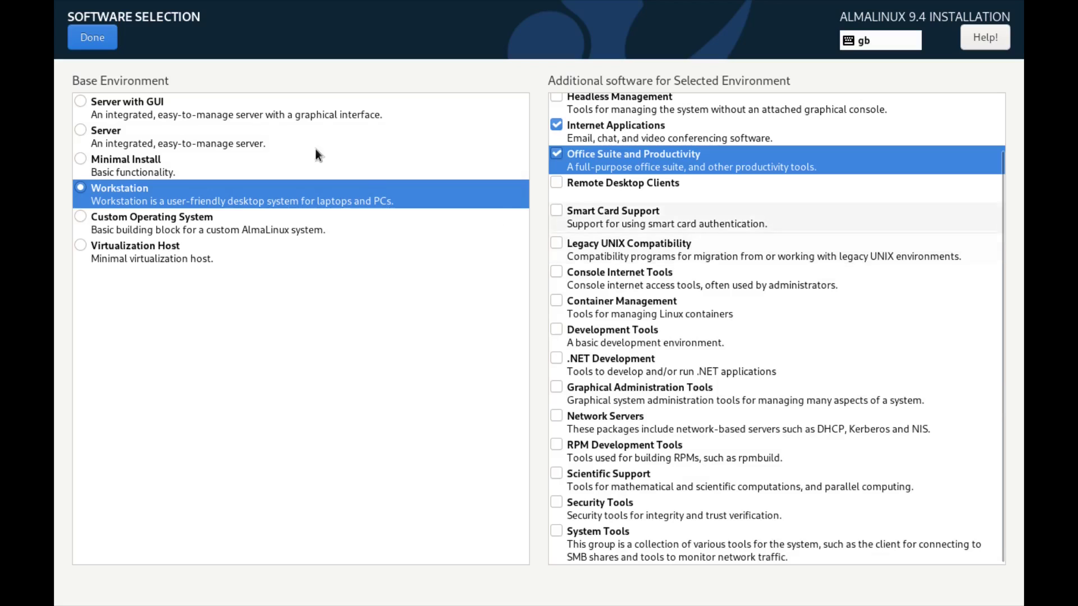
left_click(100, 40)
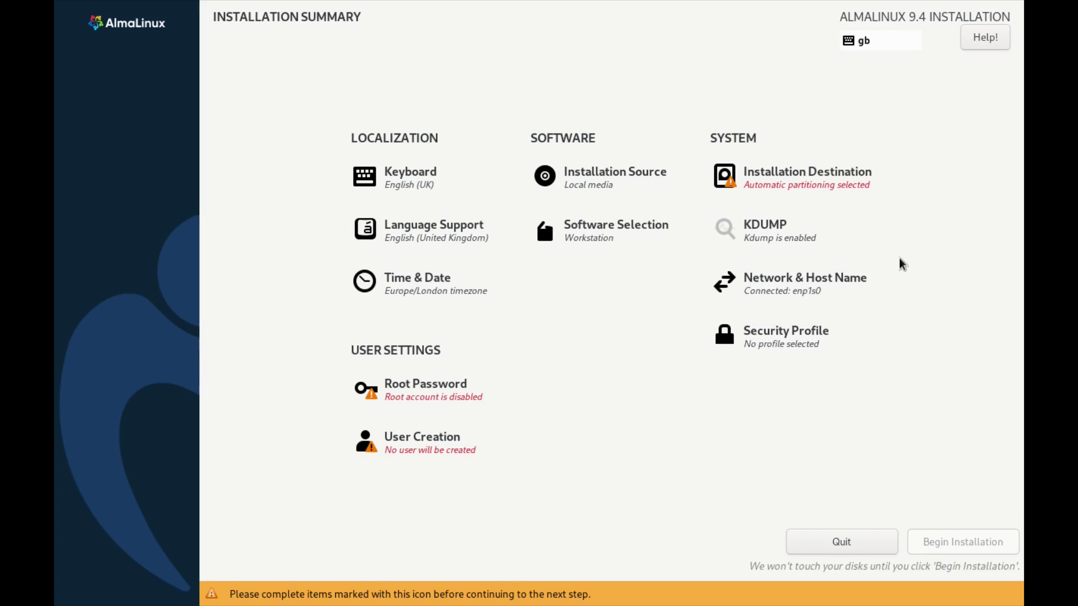
Select the 25 GiB vda disk as install target with automatic partitioning
left_click(797, 176)
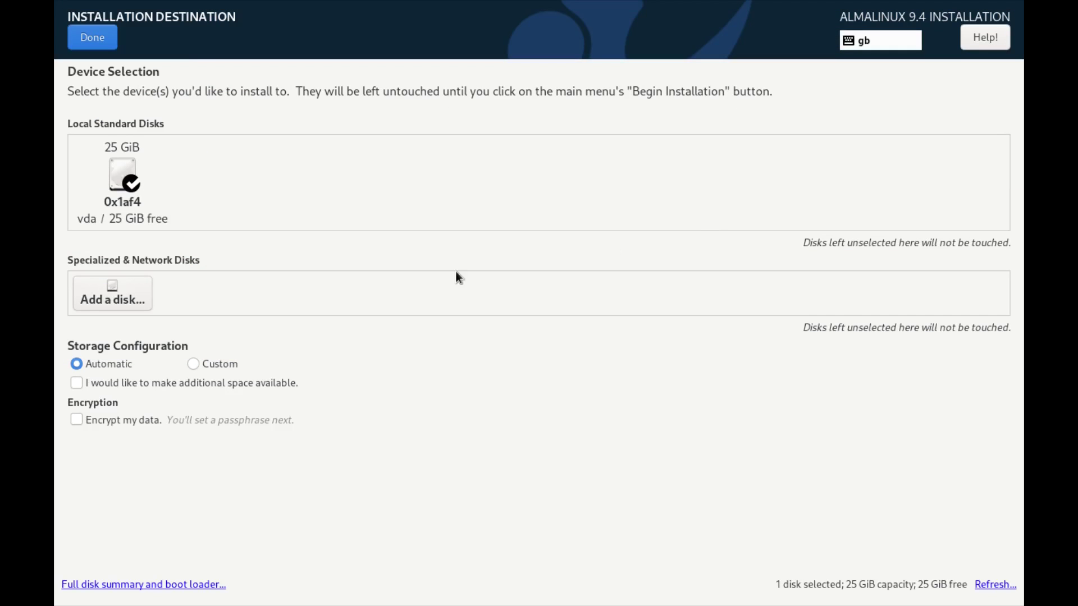
left_click(133, 186)
left_click(133, 187)
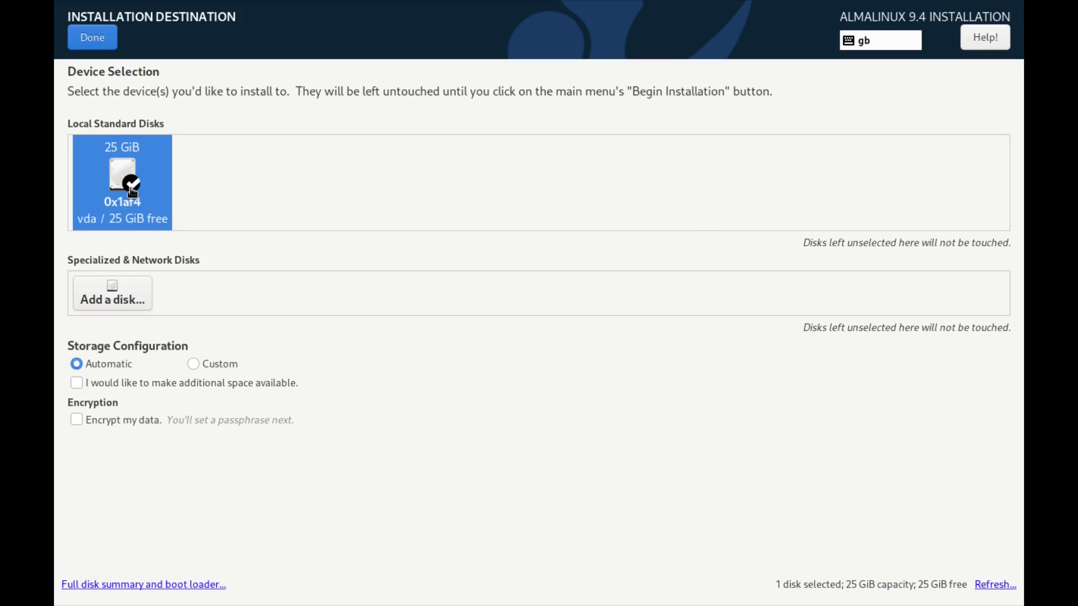
left_click(132, 189)
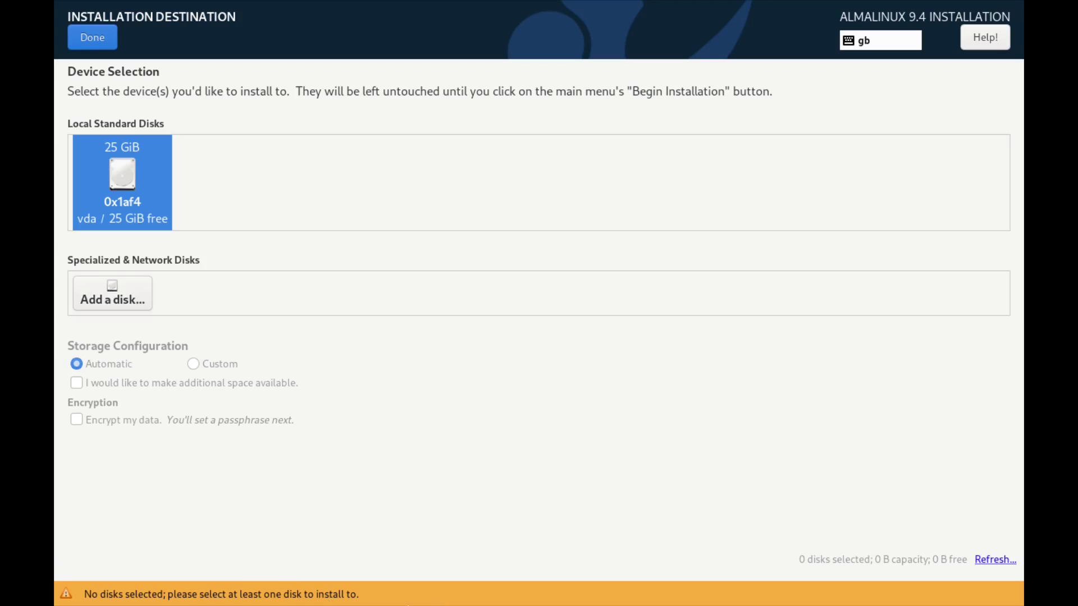
left_click(135, 183)
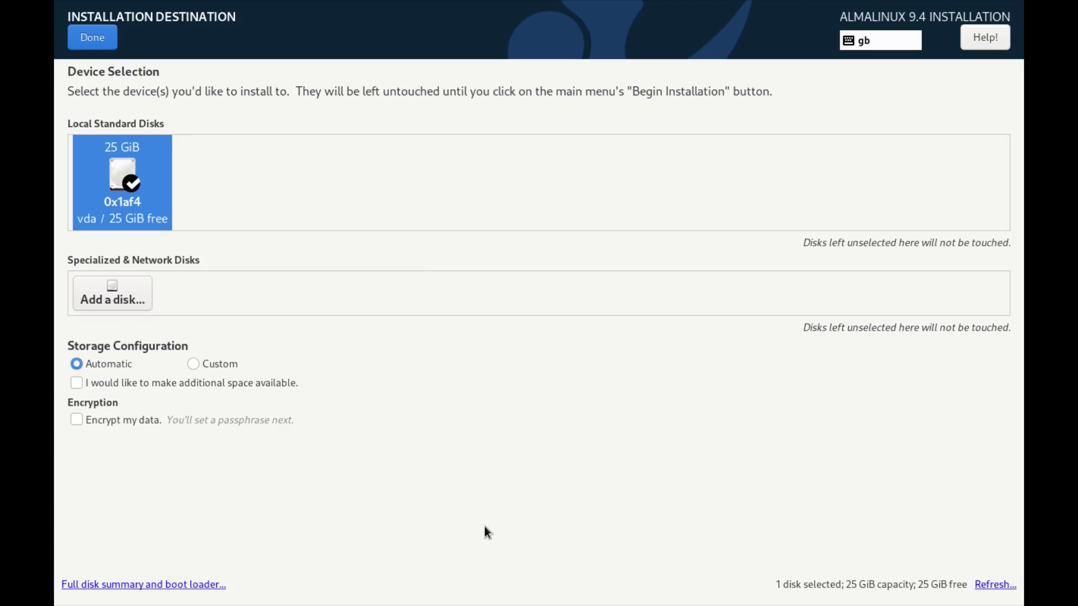
left_click(92, 43)
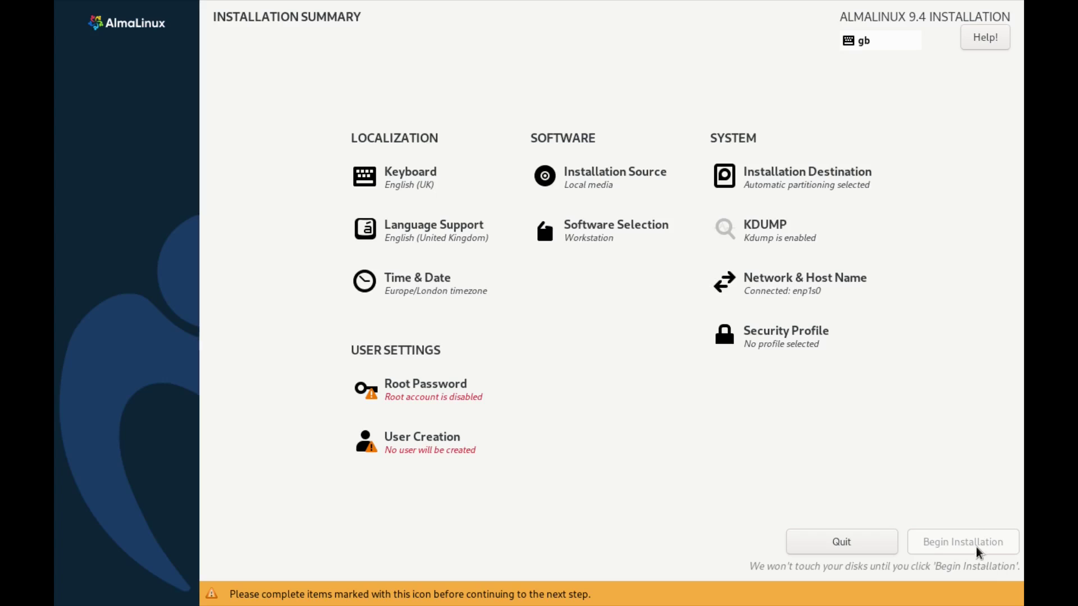
Set and apply the host name alma in Network & Host Name
left_click(788, 289)
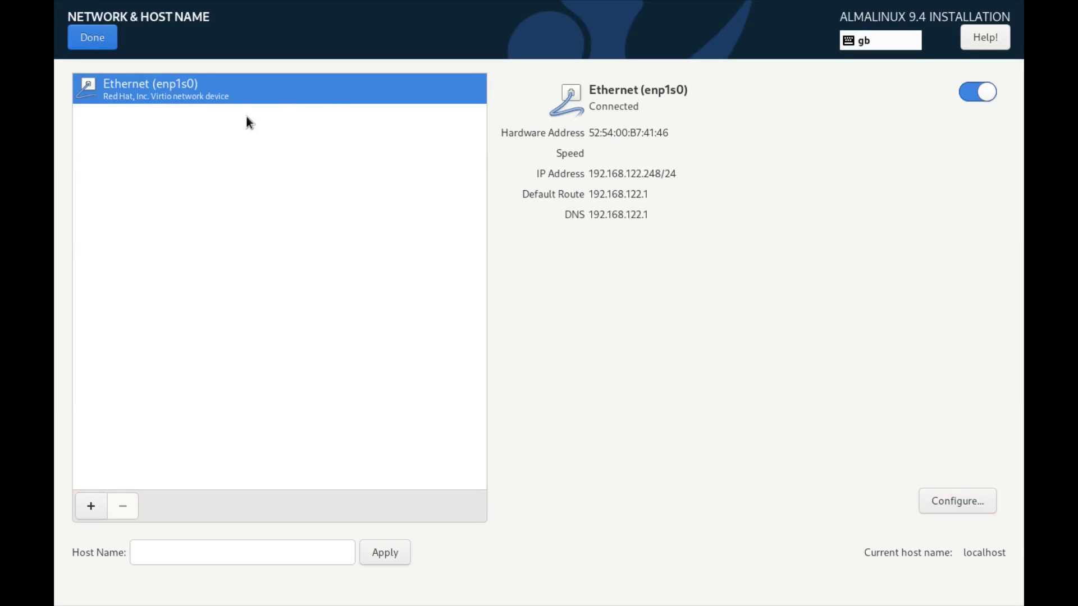
left_click(253, 546)
type("alma")
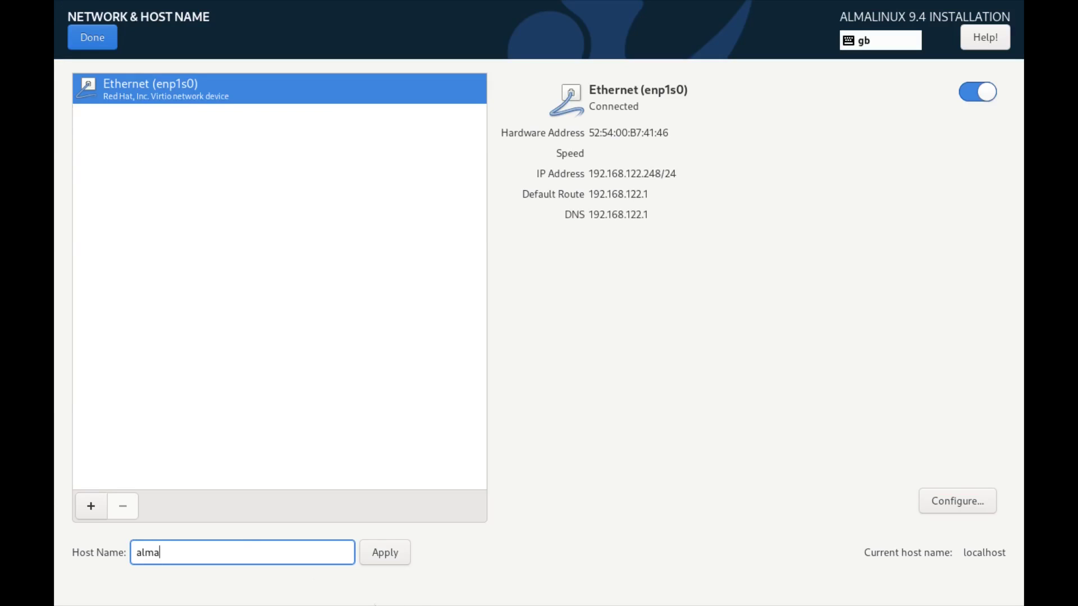
left_click(387, 562)
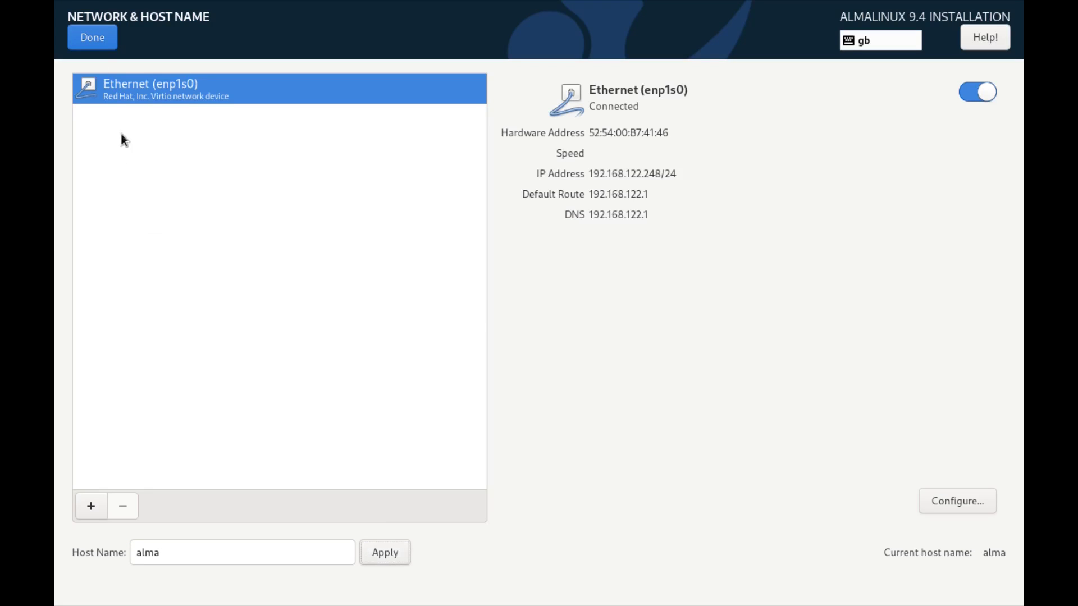
left_click(92, 37)
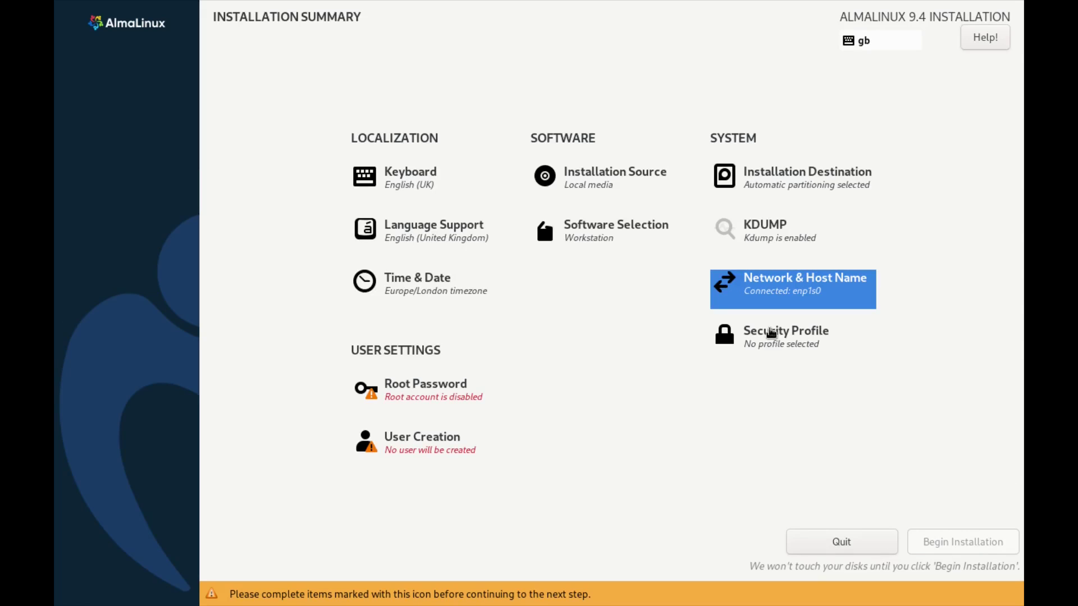
Look over the Security Profile settings without selecting a profile
left_click(771, 333)
left_click(954, 250)
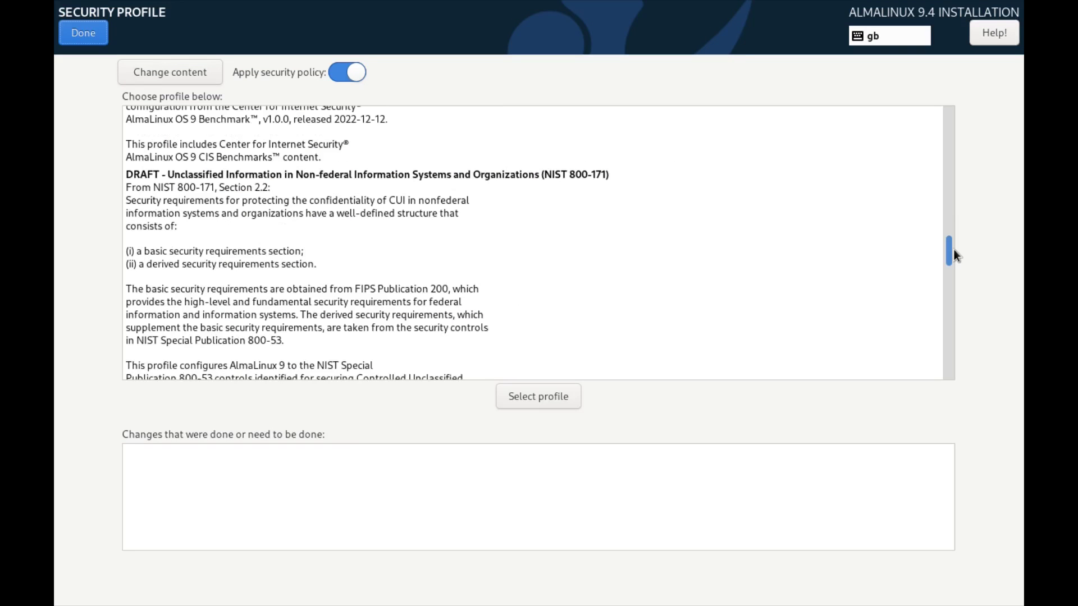
left_click_drag(953, 255, 949, 368)
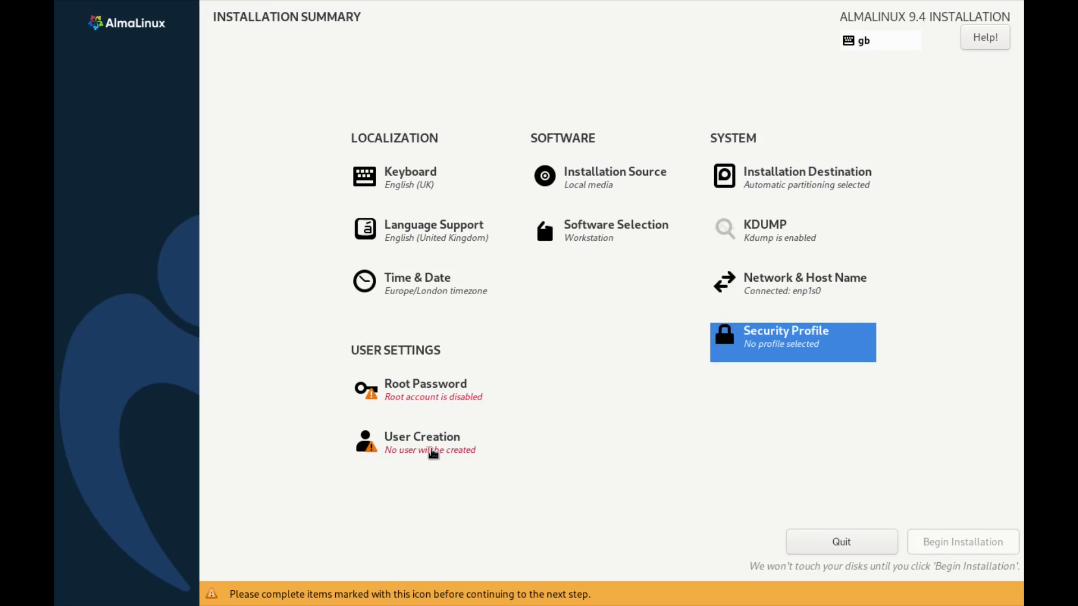
Enter the user's full name and type the account password twice
left_click(432, 452)
type("ga")
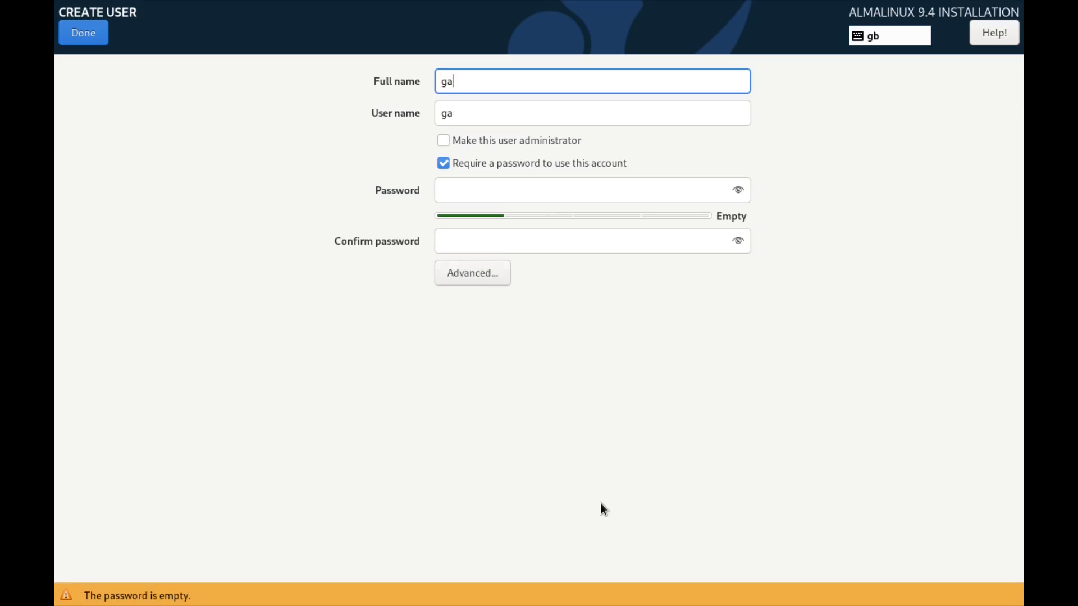
type("ry")
key("Tab")
key("Tab")
key("Tab")
key("Tab")
type("•••••••••••")
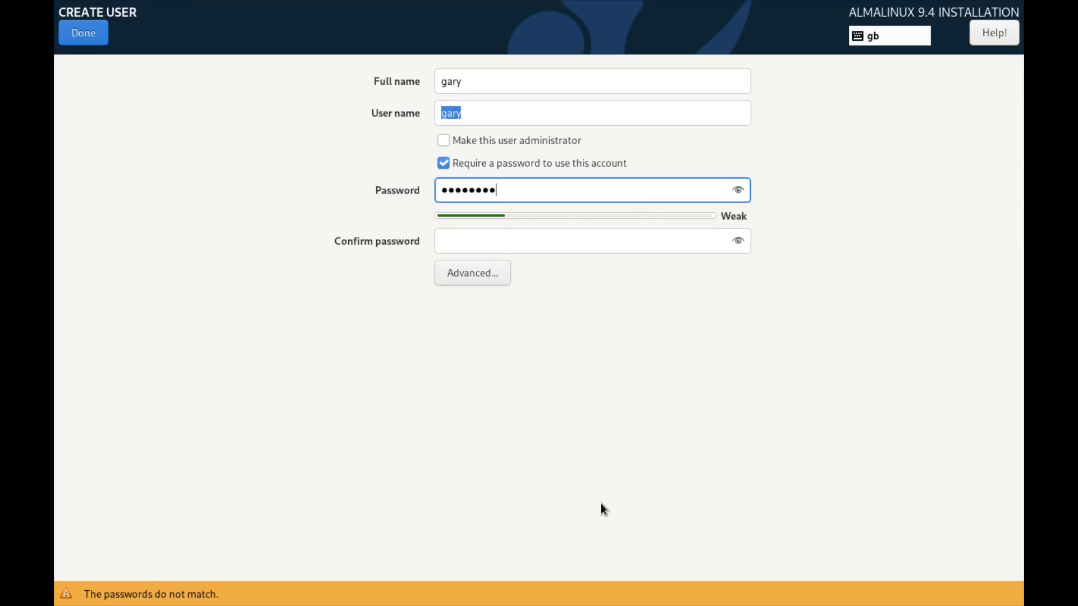
key("Tab")
type("••••••••••")
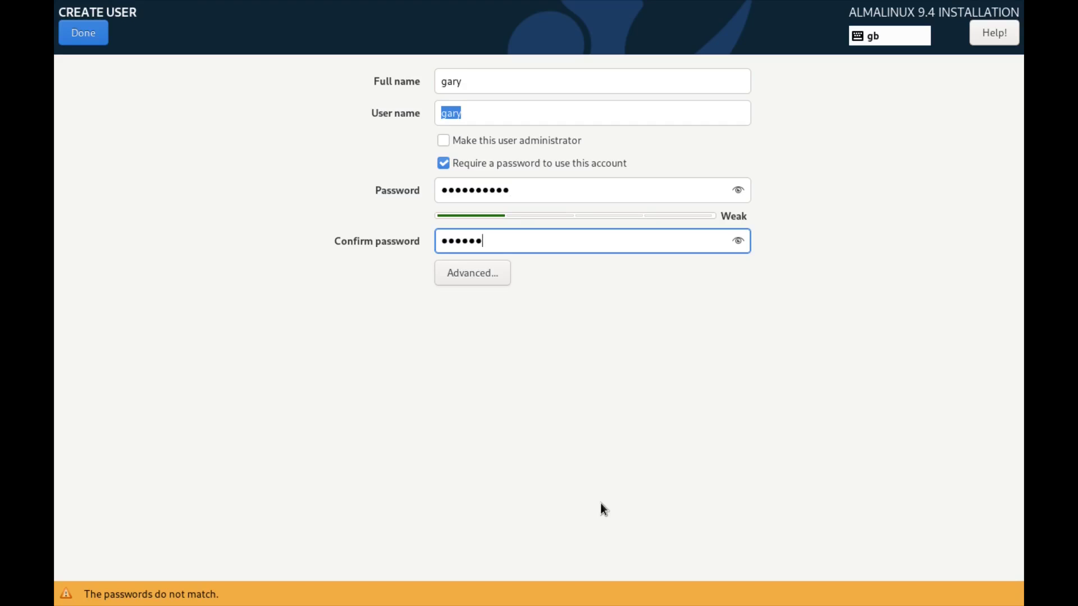
type("•")
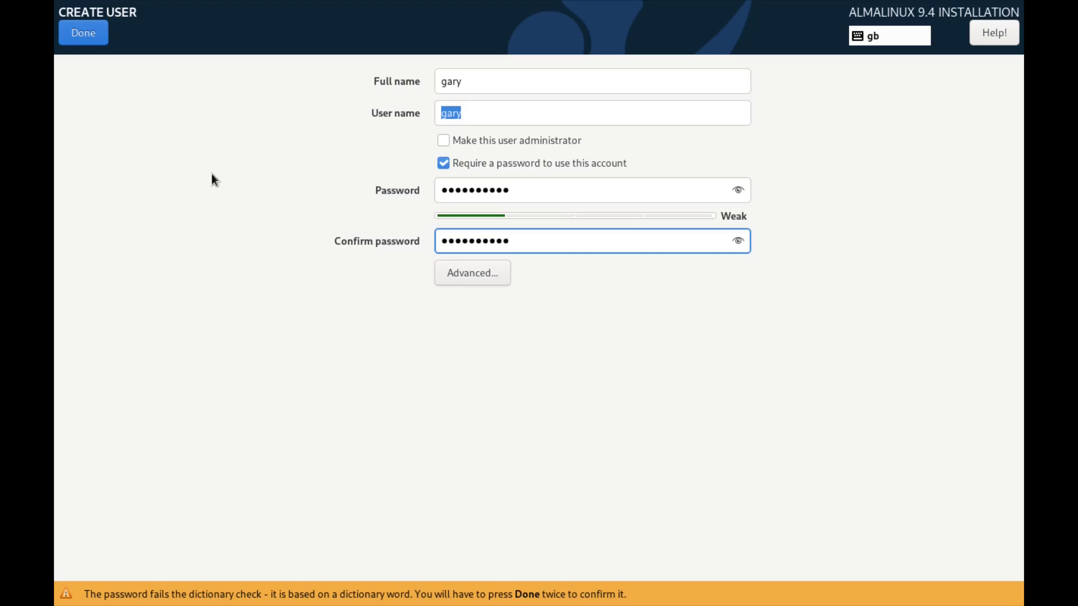
Check the Advanced options unchanged, then accept the weak password to create the user
left_click(480, 281)
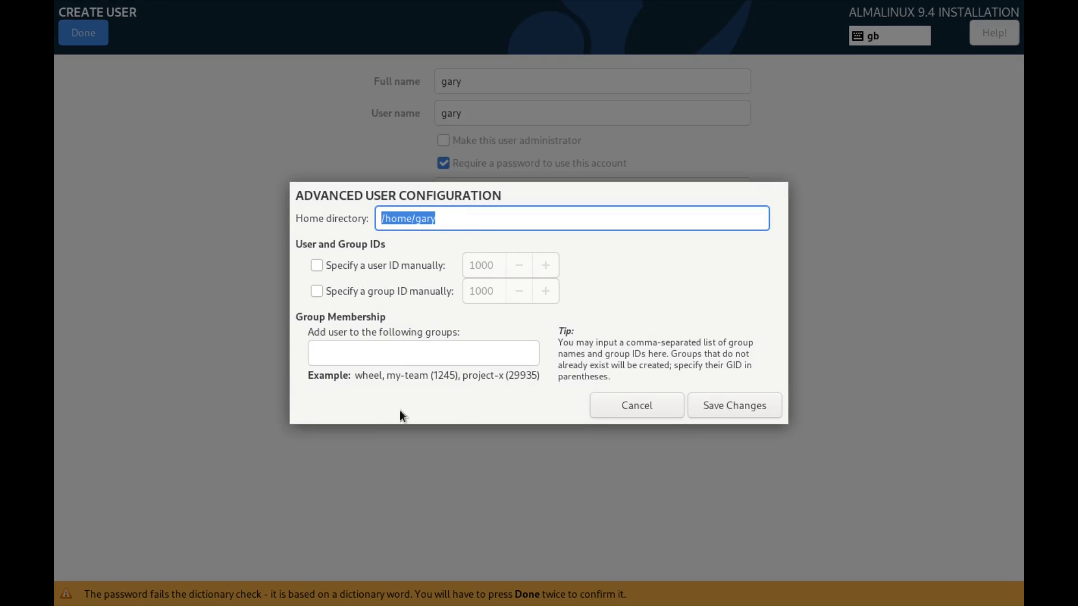
left_click(645, 406)
left_click(86, 43)
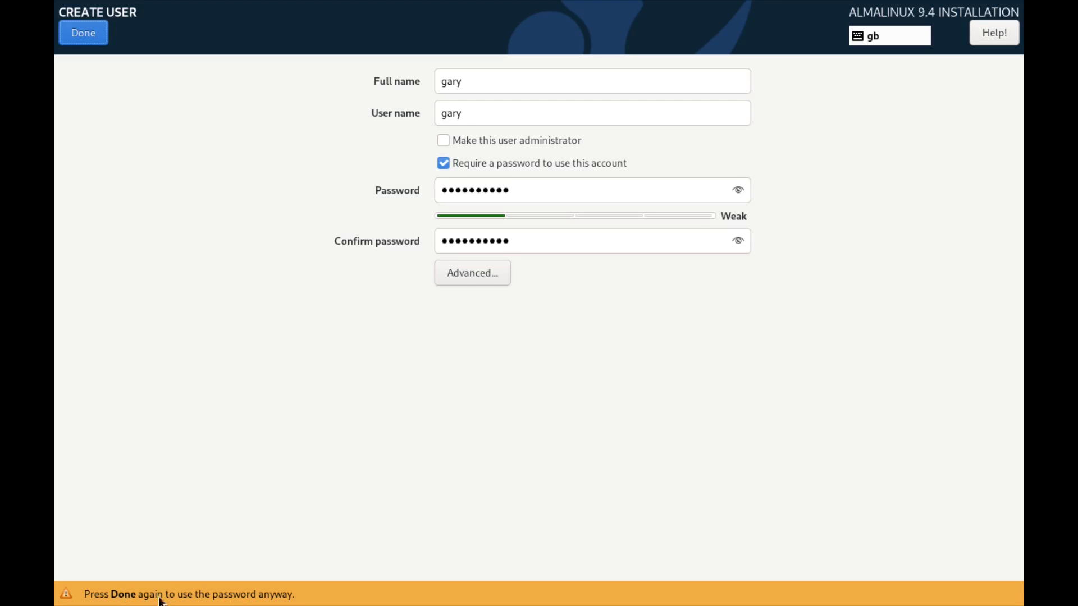
left_click(82, 38)
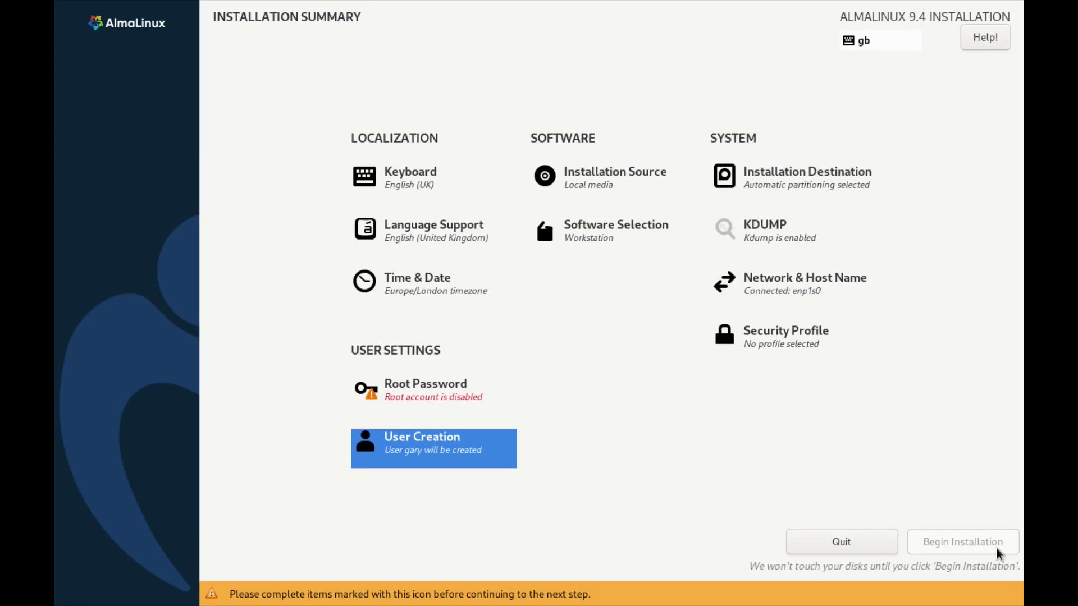
Enter and confirm the root password, accepting it despite the weak-password warning
left_click(404, 400)
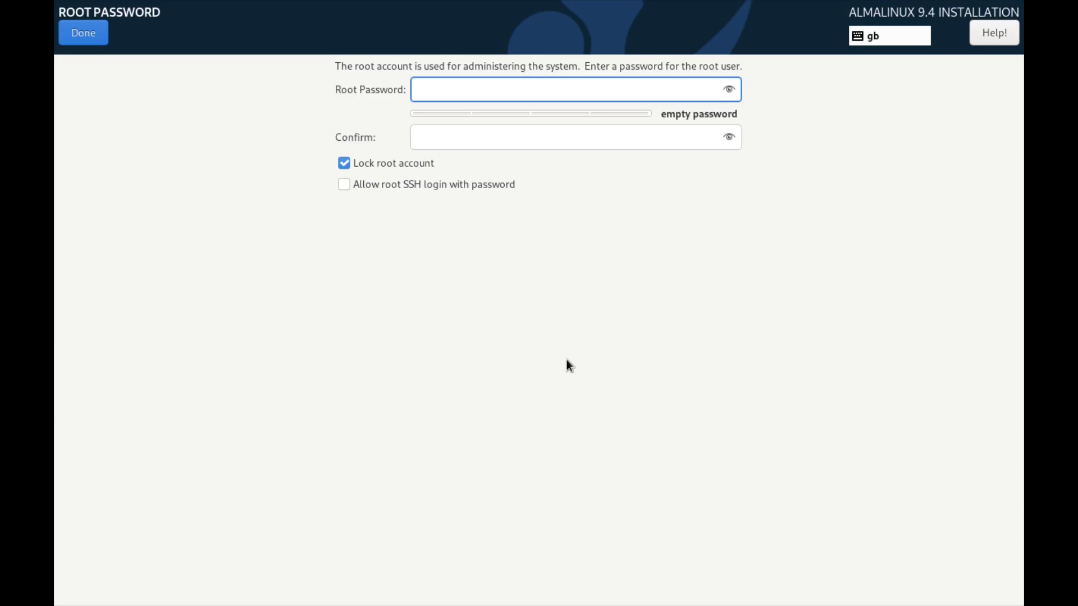
type("••••••••••")
key("Tab")
type("•••••••••••")
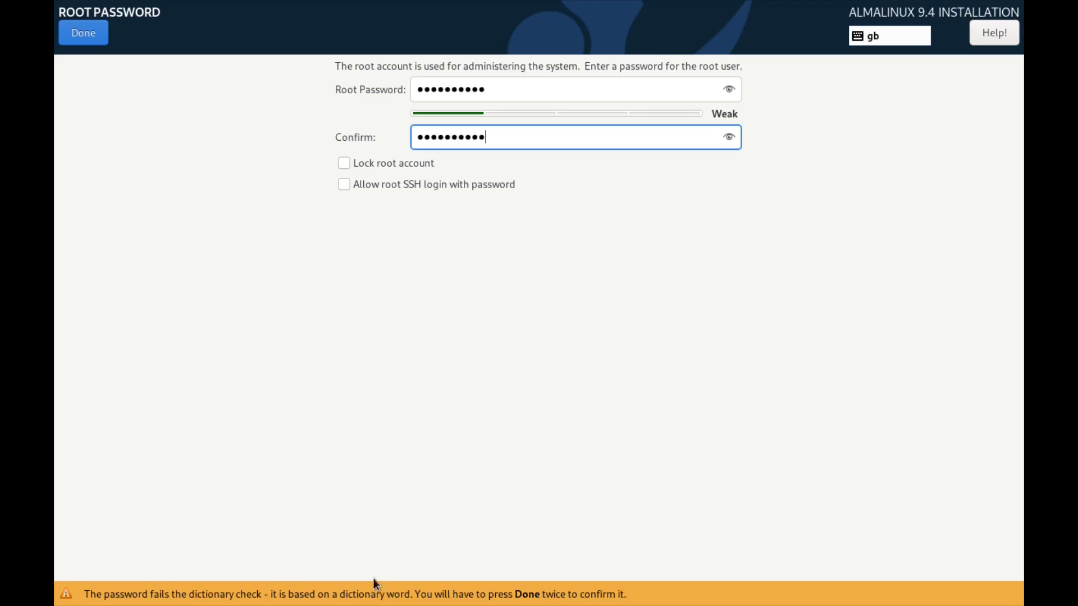
left_click(86, 33)
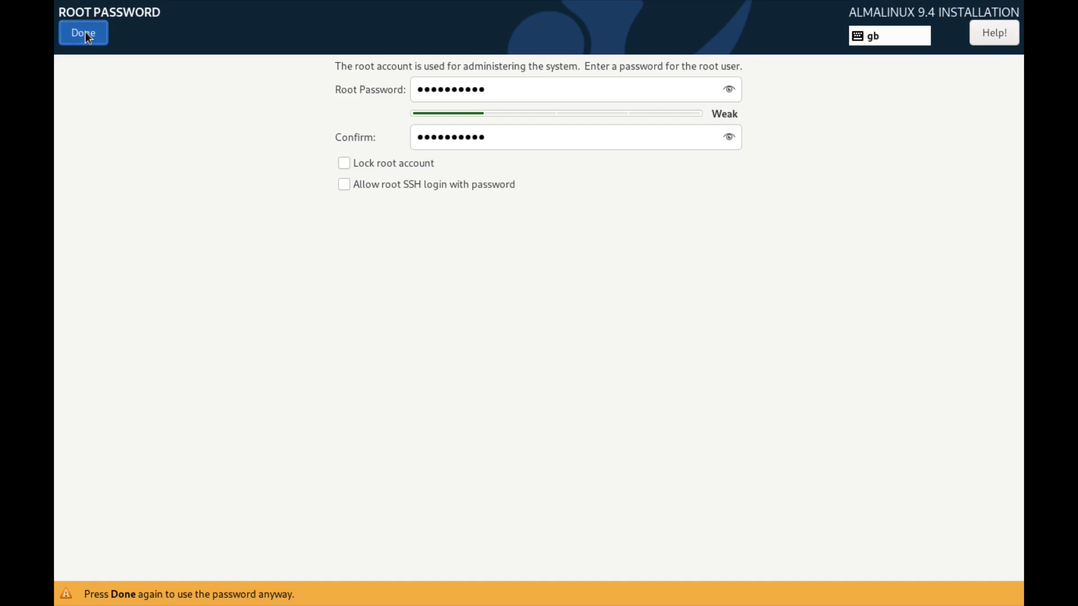
left_click(85, 32)
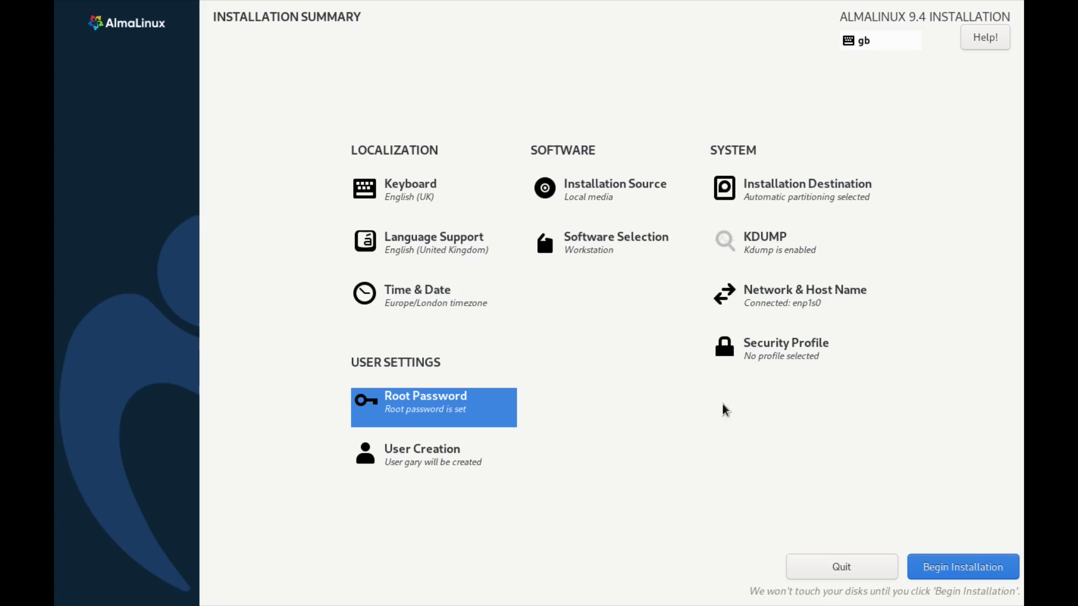
Begin installing AlmaLinux 9.4 to disk and reboot the VM once it completes
left_click(991, 565)
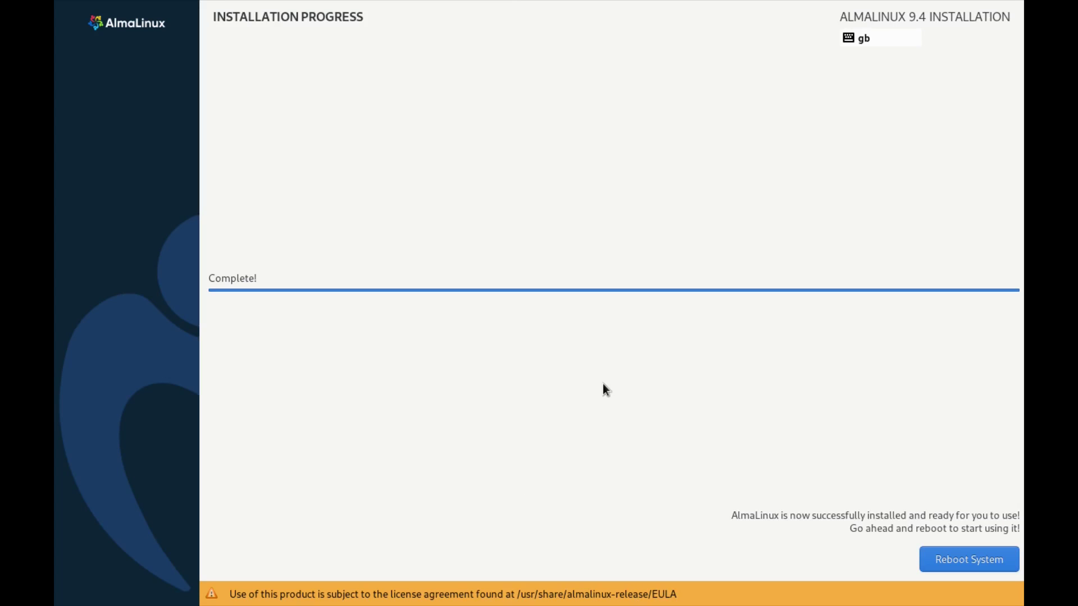
left_click(984, 564)
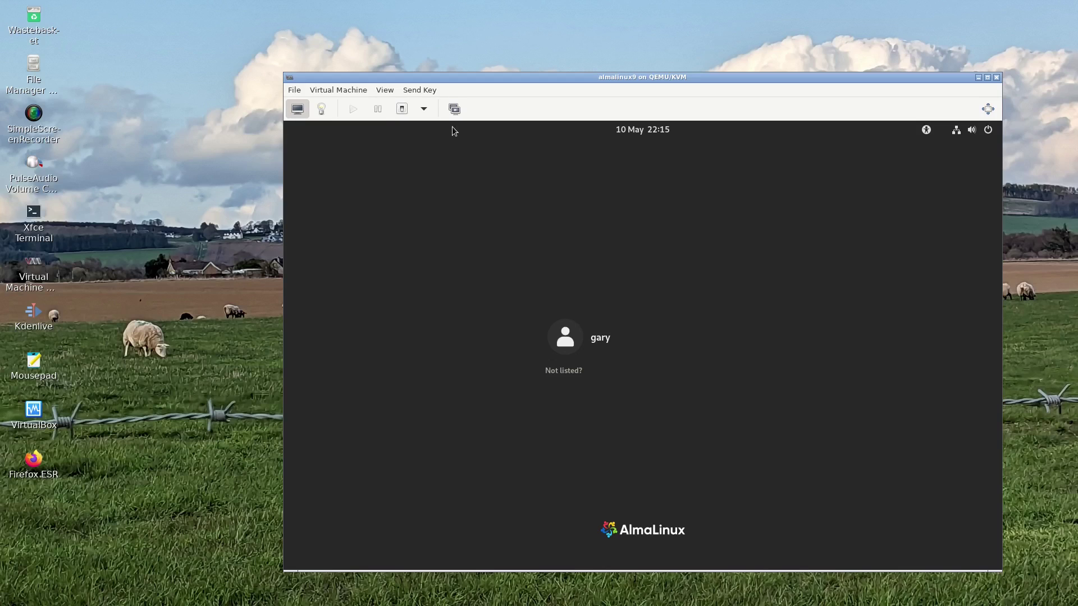
Switch the VM console to fullscreen and log in as the user with their password
left_click(388, 90)
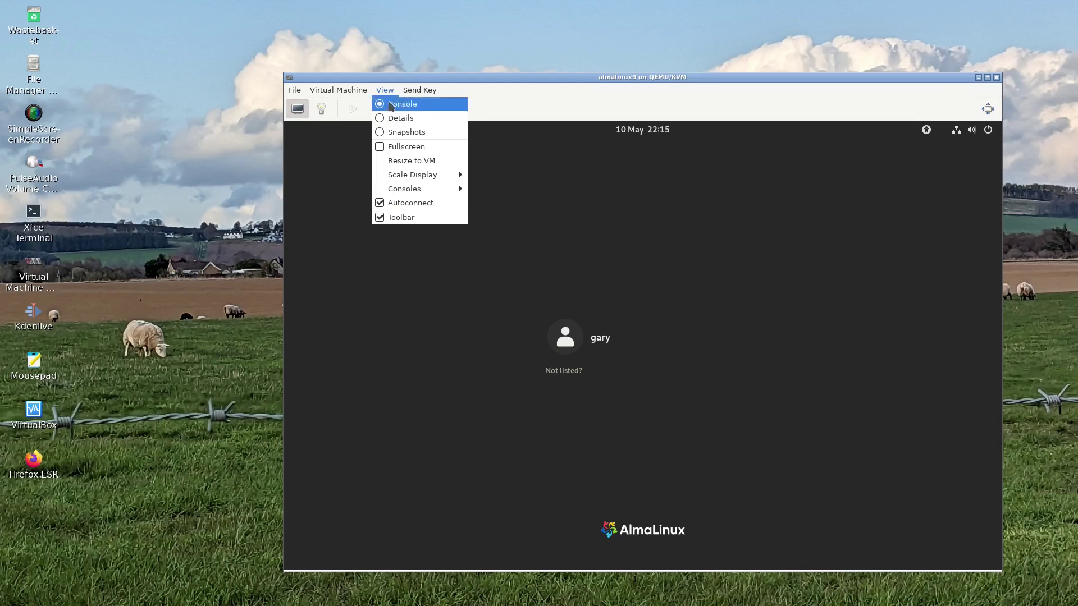
left_click(390, 144)
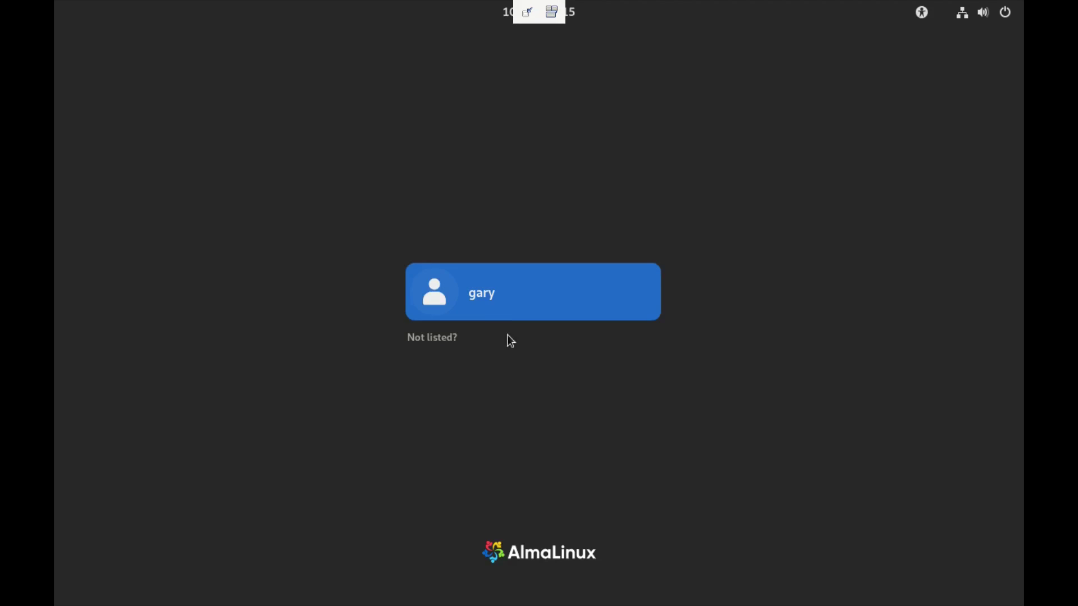
left_click(494, 307)
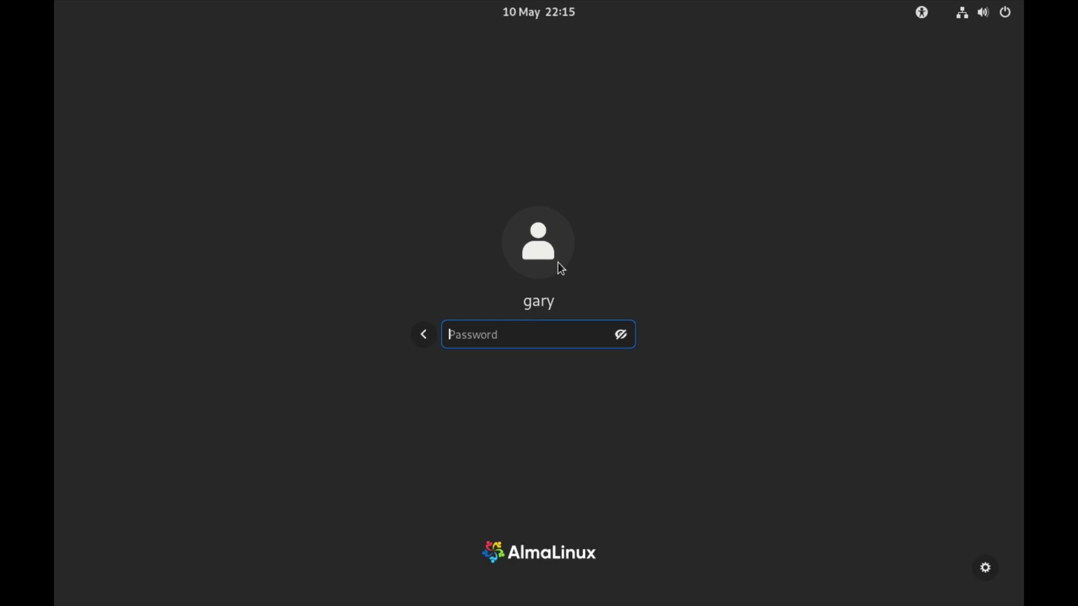
type("•••••••")
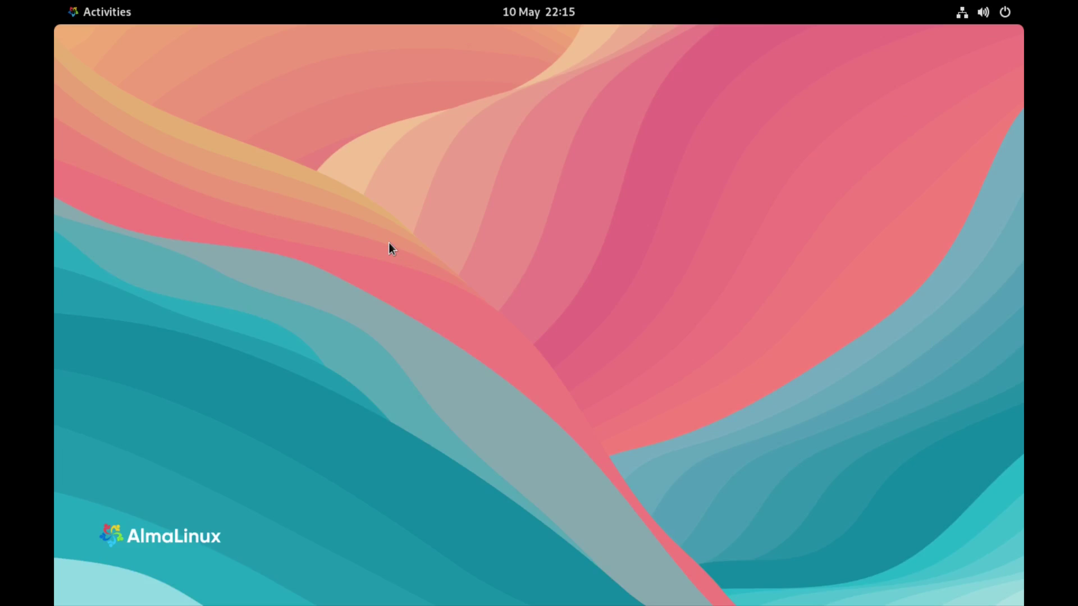
Change the GNOME display resolution to 1920×1080, keep the change, and close Settings
right_click(389, 245)
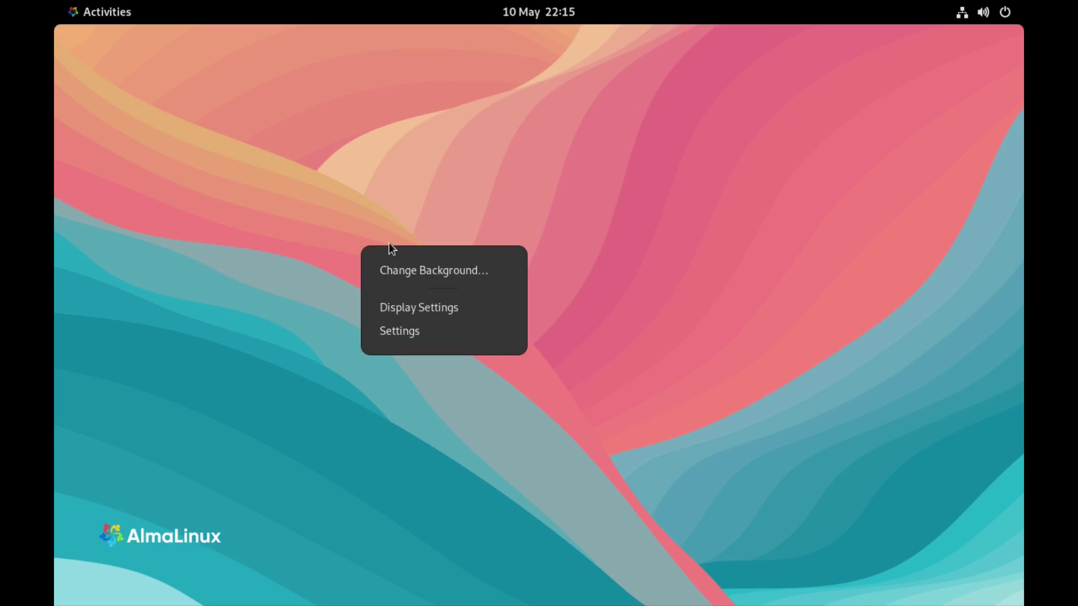
left_click(413, 306)
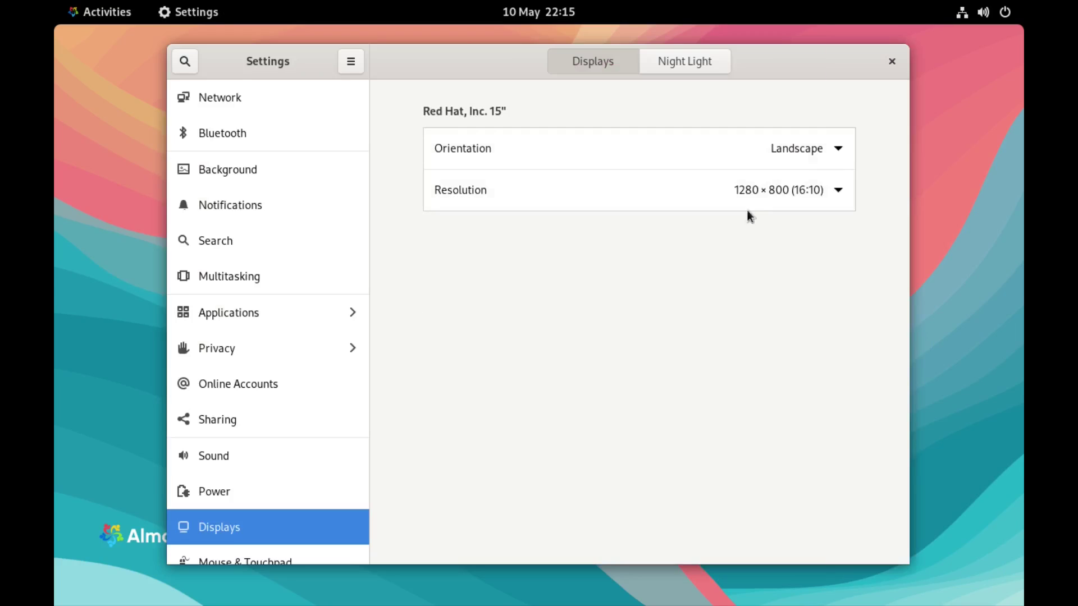
left_click(752, 194)
left_click(794, 557)
left_click(878, 61)
left_click(592, 339)
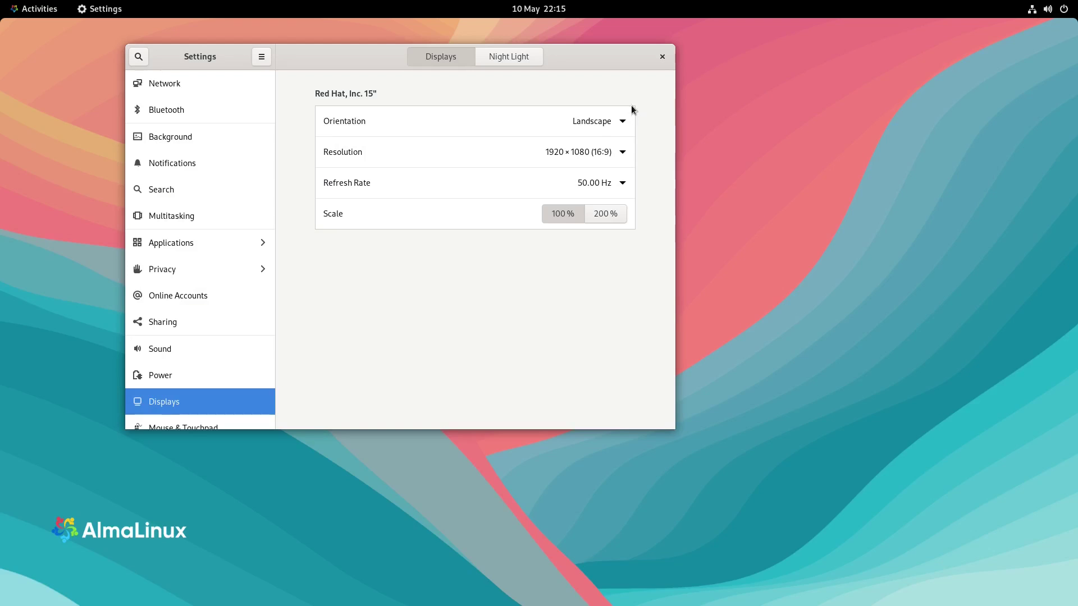
left_click(663, 58)
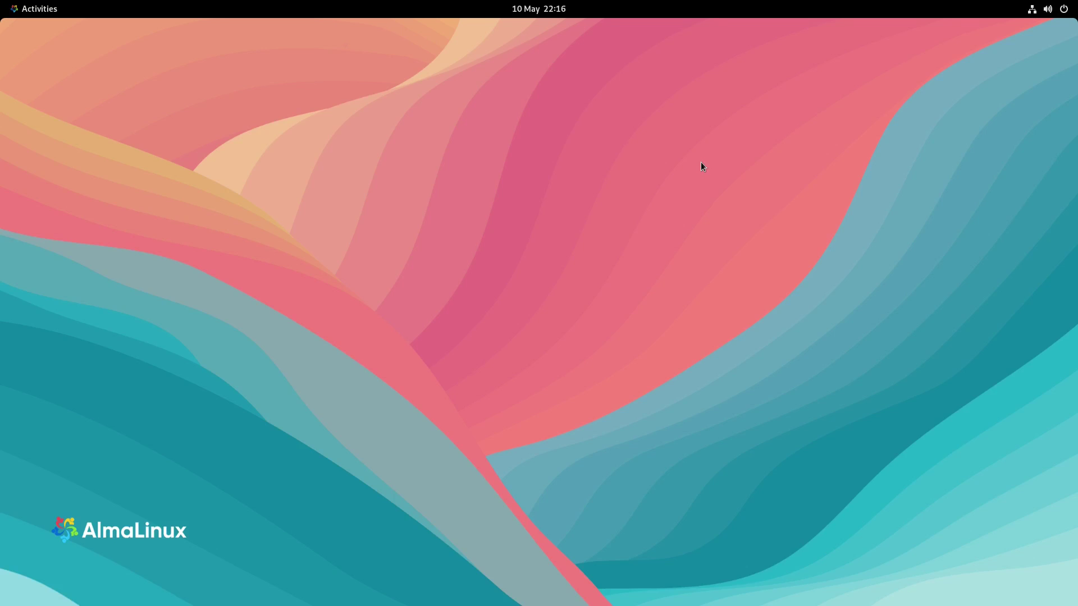
Add the Realtek 802.11n WLAN adapter (0bda:8176) to the VM as a USB host device
key("F11")
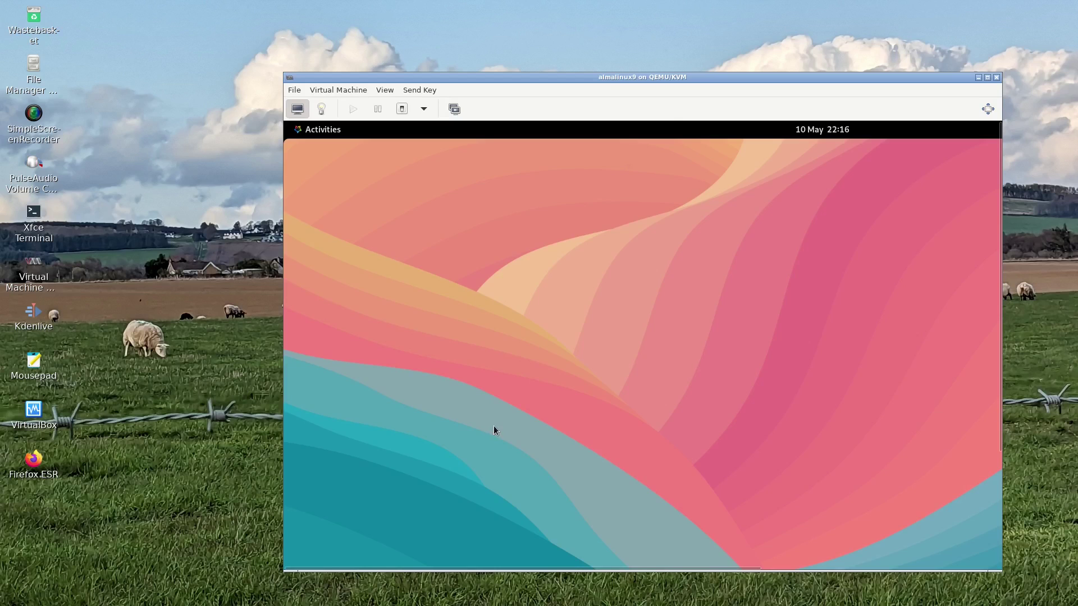
left_click(321, 108)
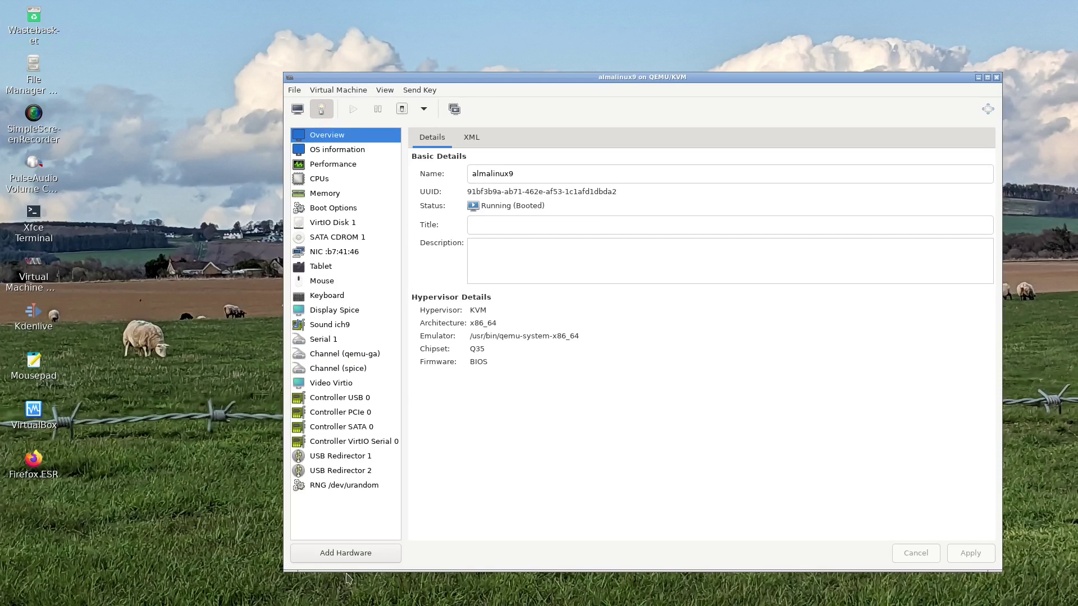
left_click(346, 554)
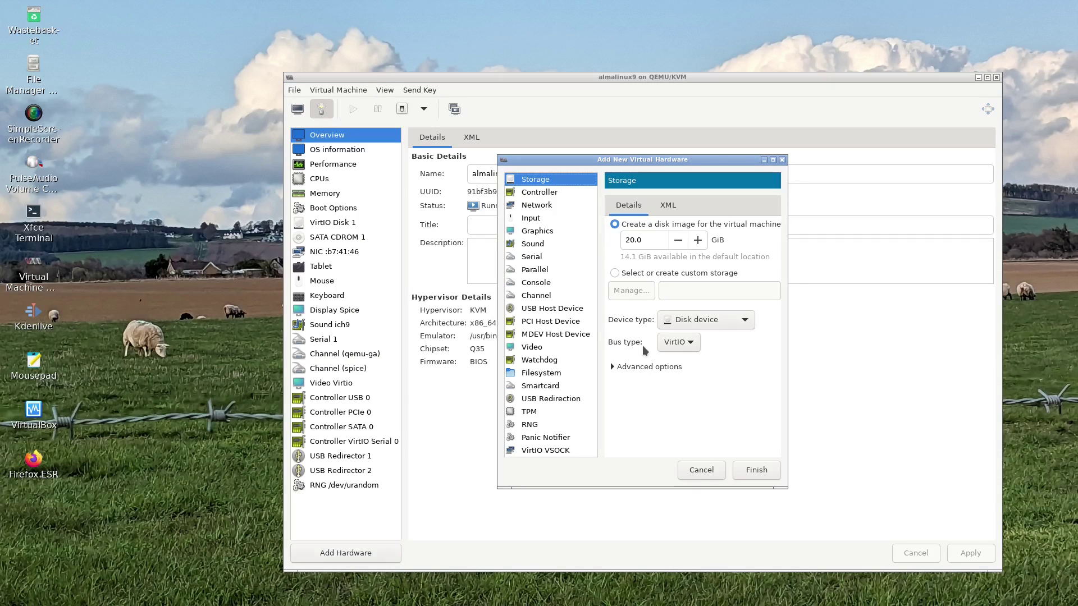
left_click(553, 308)
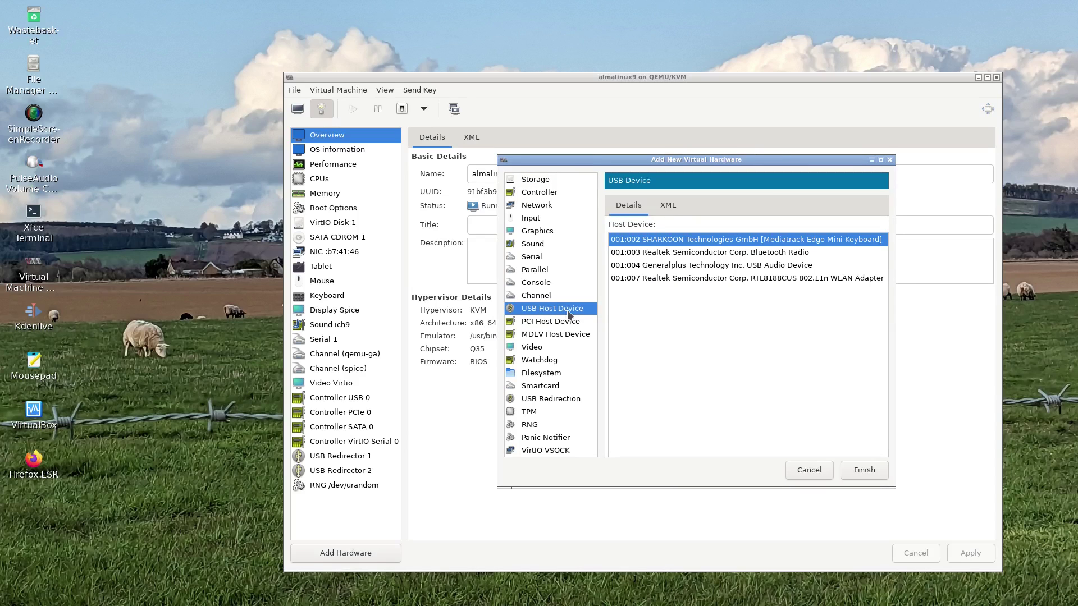
left_click(674, 253)
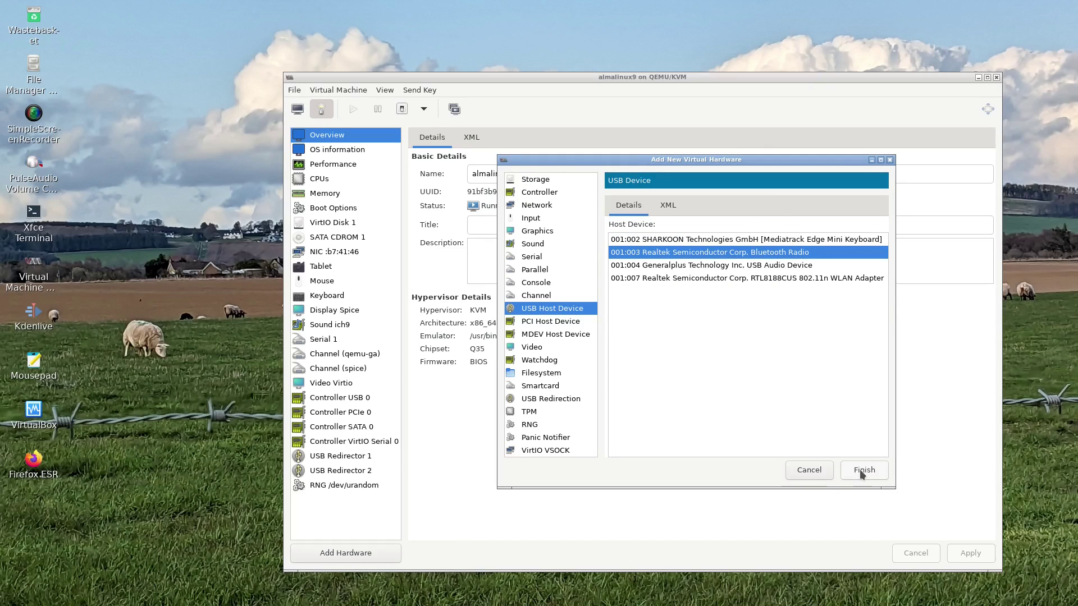
left_click(706, 279)
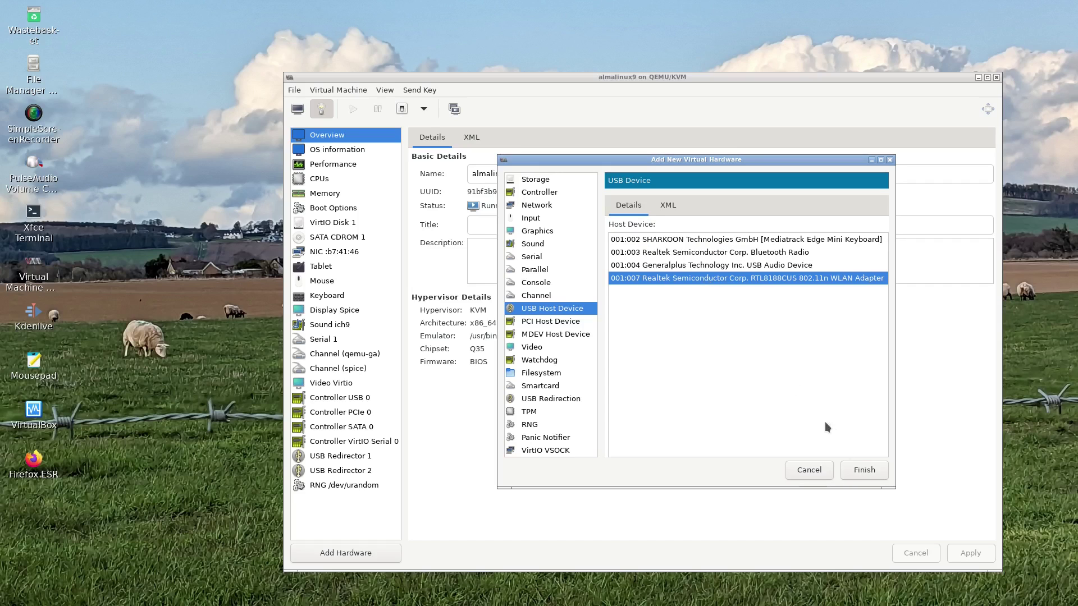
left_click(862, 472)
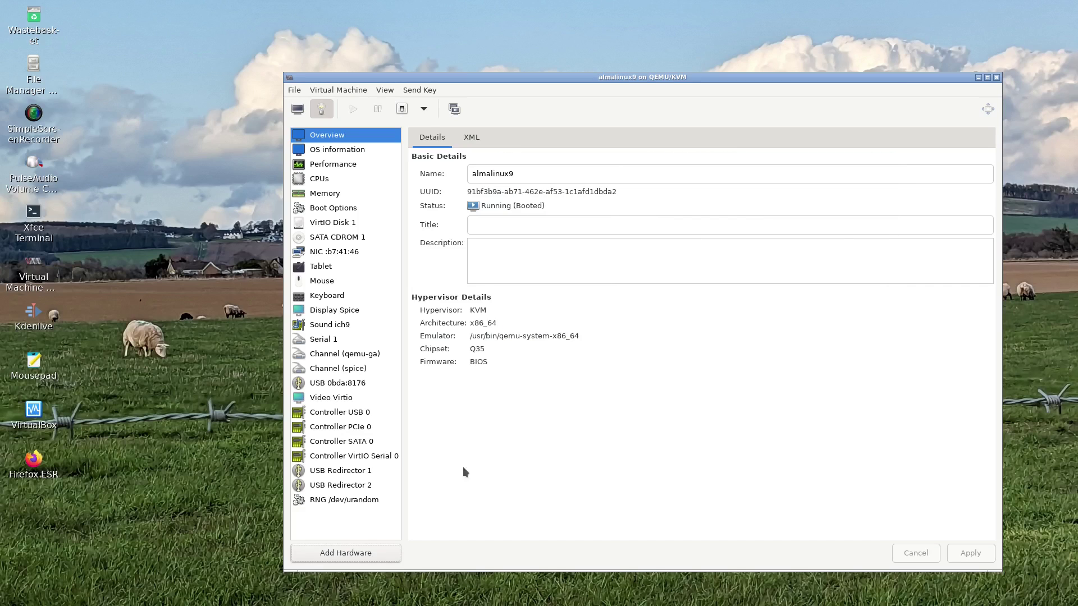
Add the Realtek Bluetooth Radio (0bda:c821) as a second USB host device
left_click(355, 554)
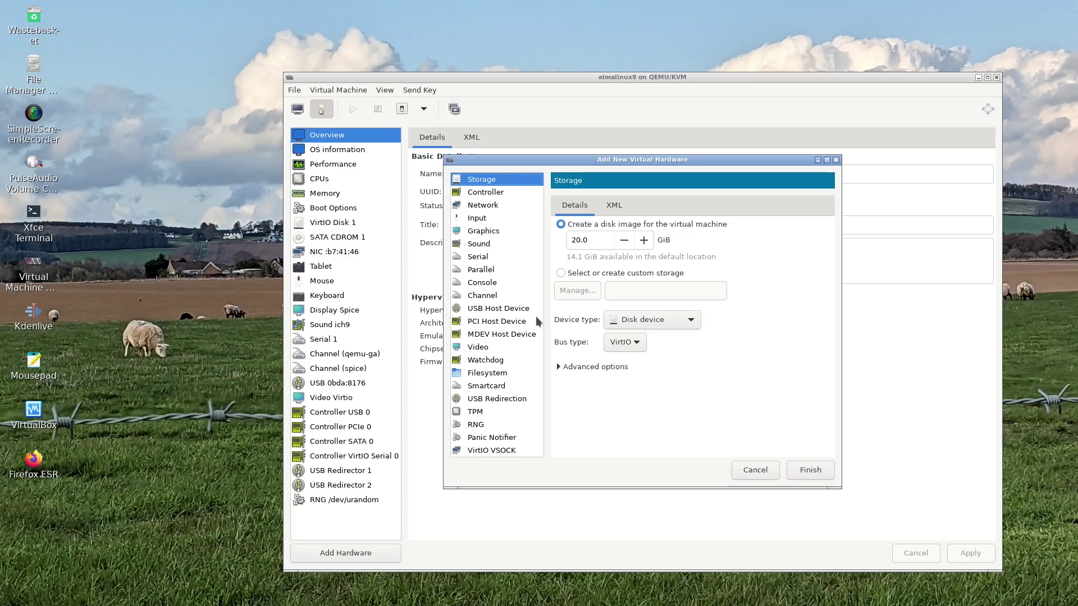
left_click(507, 321)
left_click(506, 309)
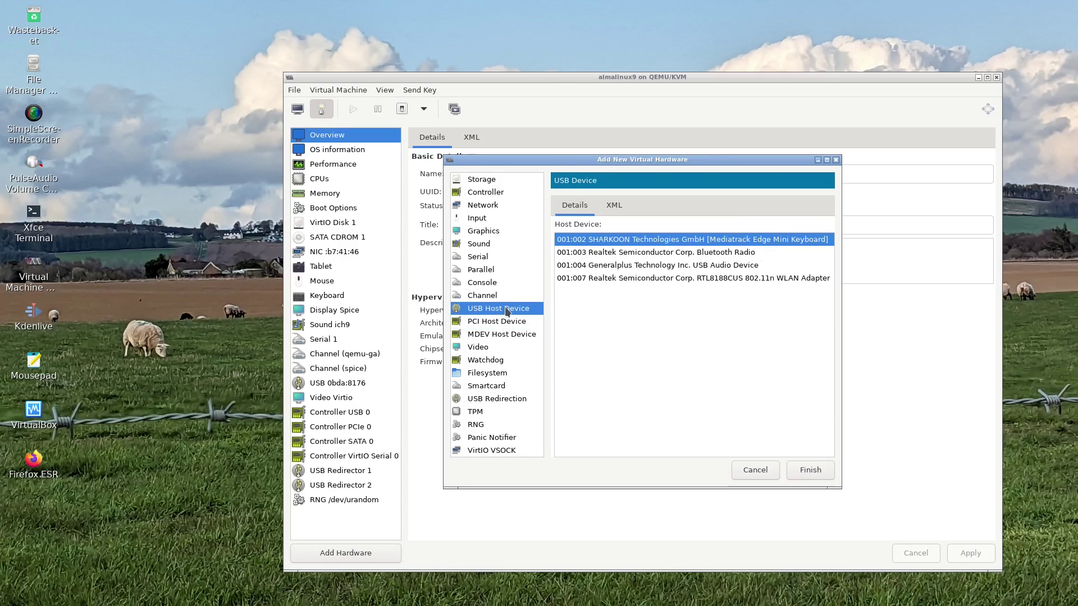
left_click(650, 254)
left_click(801, 468)
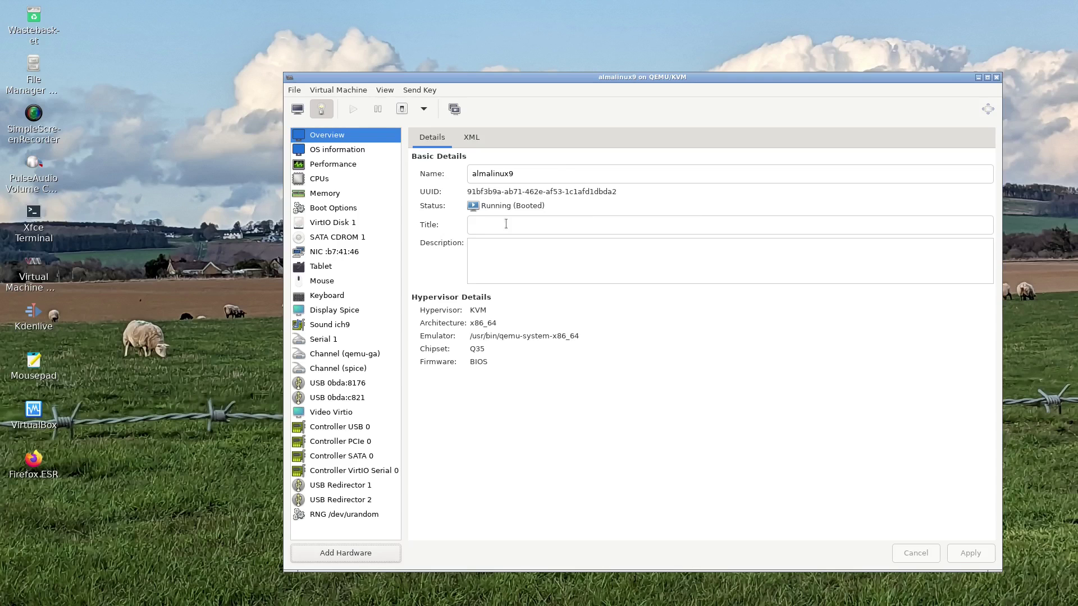
Return to the VM console in fullscreen and open the GNOME system menu
left_click(297, 109)
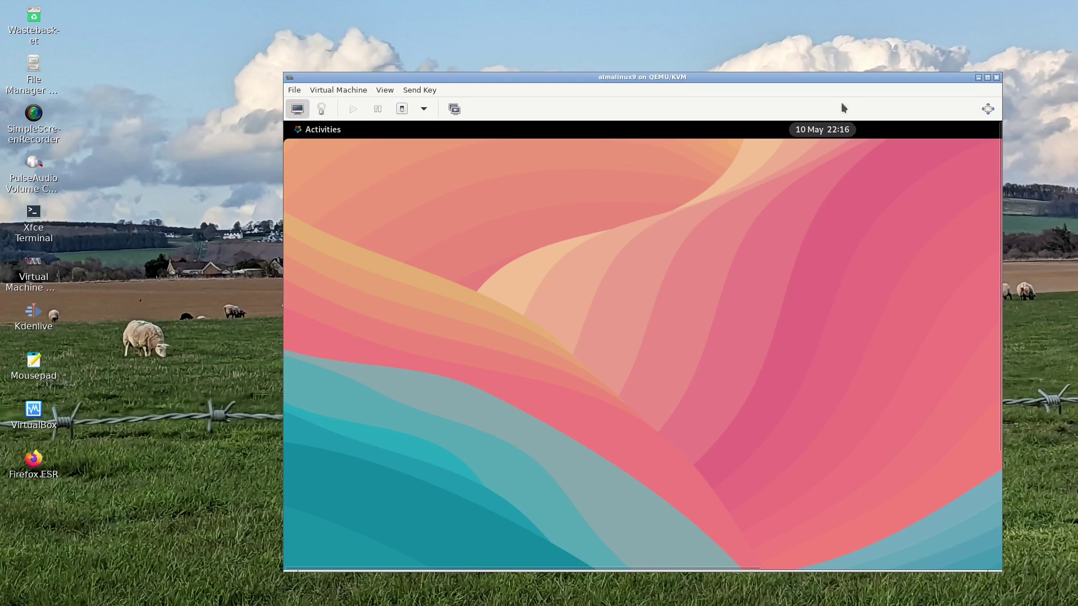
key("F11")
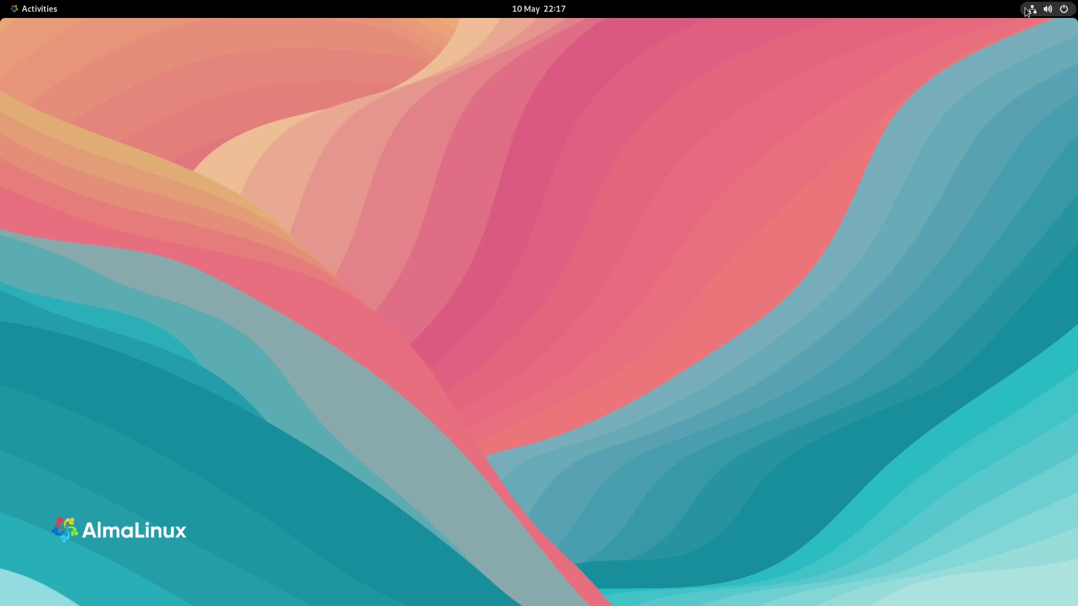
left_click(1034, 9)
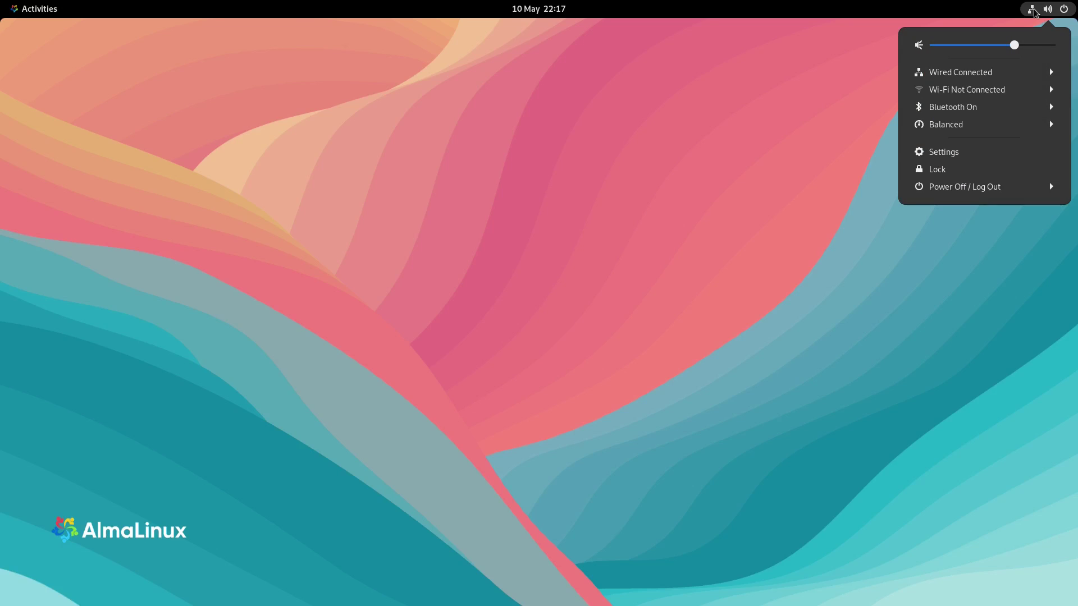
Connect the VM to the BT-3ZASKJ Wi-Fi network using its password
left_click(997, 94)
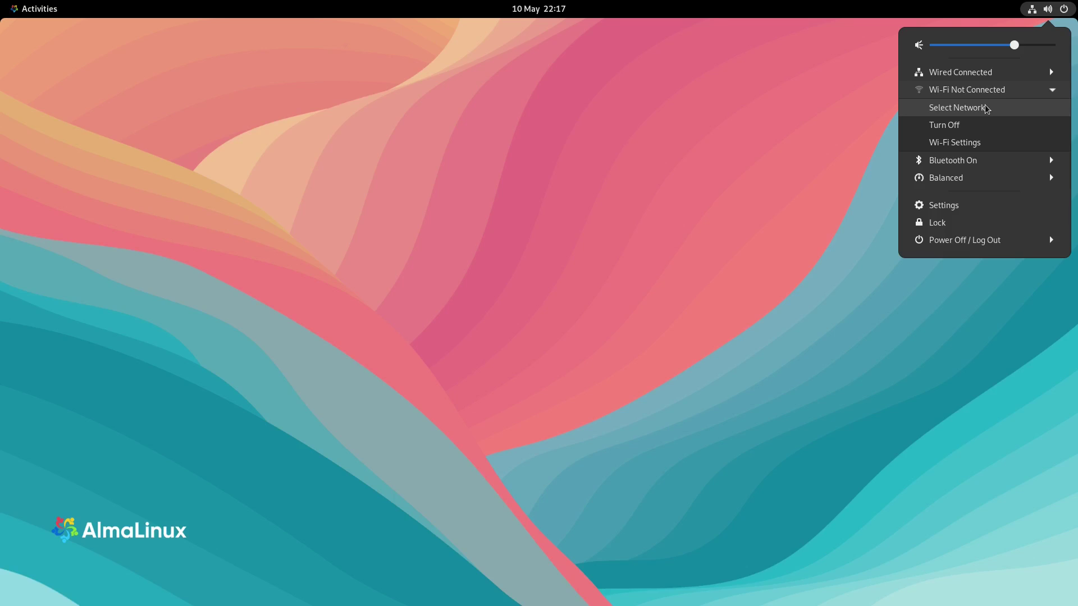
left_click(987, 108)
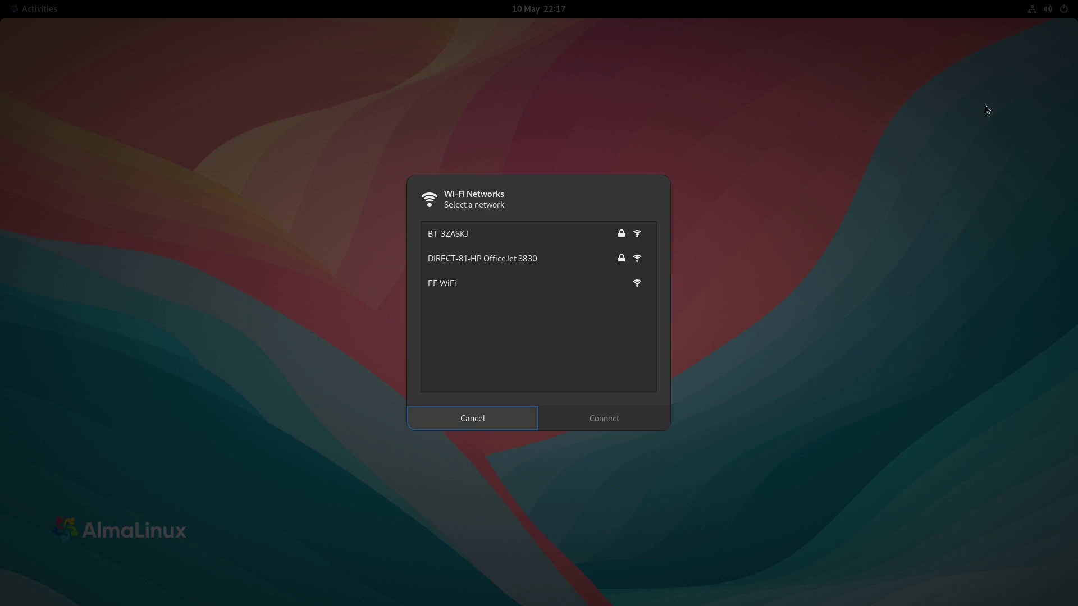
left_click(460, 238)
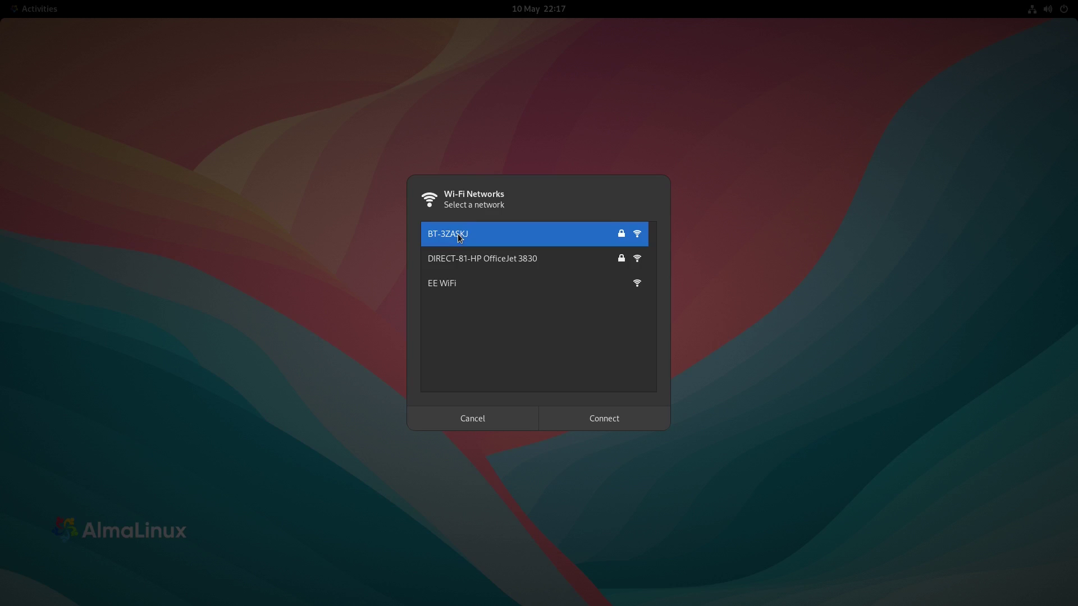
left_click(622, 420)
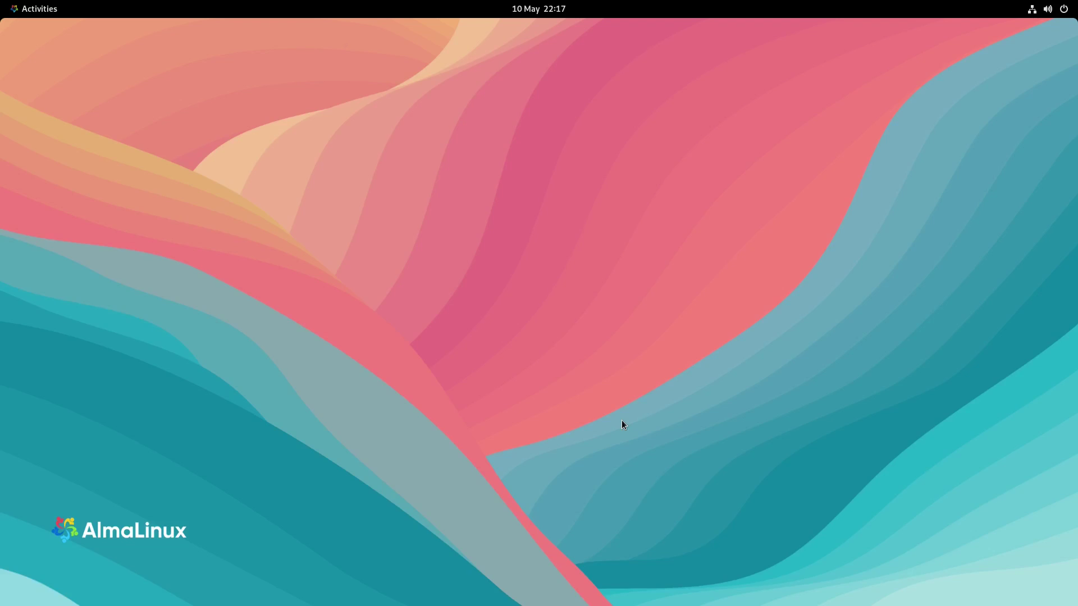
type("••••••••••")
key("Return")
left_click(1038, 10)
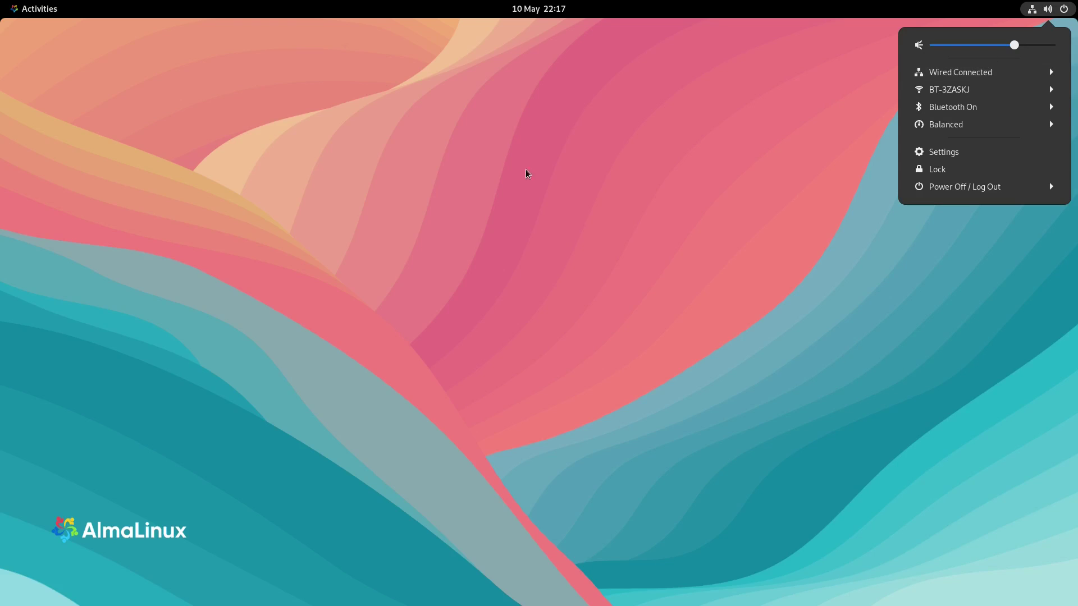
Open Bluetooth Settings from the system menu and pair the Imdwimd RGB01 headset
left_click(1001, 110)
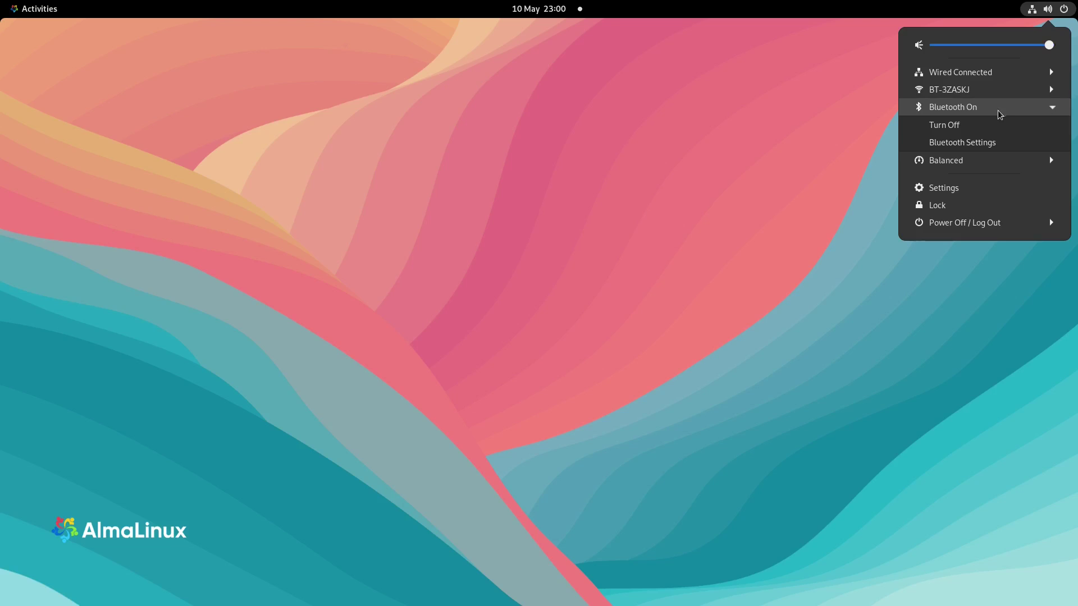
left_click(962, 143)
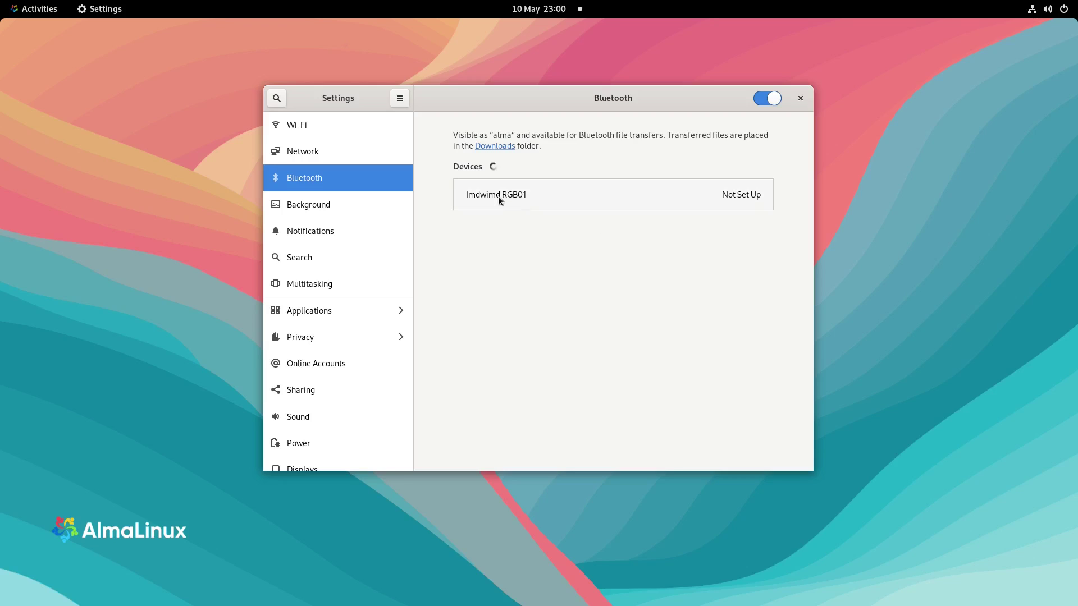
left_click(497, 196)
Launch Firefox, play 'The Distrohoppers Guide To The Galaxy', then raise Bluetooth Settings
left_click(46, 13)
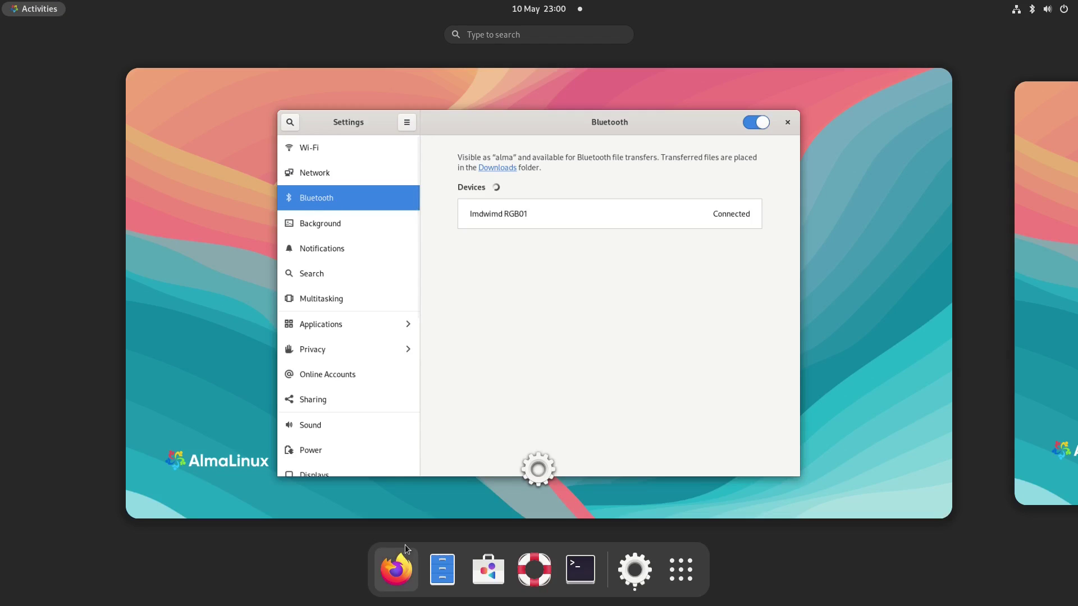
left_click(396, 573)
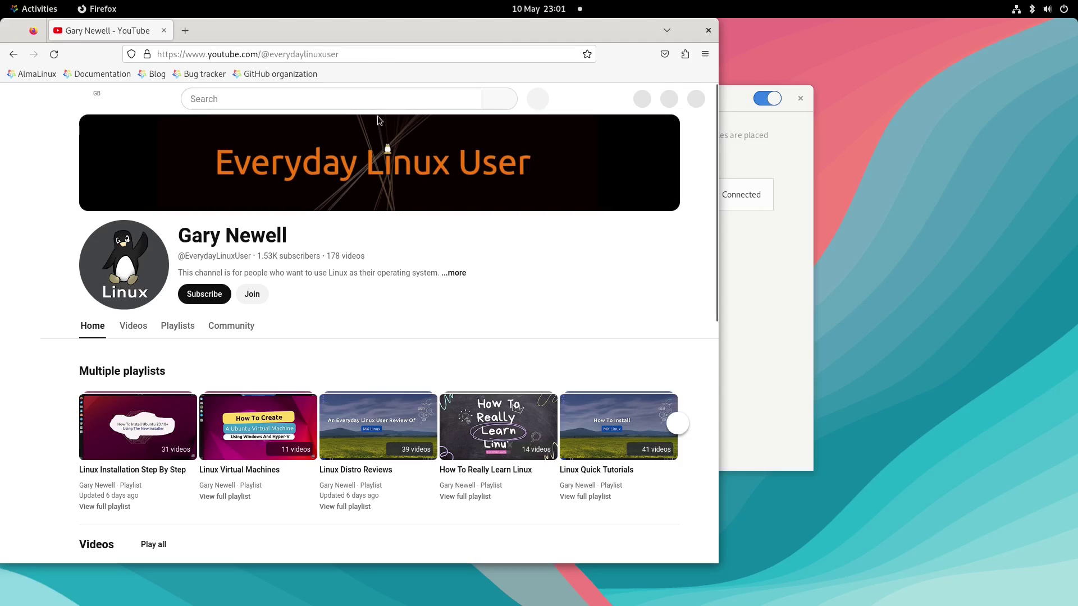
left_click(133, 331)
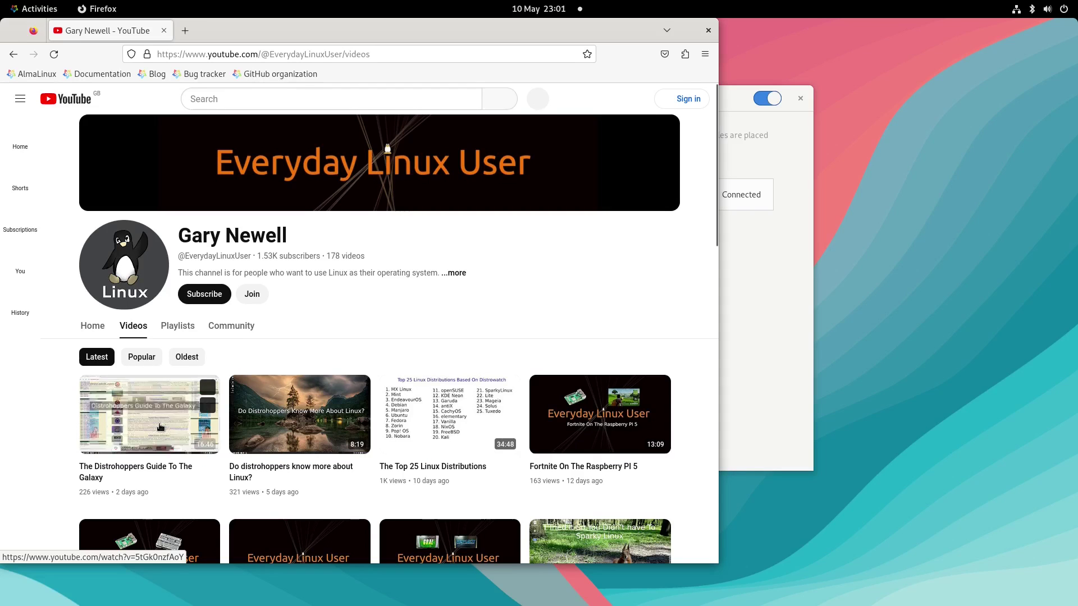
left_click(145, 415)
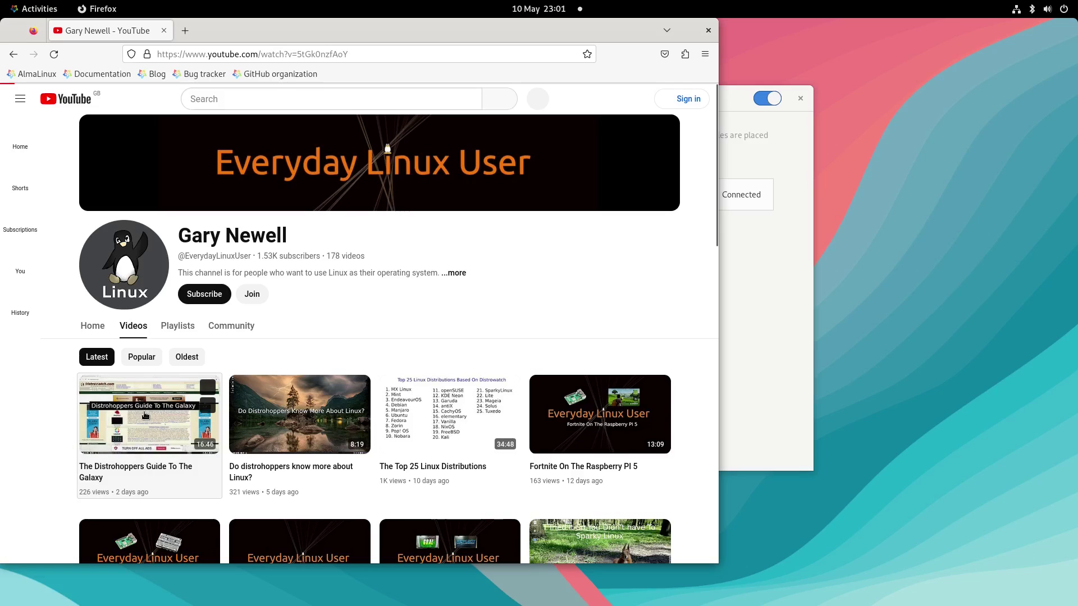
left_click(775, 306)
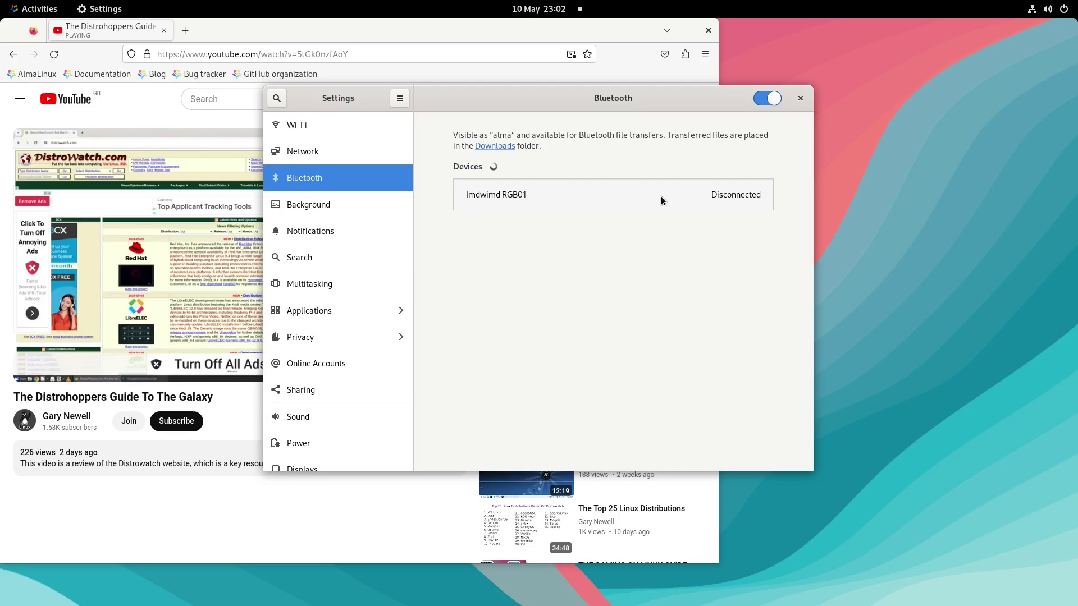
Turn the Imdwimd RGB01 headset's connection back on in its device details
left_click(754, 200)
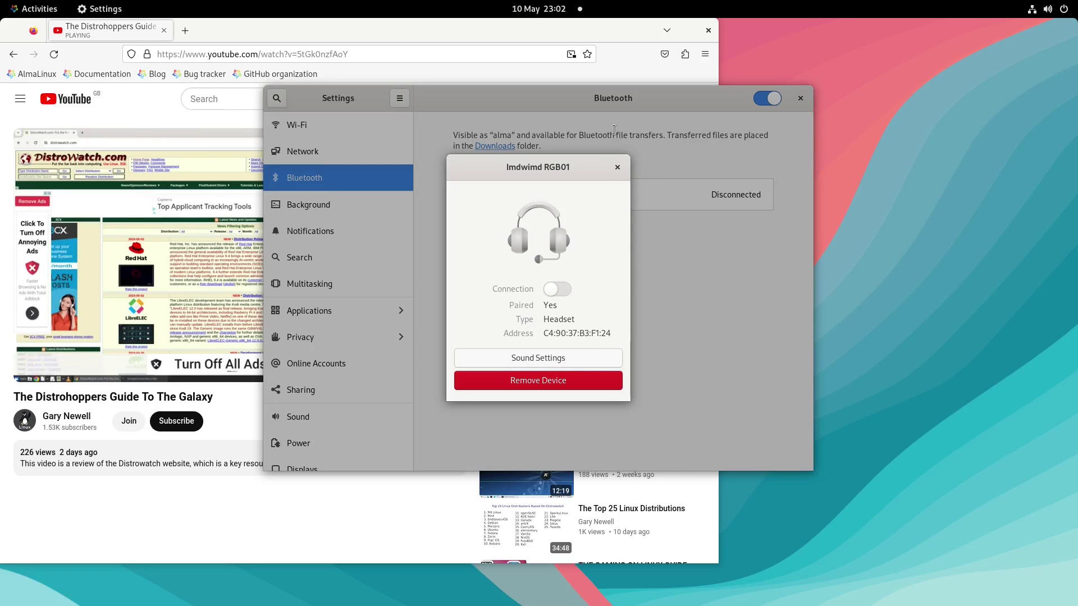
left_click(616, 168)
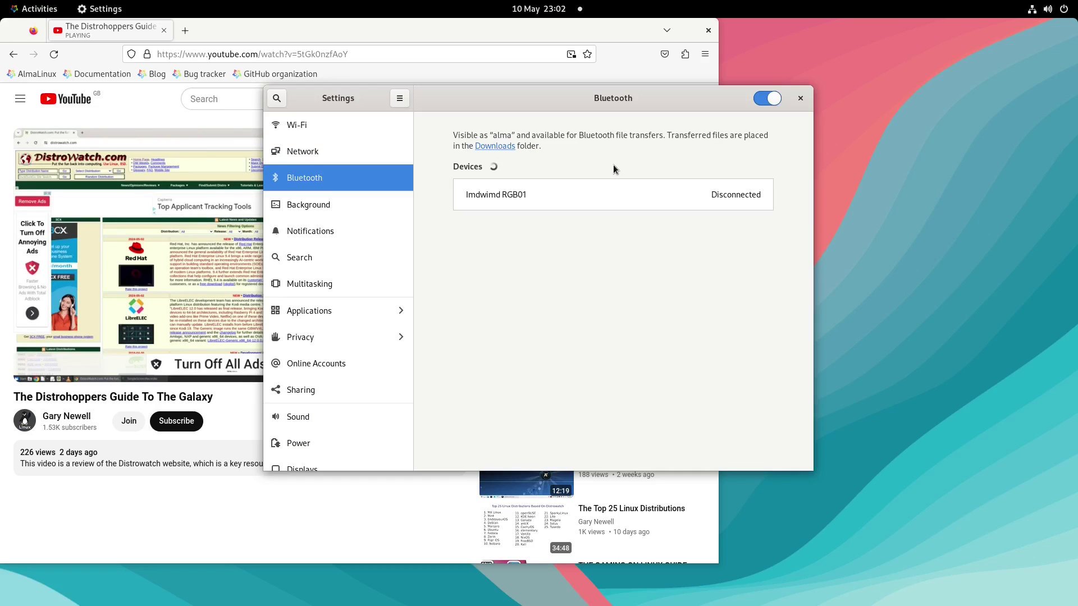
left_click(498, 196)
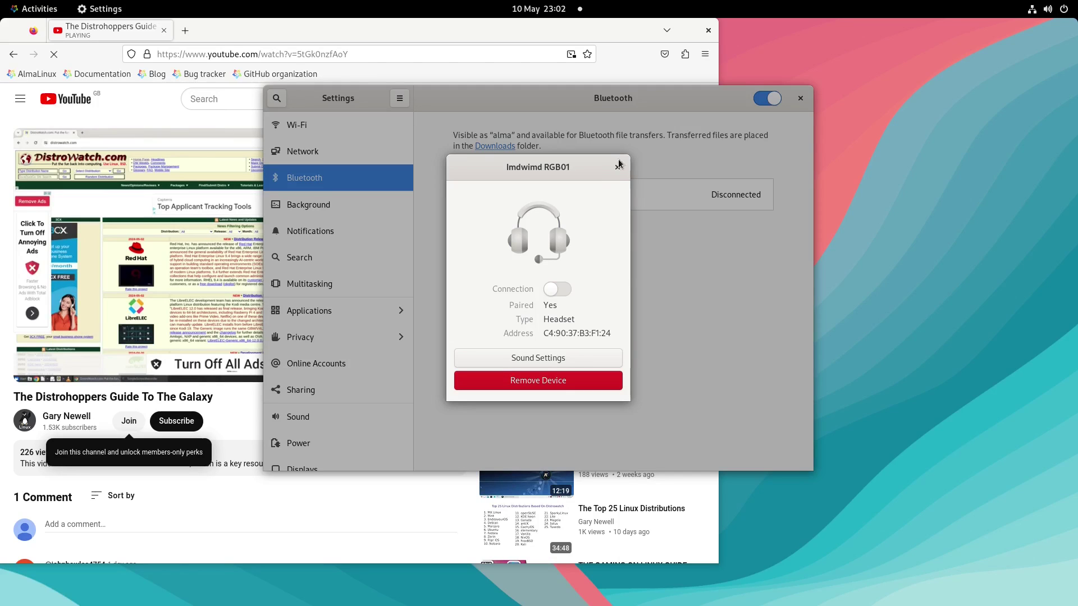
left_click(560, 292)
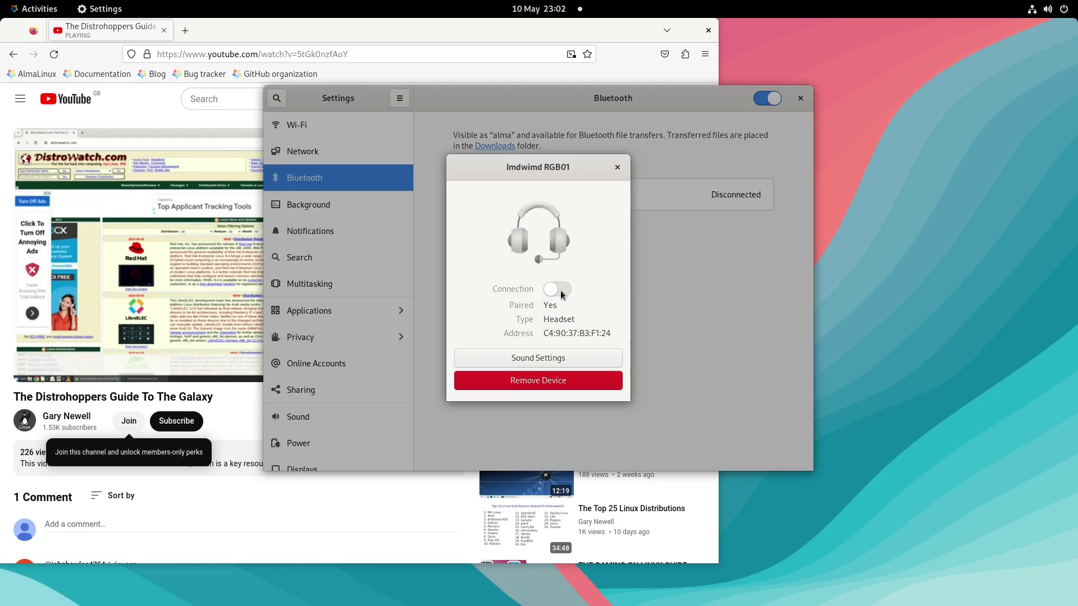
left_click(617, 168)
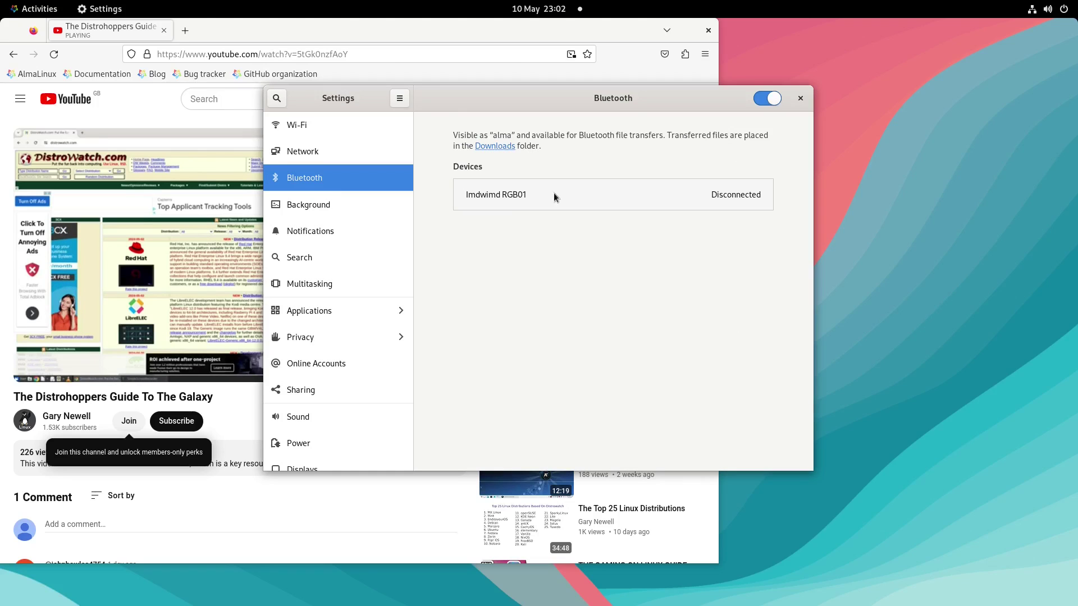
left_click(519, 197)
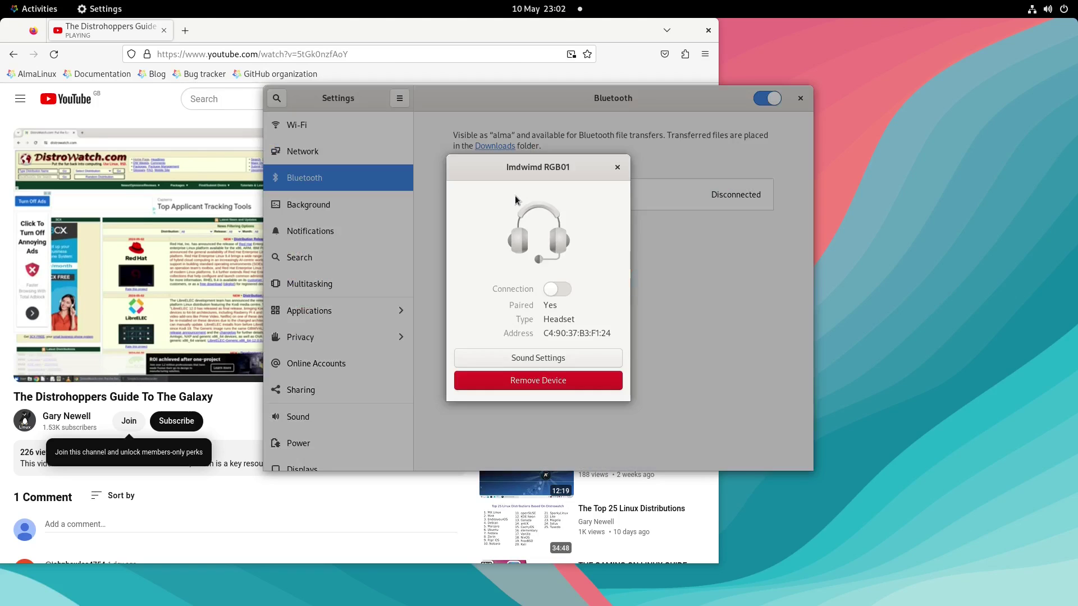
Cancel removing the headset so it stays paired, then check the system menu
left_click(526, 383)
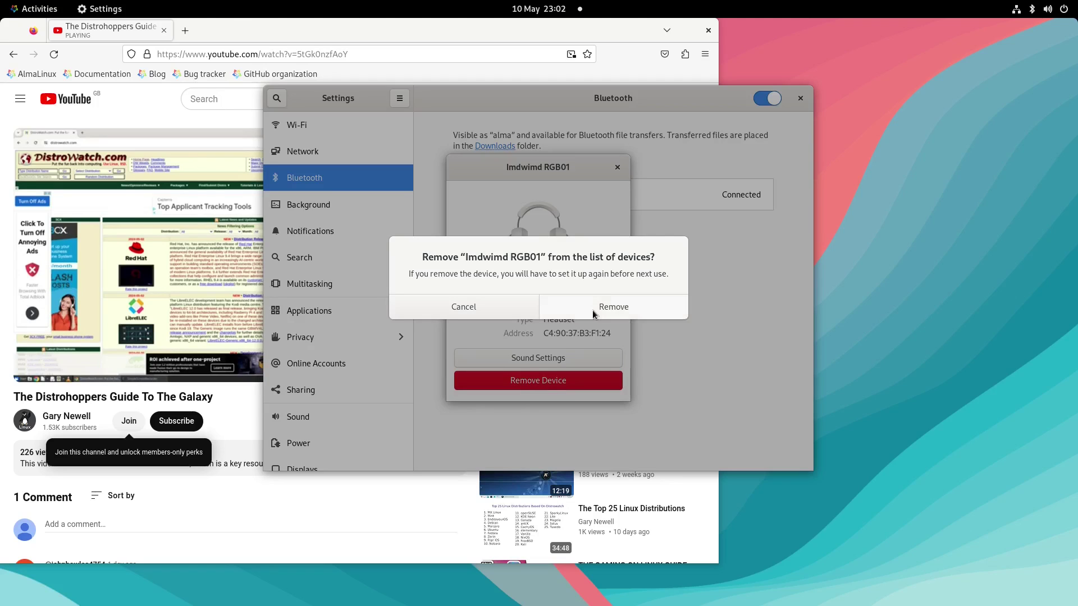
left_click(478, 309)
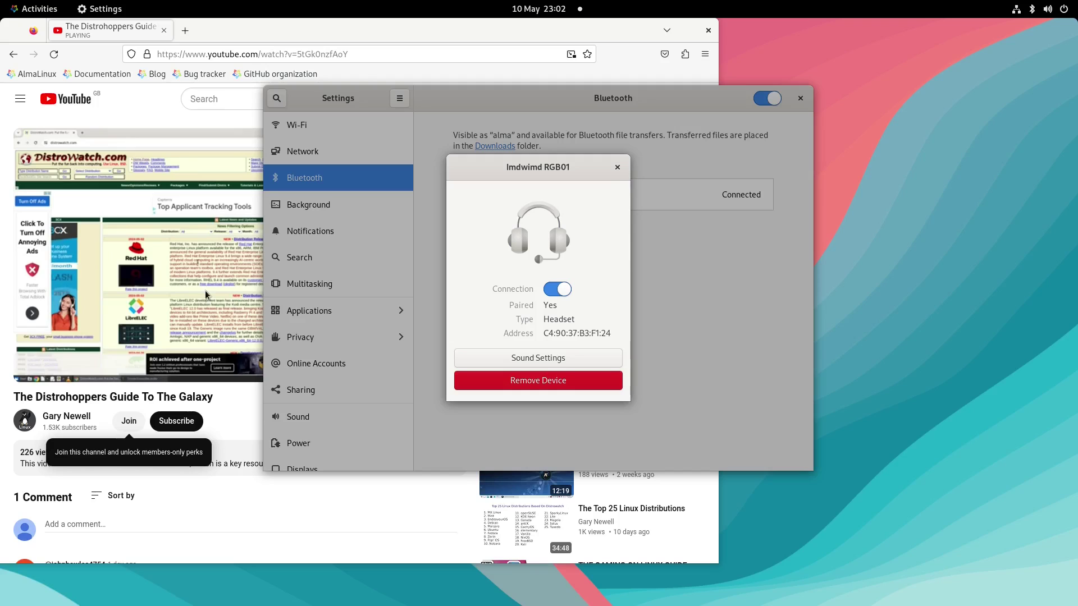
mouse_move(166, 314)
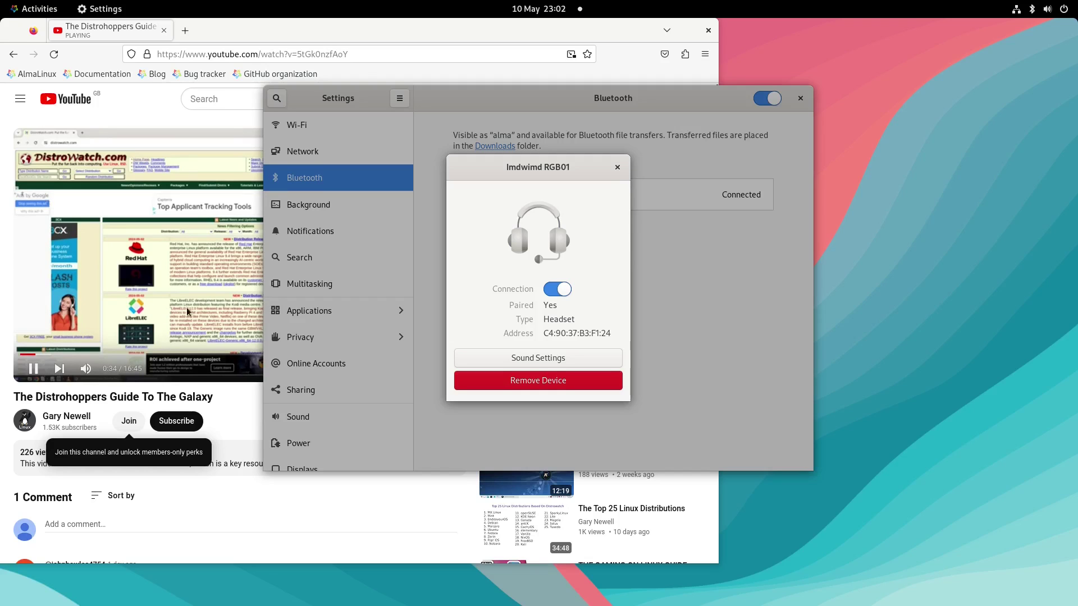
left_click(1045, 10)
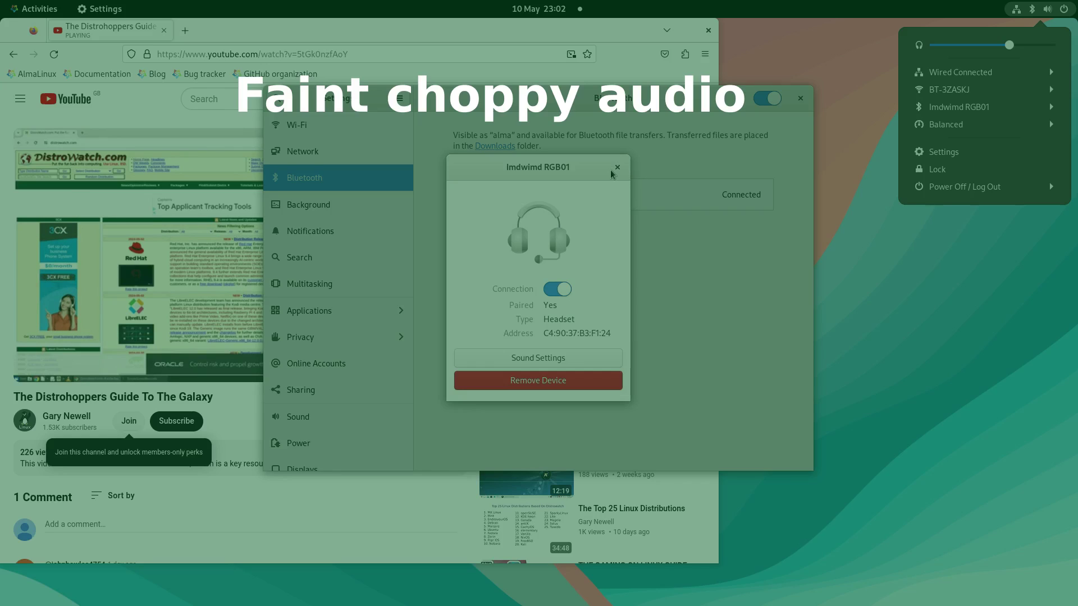
Close the system menu and headset details, then skip Firefox to the next video
left_click(618, 168)
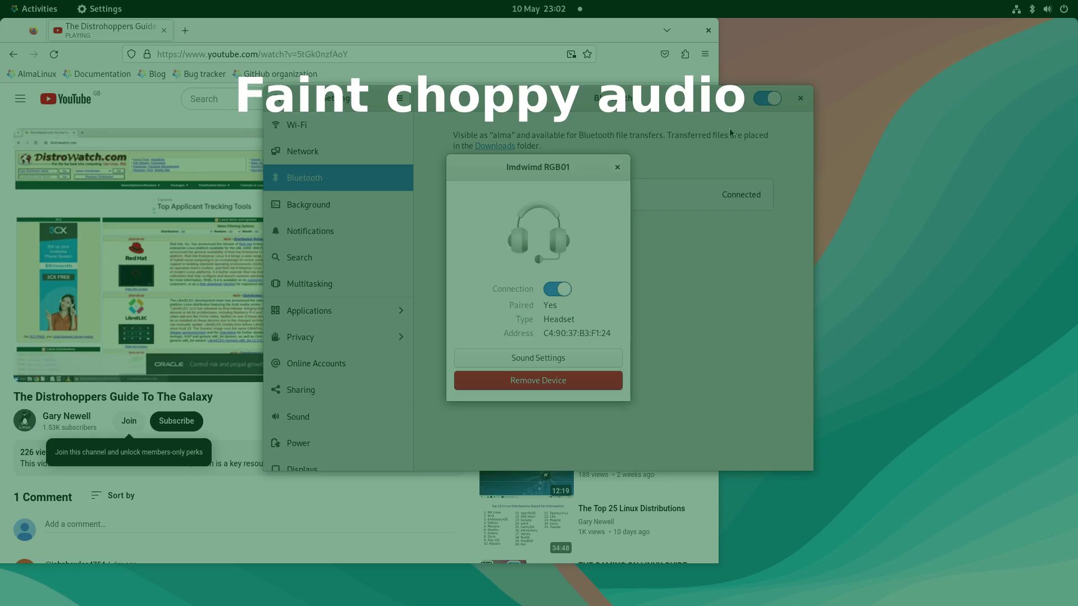
left_click(617, 167)
left_click_drag(568, 103, 780, 158)
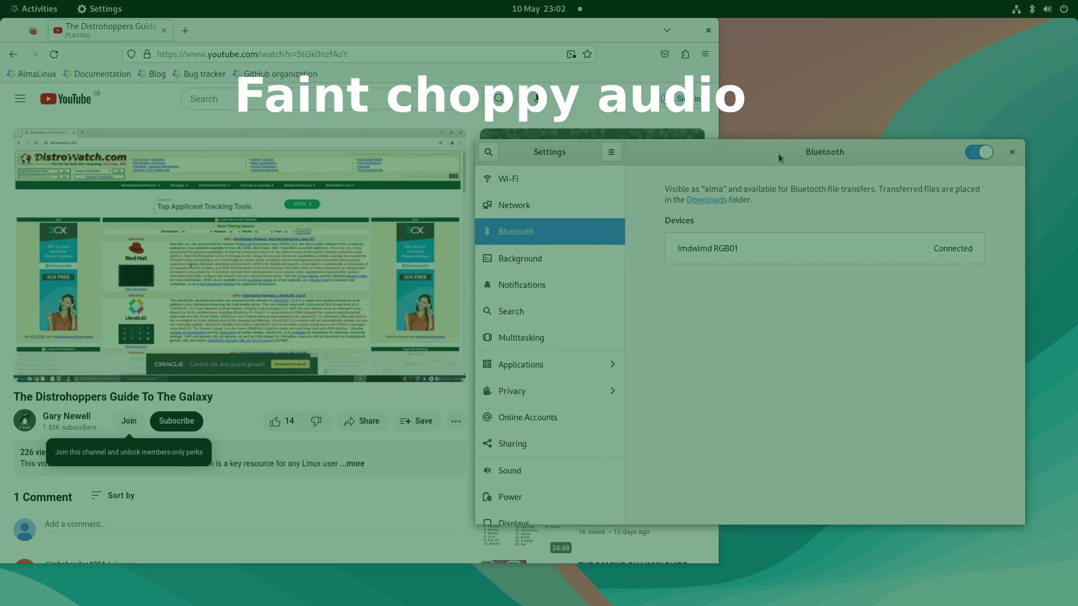
left_click(383, 75)
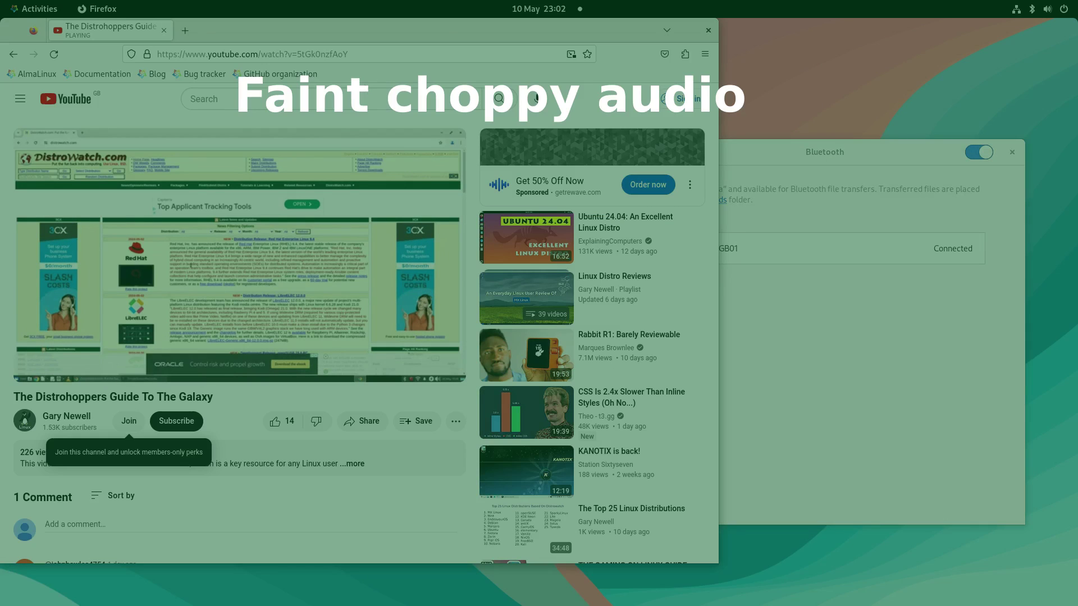
mouse_move(349, 233)
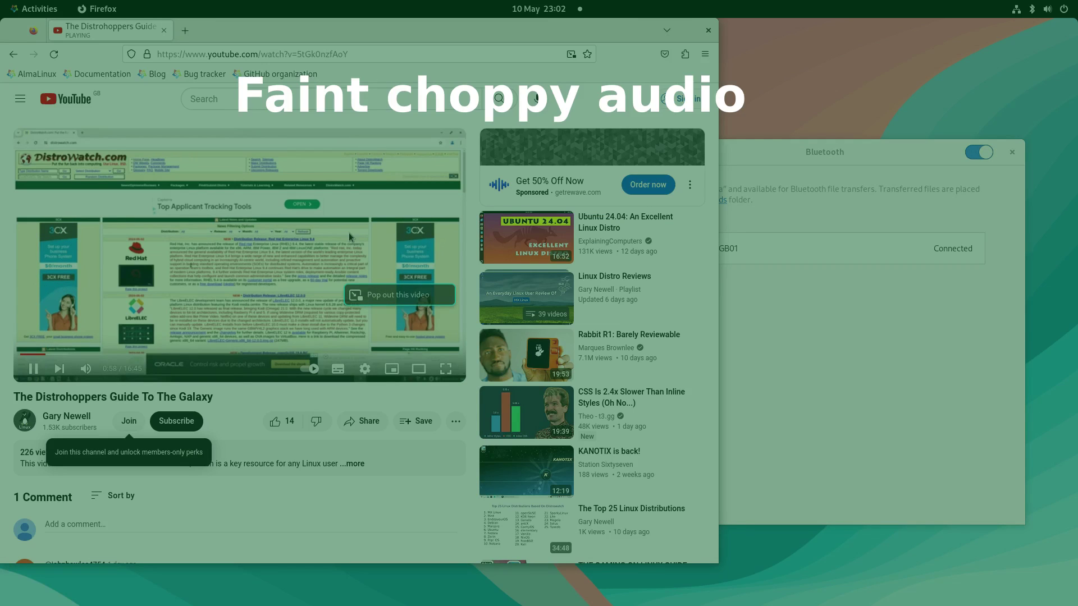
left_click(59, 371)
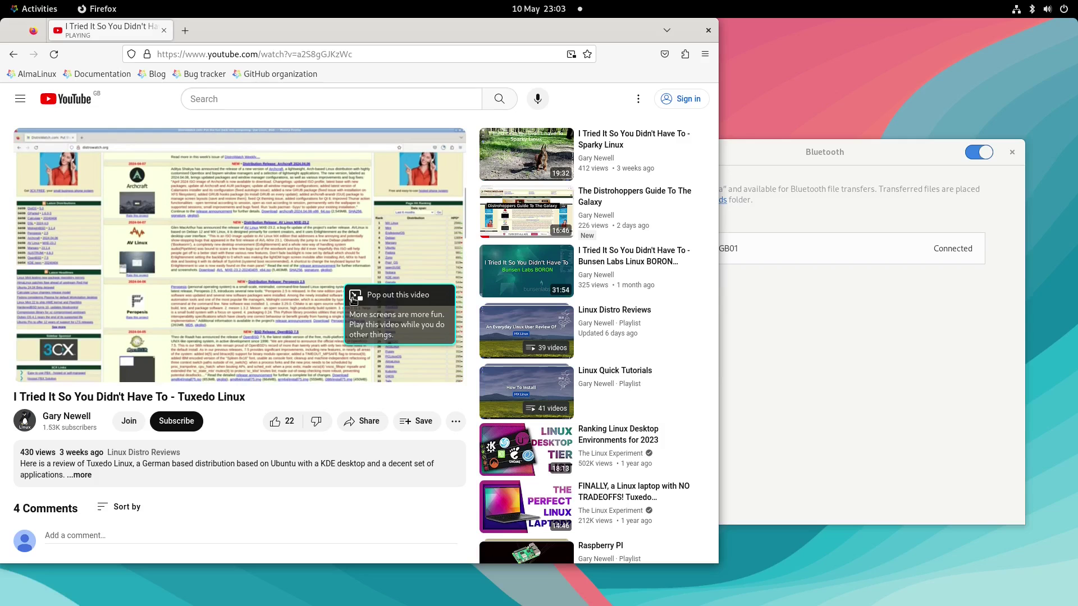
Close the Bluetooth Settings and Firefox windows
left_click(1016, 158)
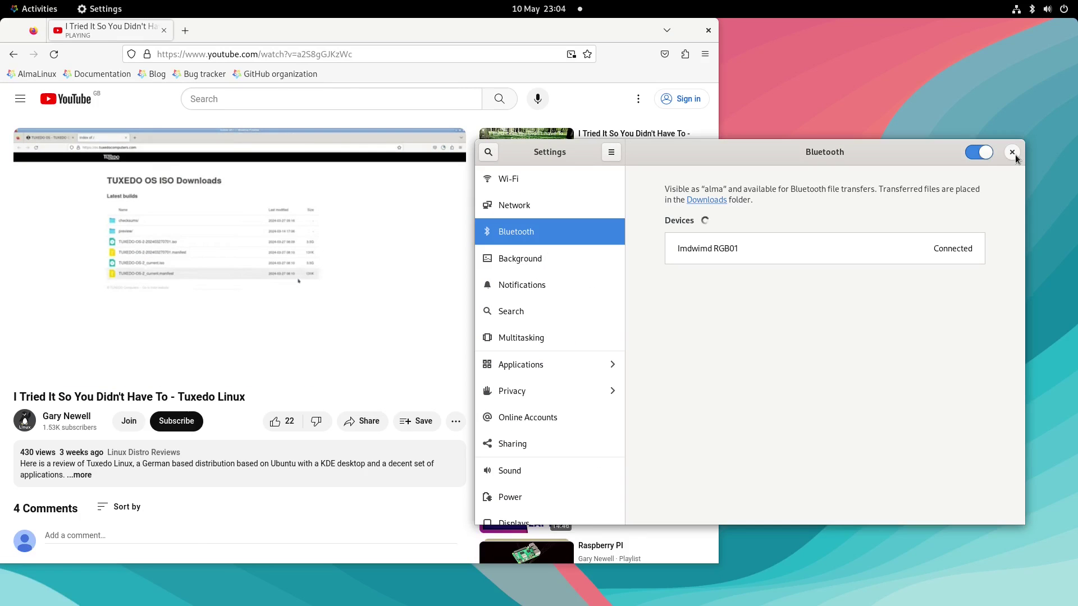
left_click(1013, 154)
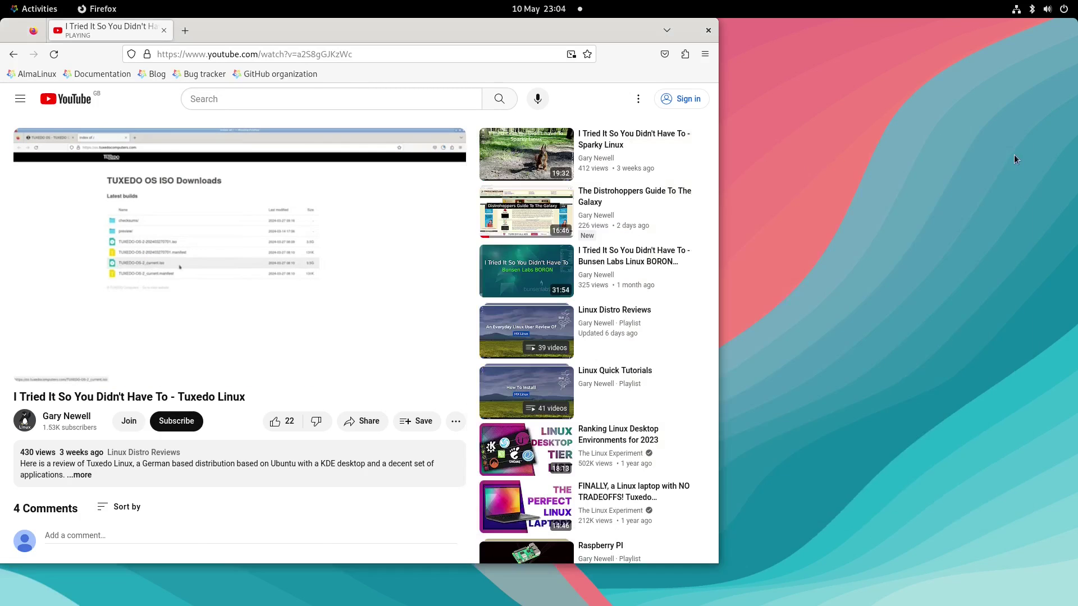
left_click(708, 30)
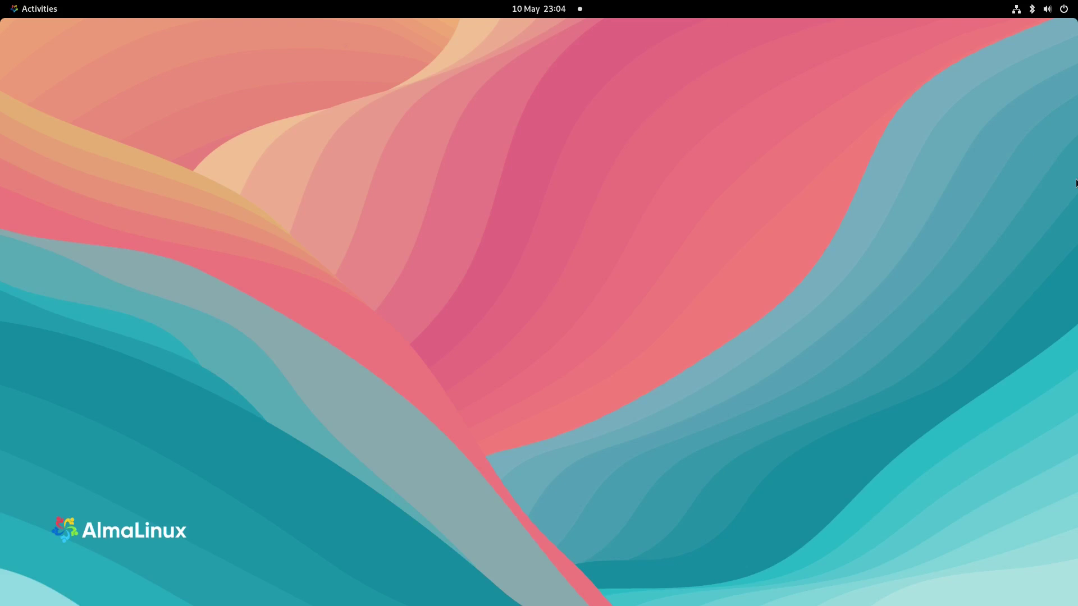
Turn Bluetooth off from the system menu's headset options
left_click(1032, 9)
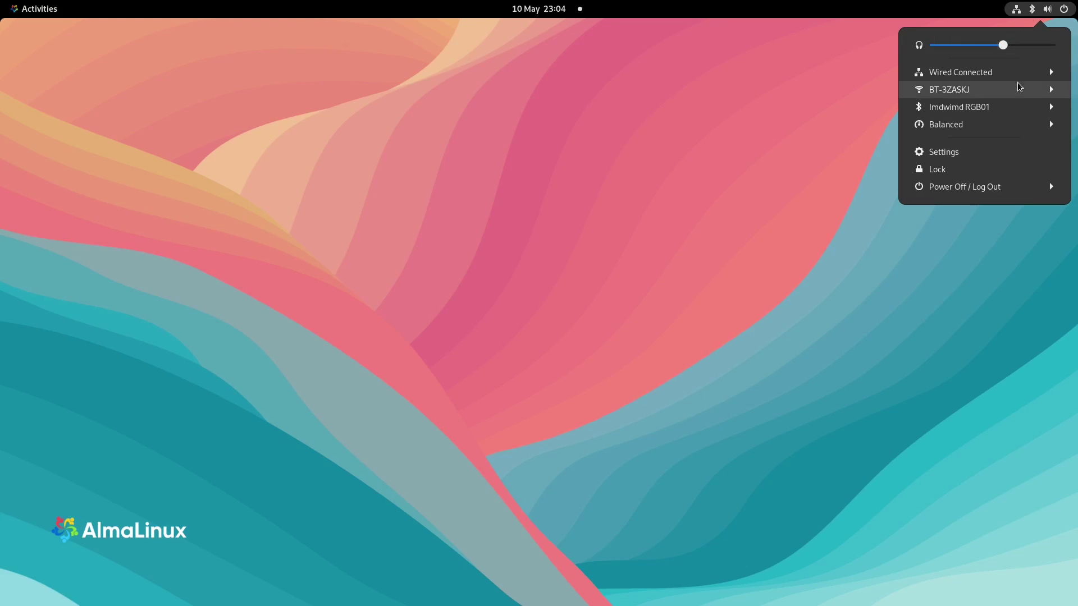
left_click(1028, 108)
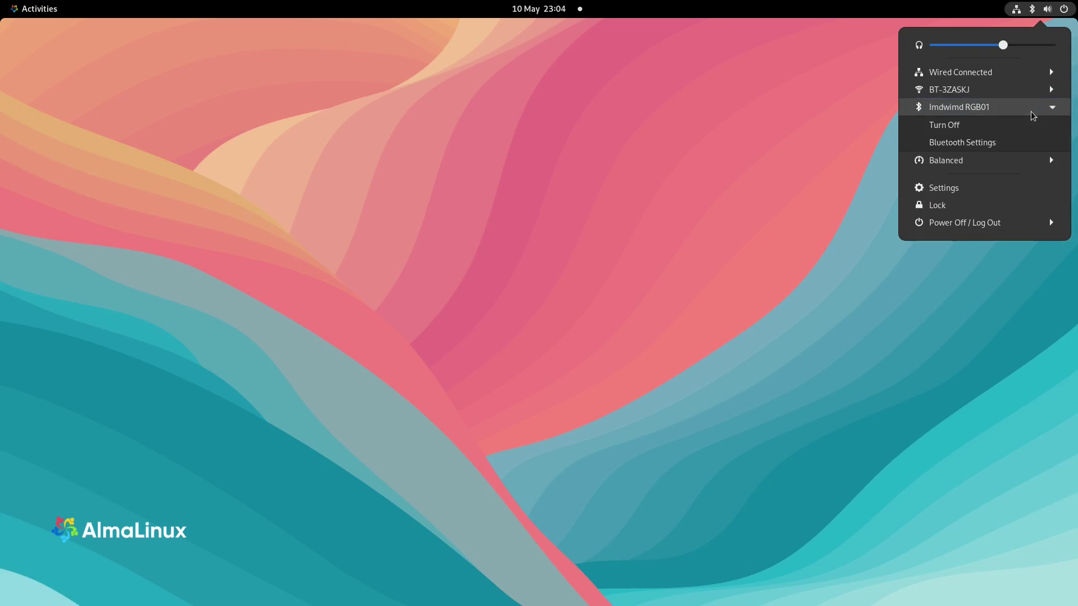
left_click(978, 124)
Open the Printers settings and unlock them with the administrator password
left_click(50, 9)
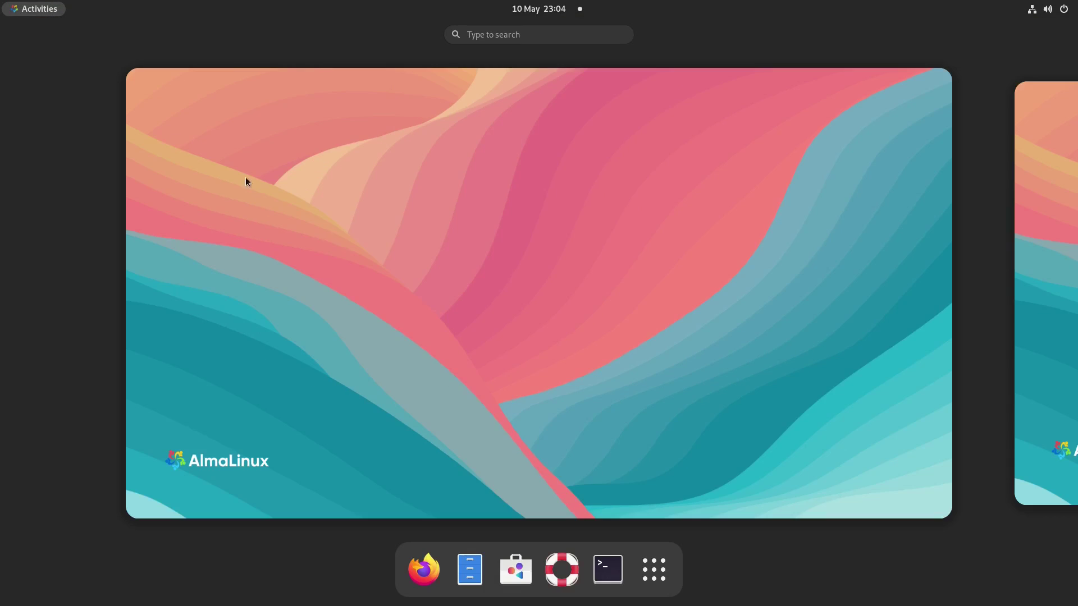
type("print")
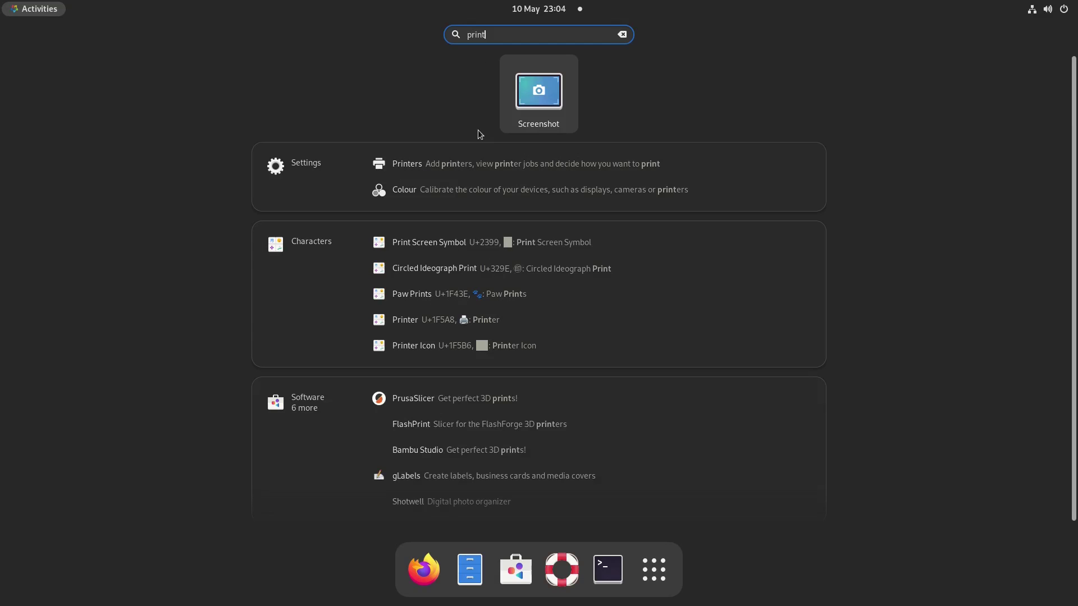
left_click(460, 166)
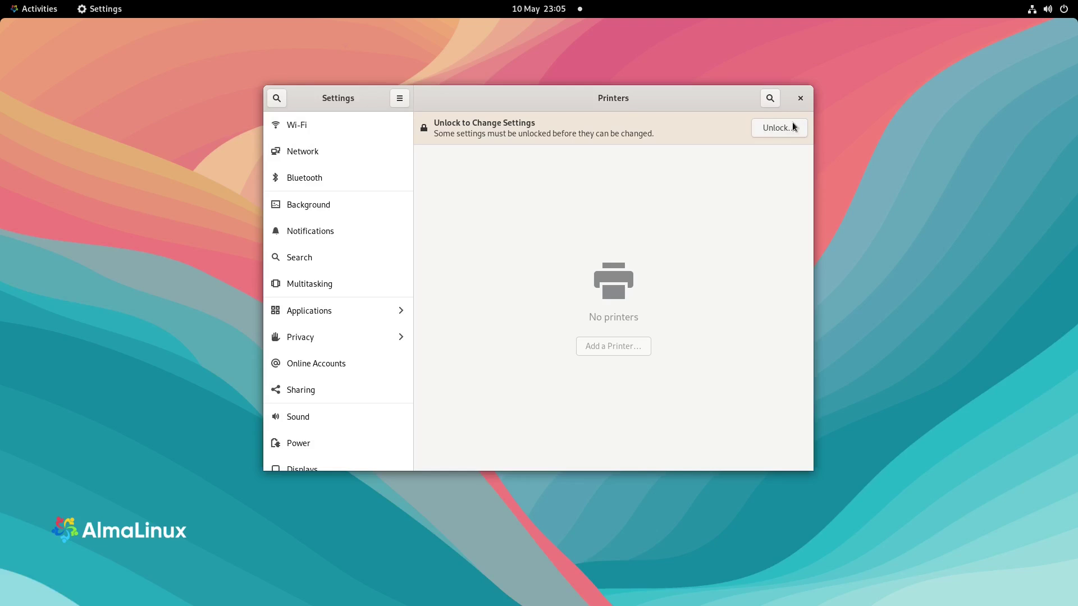
left_click(780, 129)
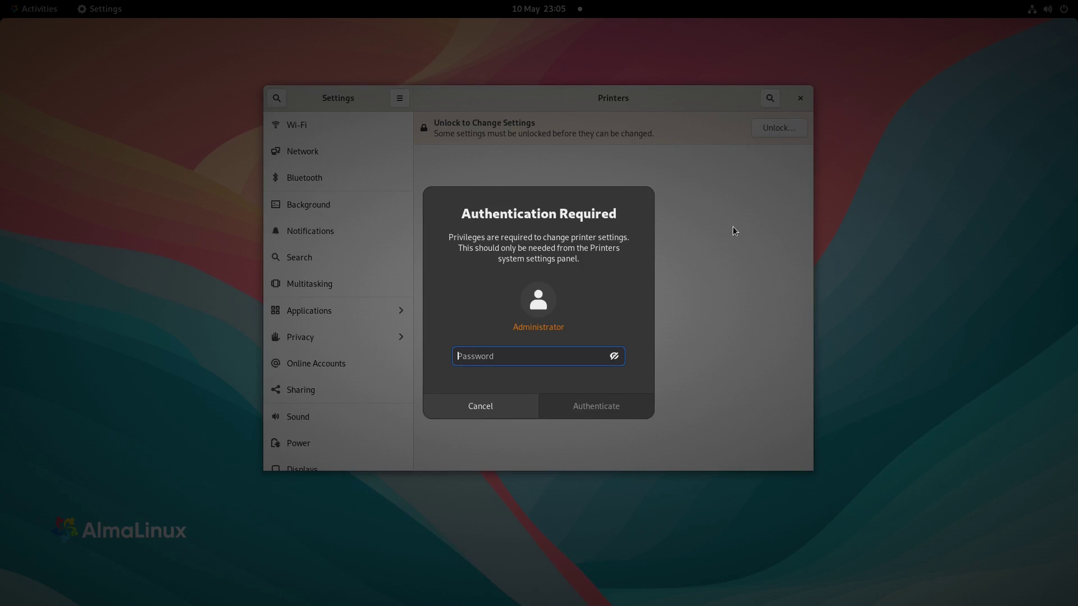
type("*********")
key("Return")
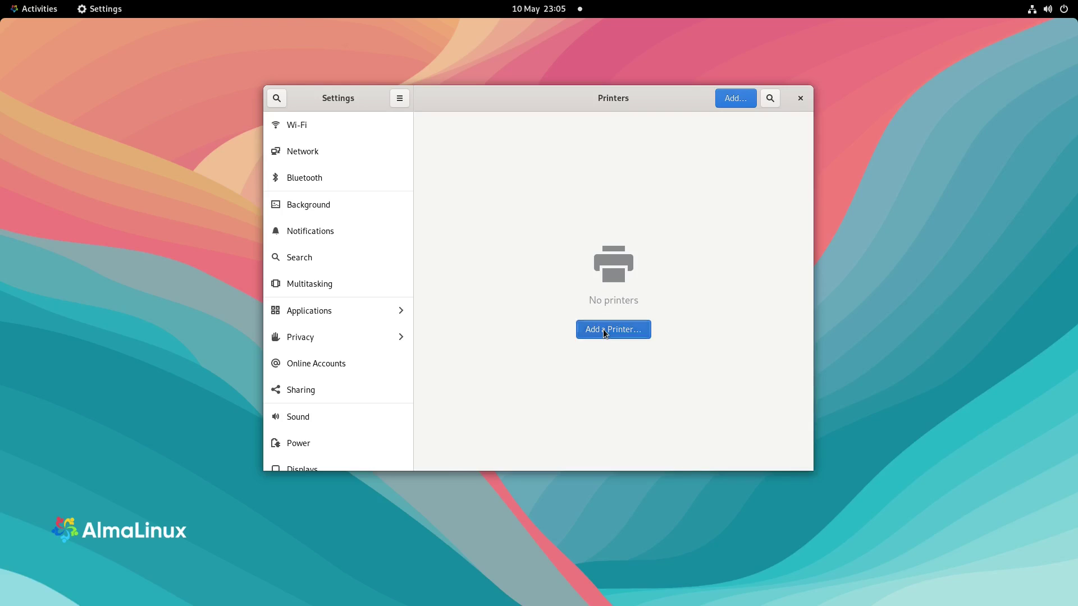
Search for a new printer at address 192.168.1.227, fixing the mistyped 192.167
left_click(605, 334)
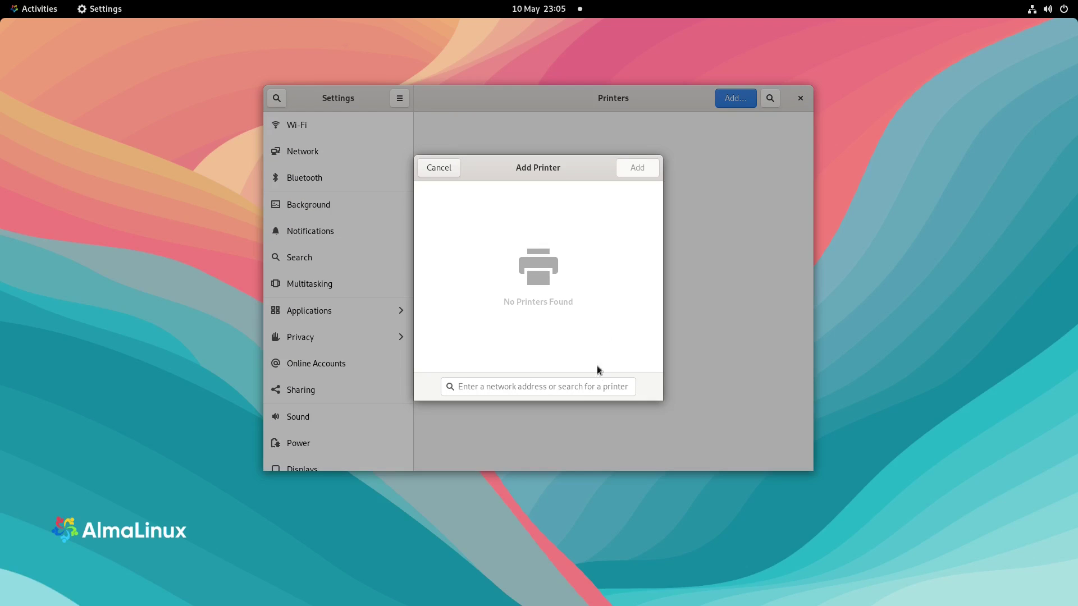
left_click(585, 387)
type("192.167.1.227")
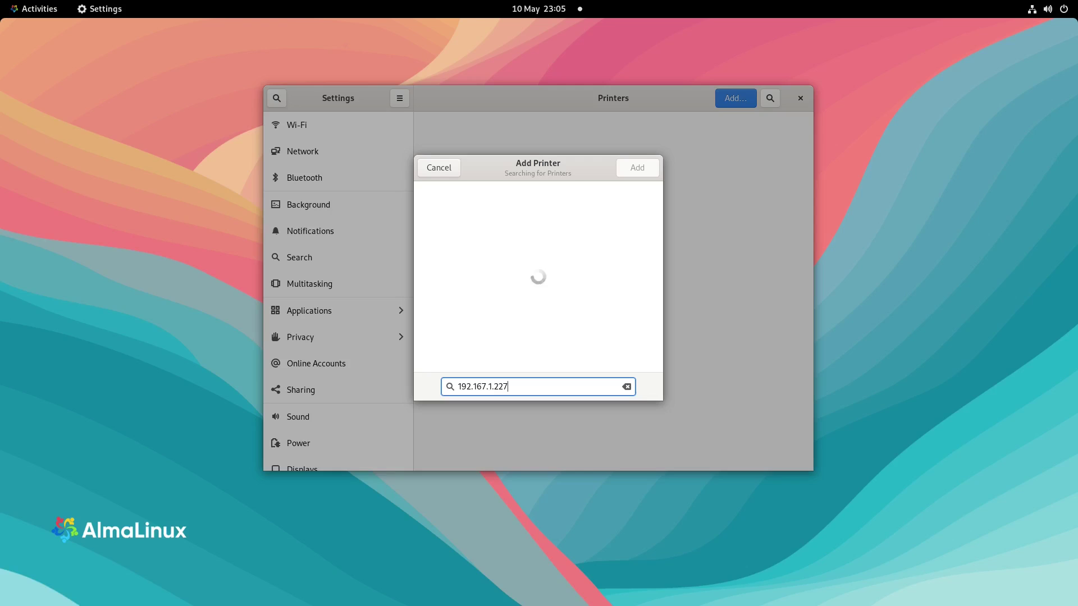
key("Left")
key("Left")
key("Left")
key("Left")
key("Left")
key("BackSpace")
type("8")
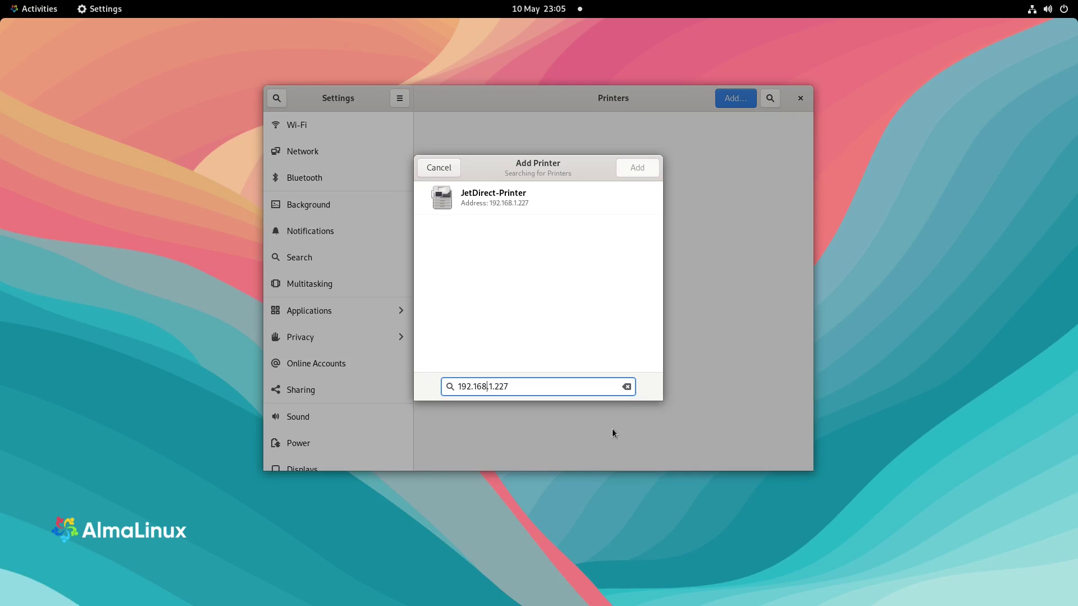
Add the OfficeJet-3830 printer found there and close Settings
left_click(496, 231)
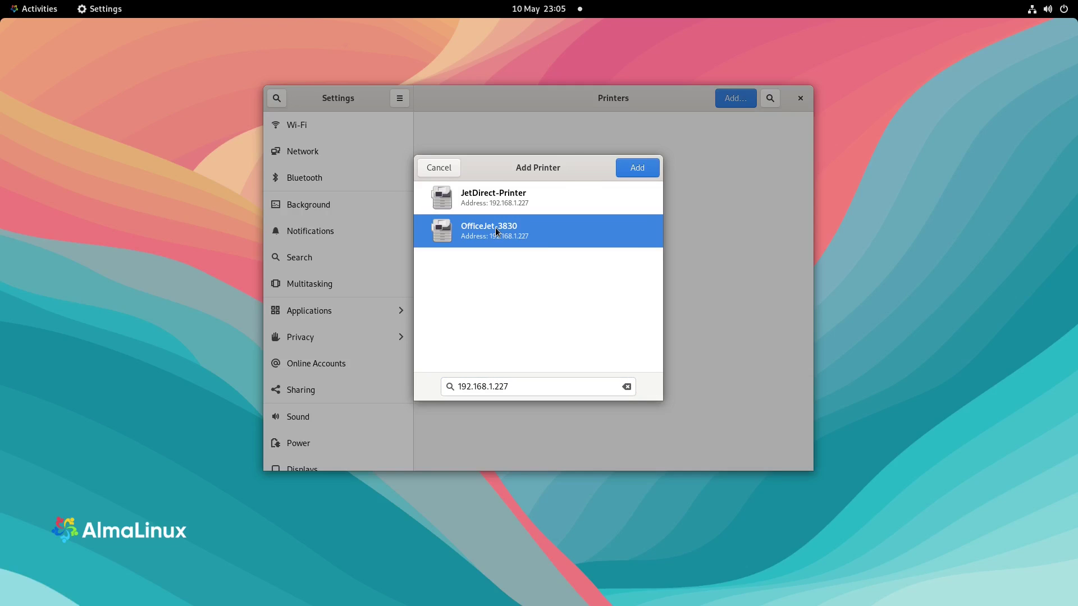
left_click(644, 173)
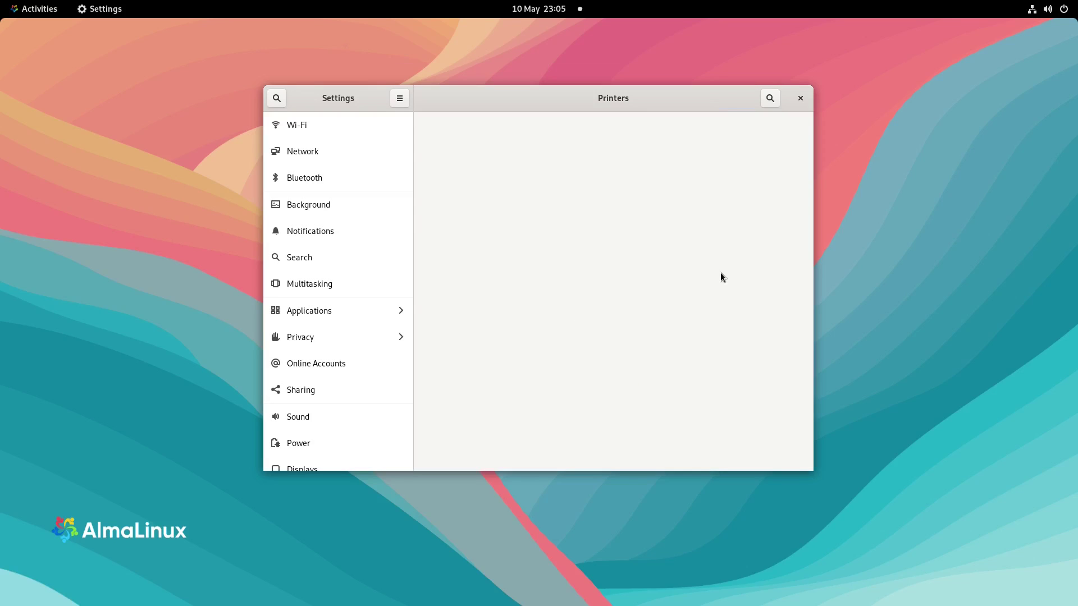
left_click(801, 98)
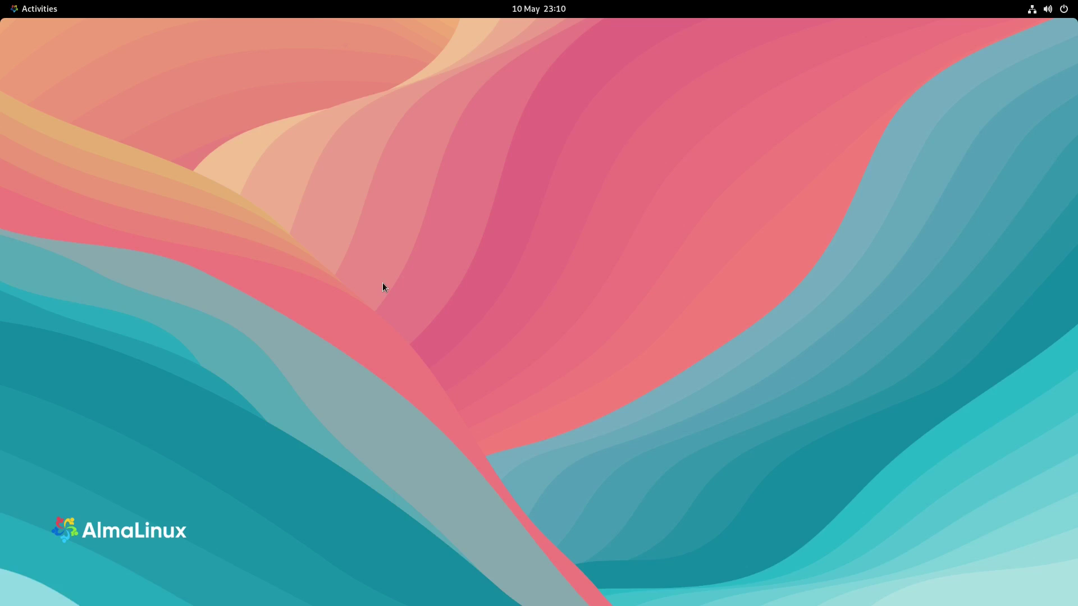
Open the application grid with Super+A to list installed apps
key("super+a")
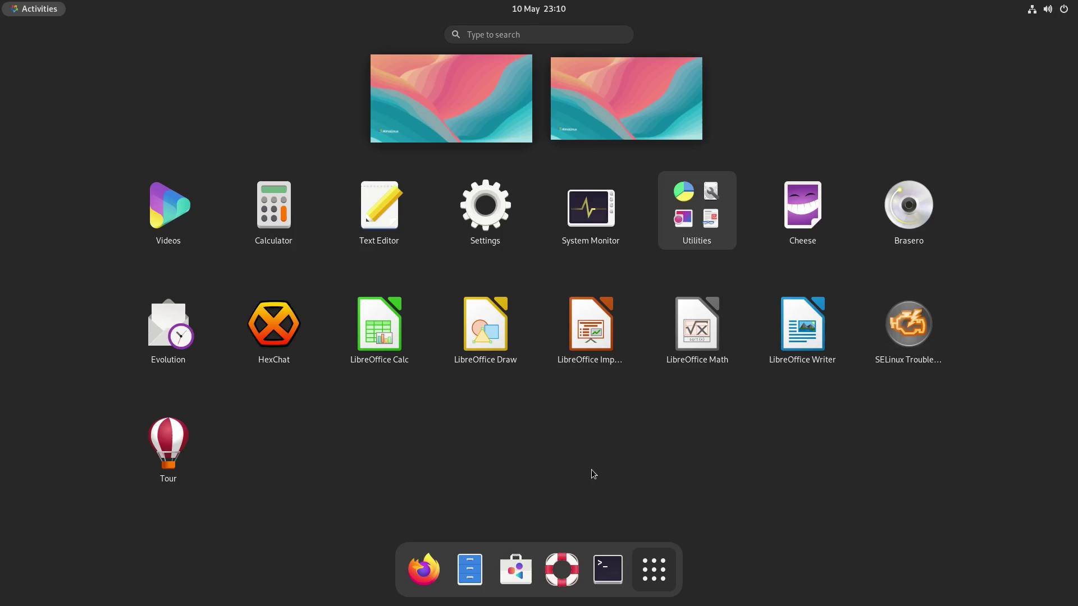
Launch GNOME Software and search for gimp, then kdenlive
left_click(516, 570)
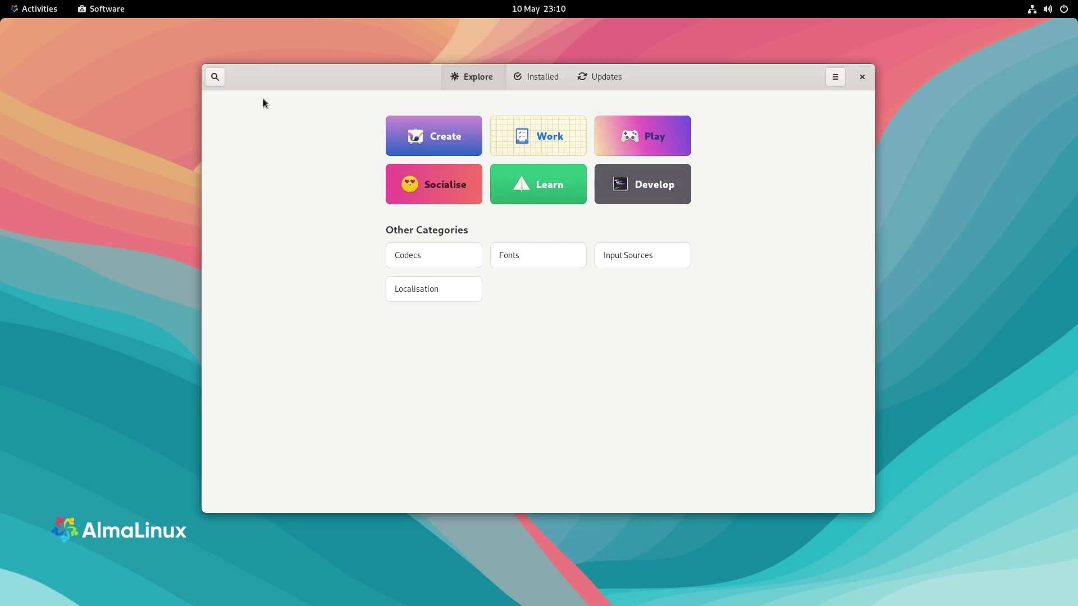
left_click(216, 78)
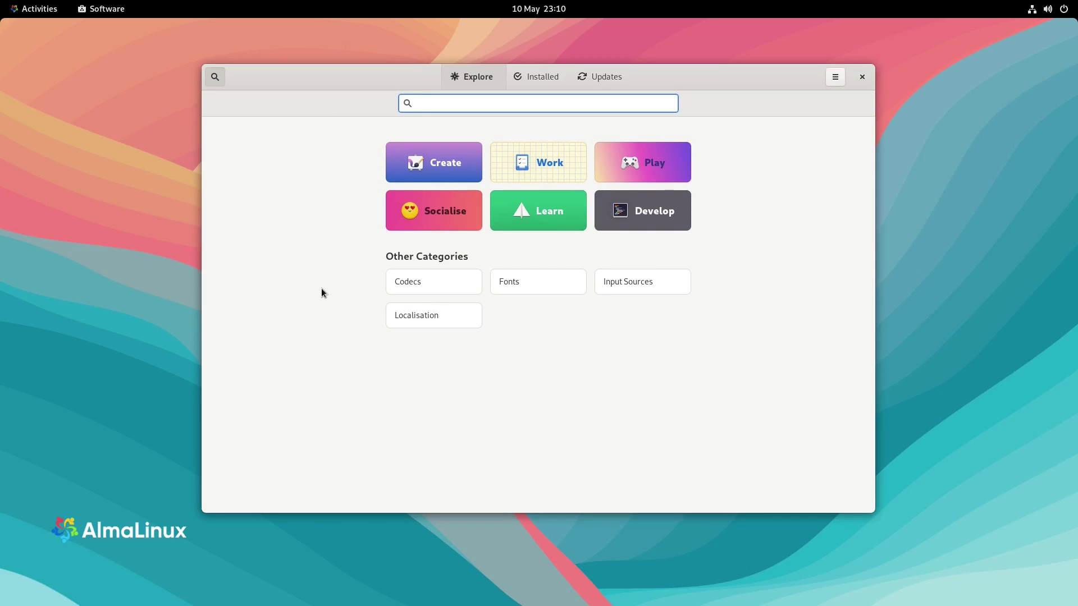
type("gimp")
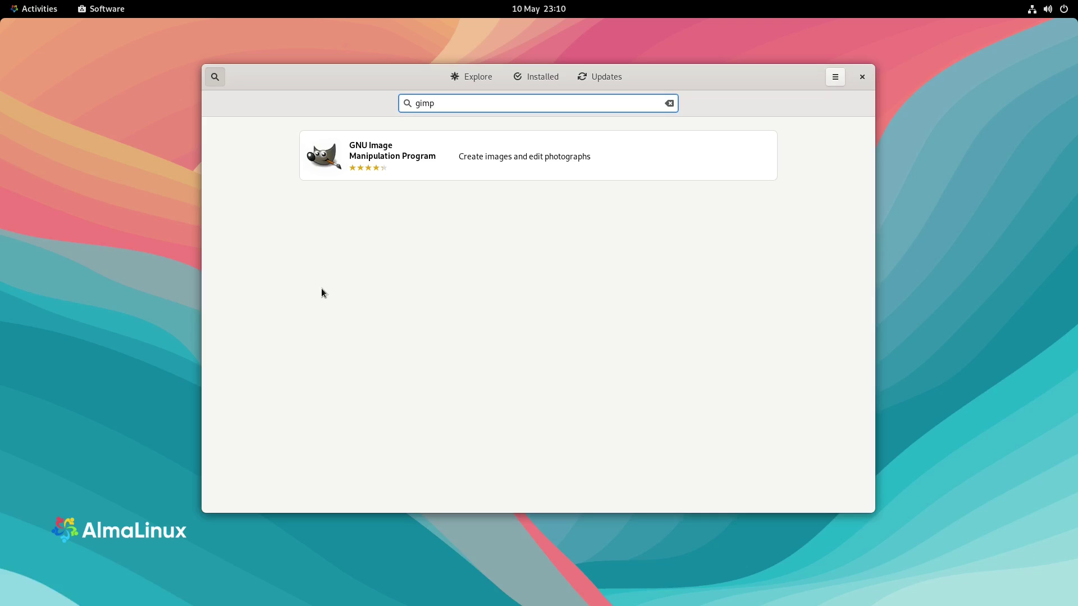
key("BackSpace")
key("BackSpace")
key("BackSpace")
key("BackSpace")
type("k")
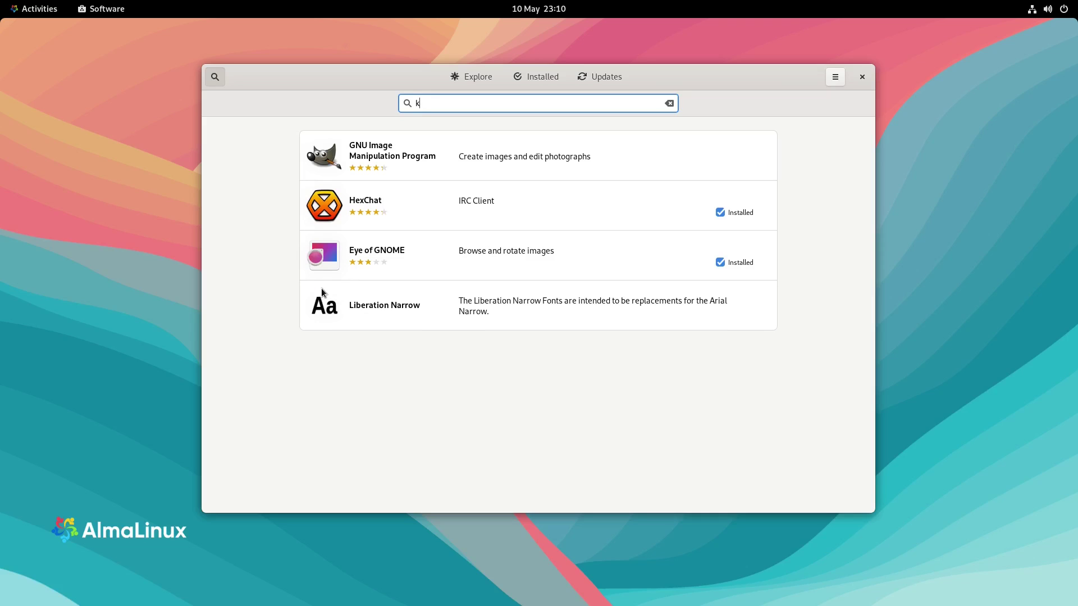
type("denlive")
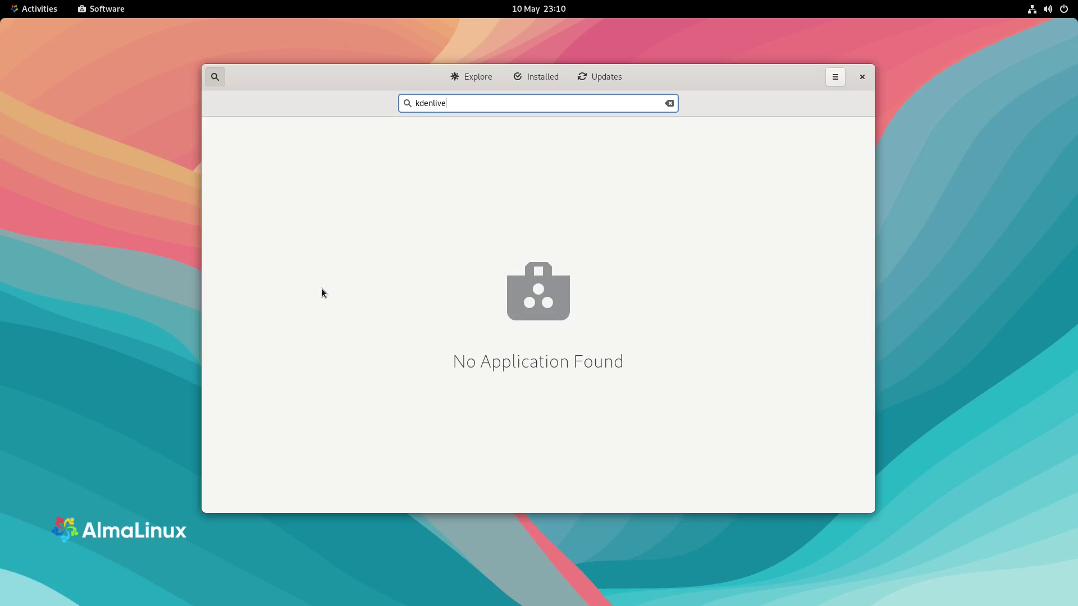
Search Software for chrome, steam and vscode, each returning No Application Found
key("BackSpace")
key("BackSpace")
key("BackSpace")
key("BackSpace")
key("BackSpace")
key("BackSpace")
key("BackSpace")
key("BackSpace")
type("chrome")
key("BackSpace")
key("BackSpace")
key("BackSpace")
key("BackSpace")
key("BackSpace")
key("BackSpace")
type("steam")
key("BackSpace")
key("BackSpace")
key("BackSpace")
key("BackSpace")
key("BackSpace")
type("vsc")
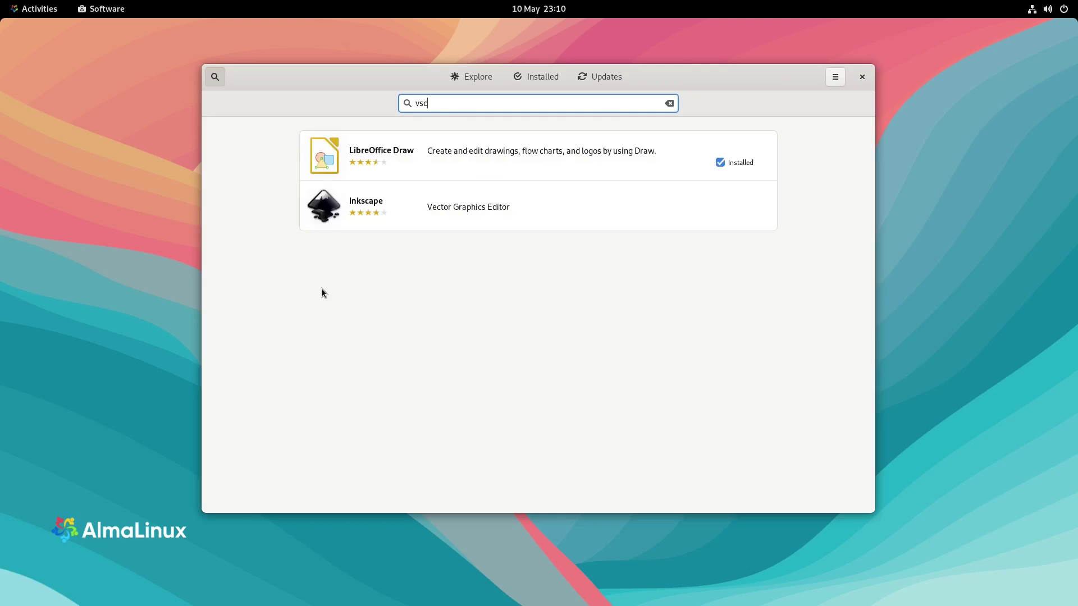
type("ode")
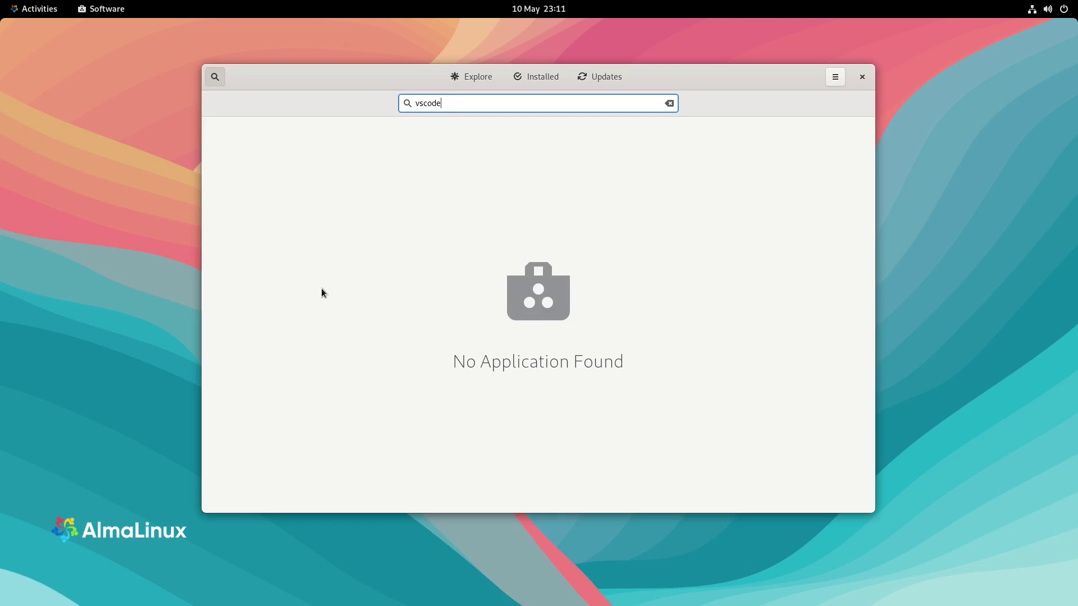
key("BackSpace")
key("BackSpace")
key("BackSpace")
key("BackSpace")
key("BackSpace")
key("BackSpace")
Turn on the AlmaLinux 9 - SAP repository in Software Repositories, authenticating as administrator
left_click(841, 82)
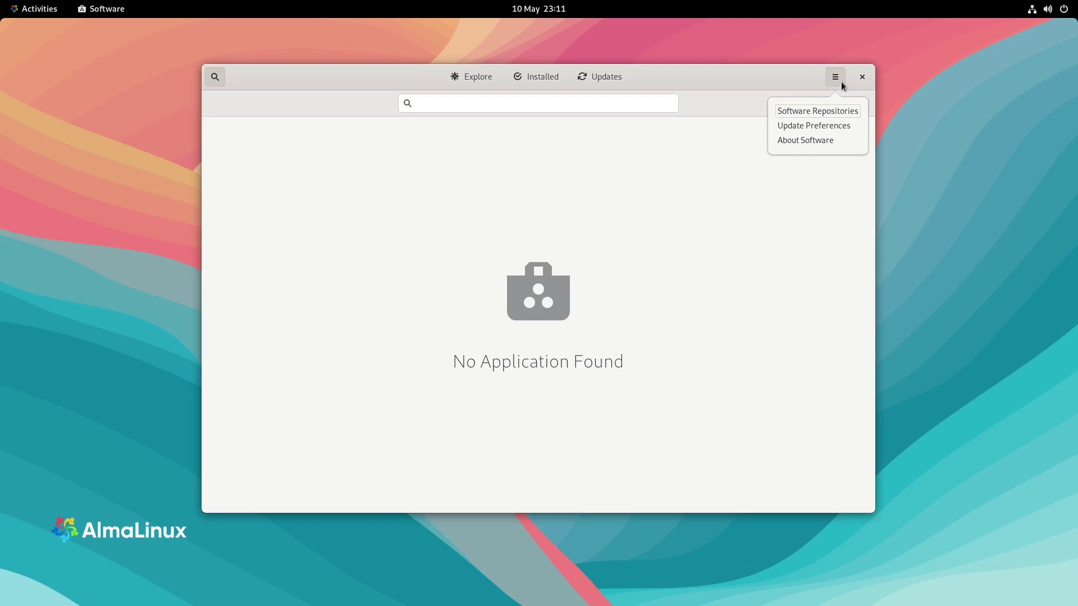
left_click(796, 127)
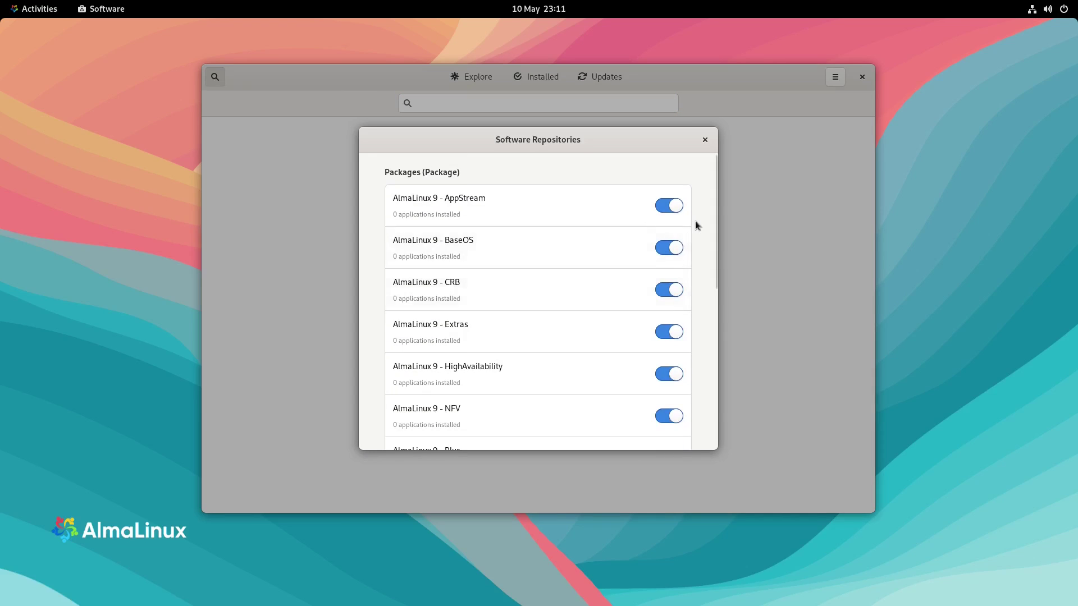
scroll(695, 221, "down", 5)
scroll(695, 221, "down", 3)
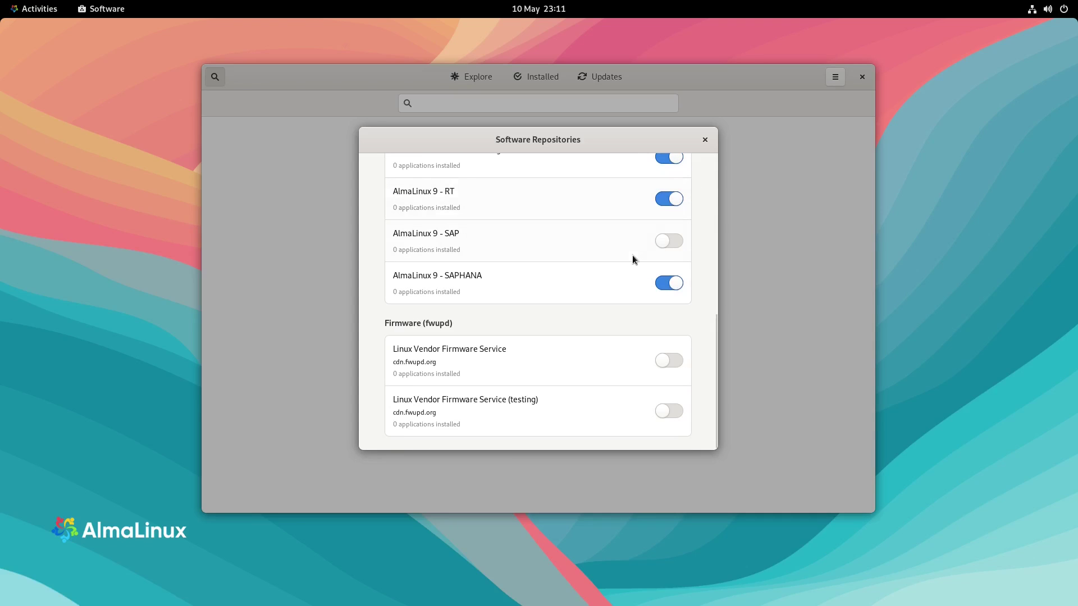
left_click(666, 244)
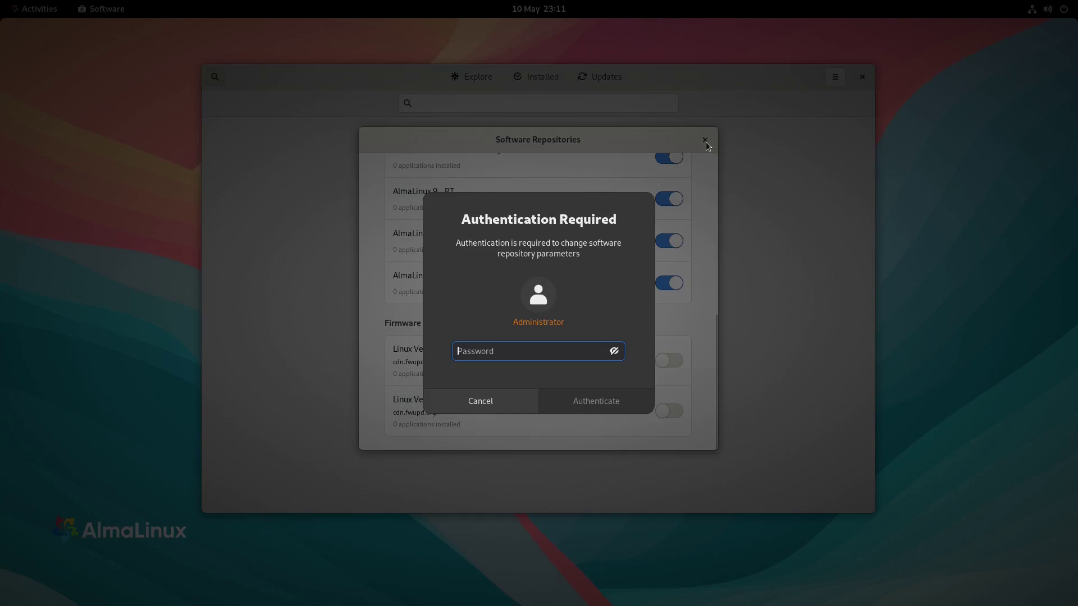
type("•••••••")
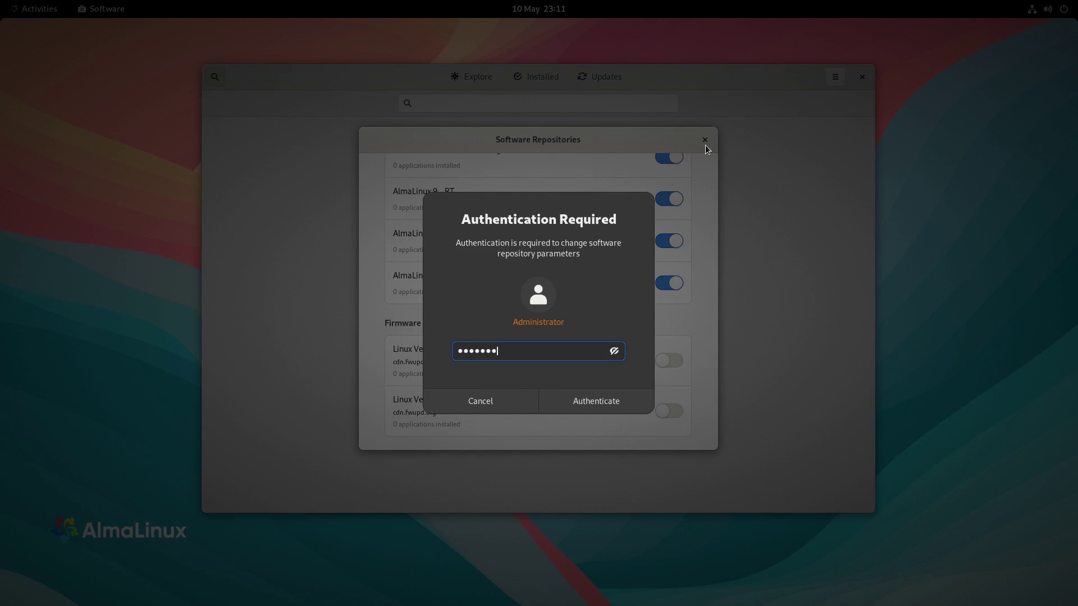
key("Return")
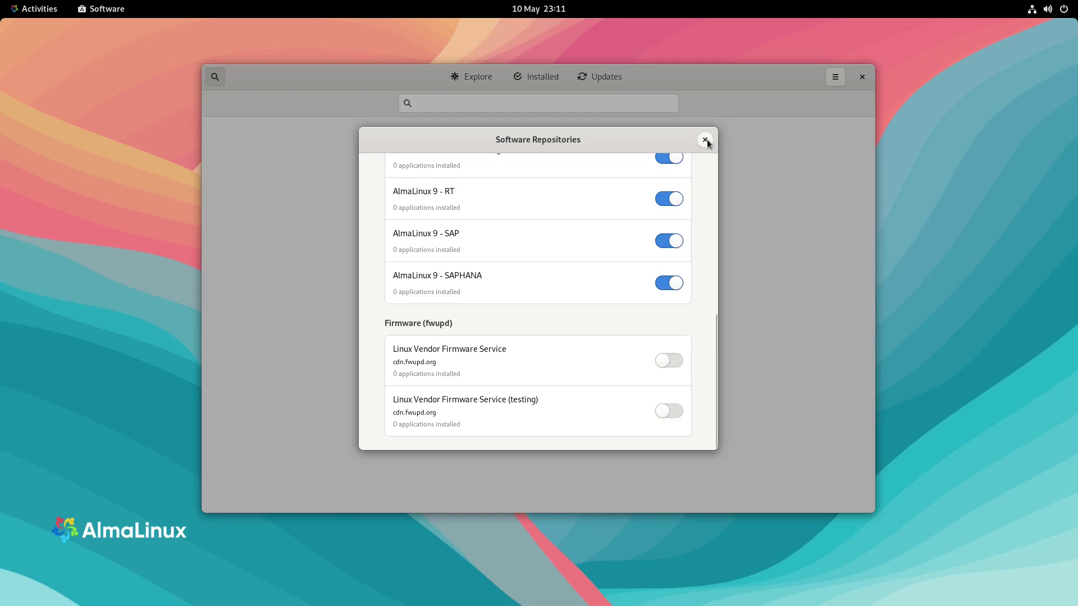
left_click(705, 141)
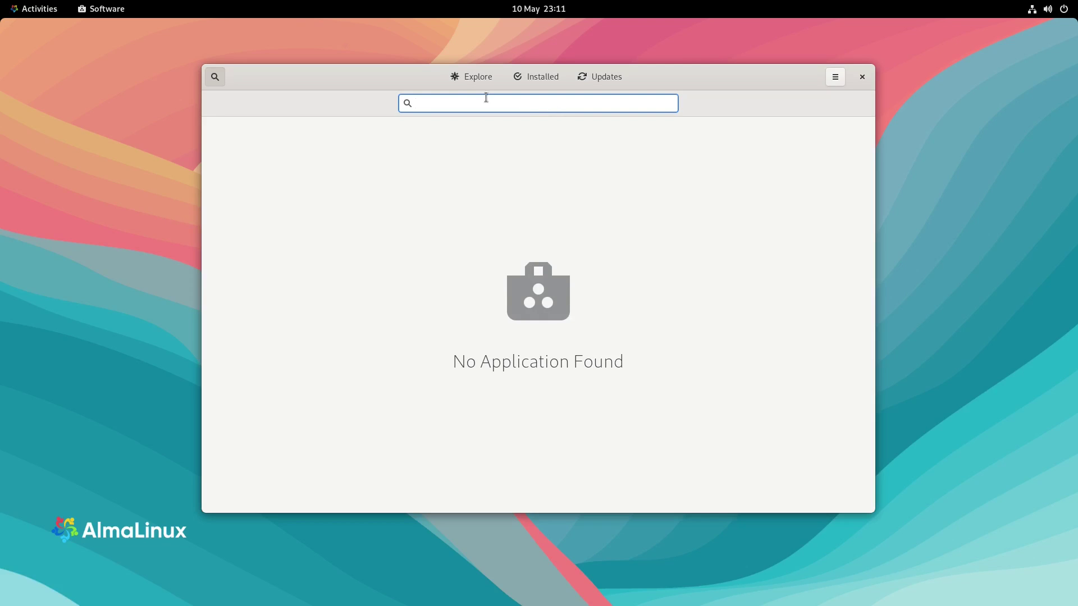
Search Software for kdenlive, openshot and rhythmbox, none found, then close the store
left_click(213, 77)
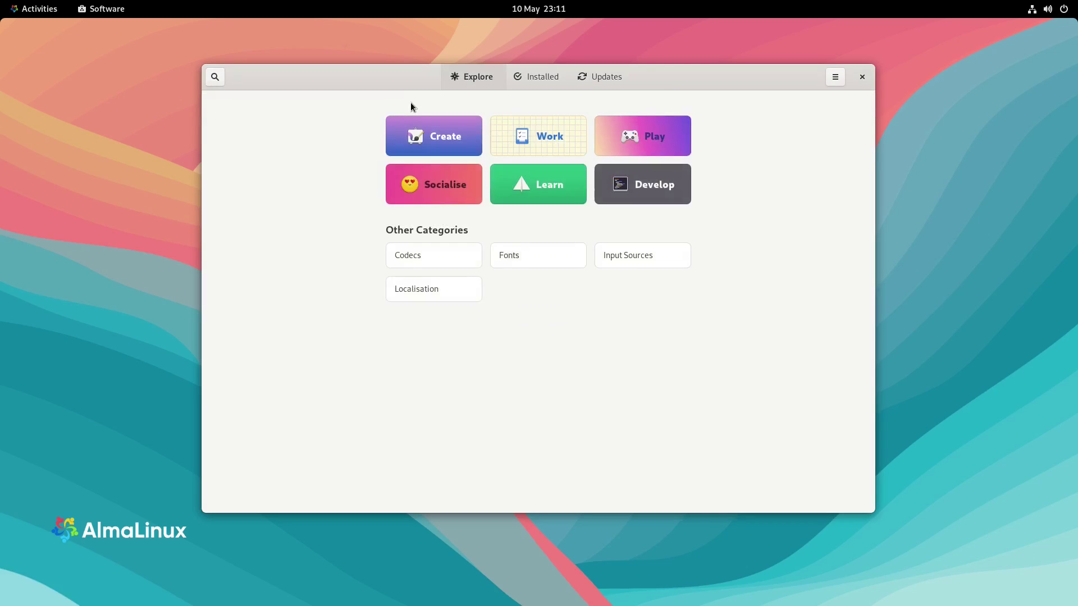
left_click(214, 76)
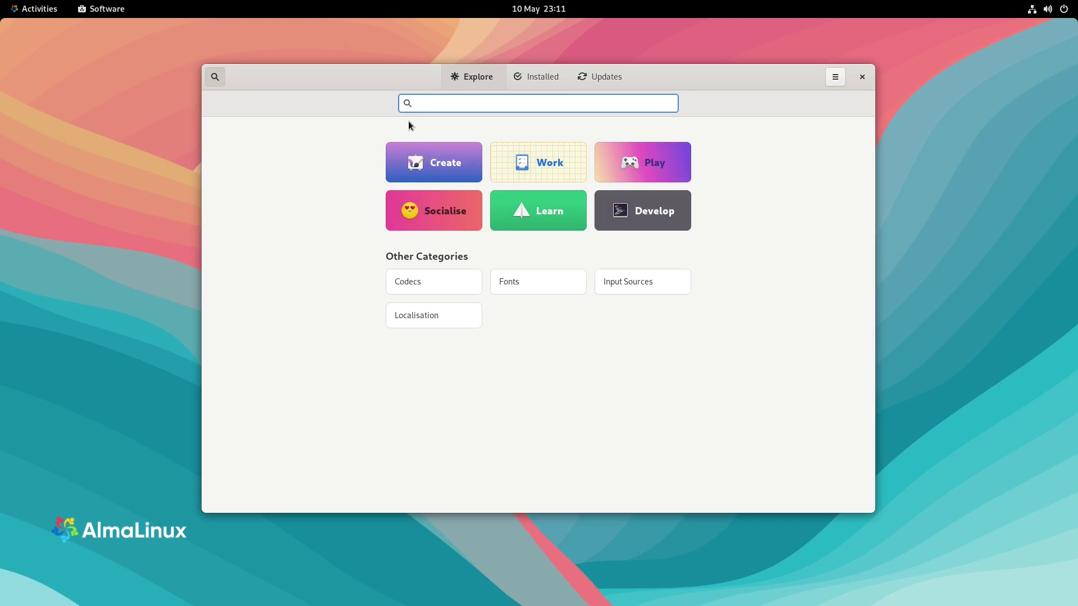
type("kde")
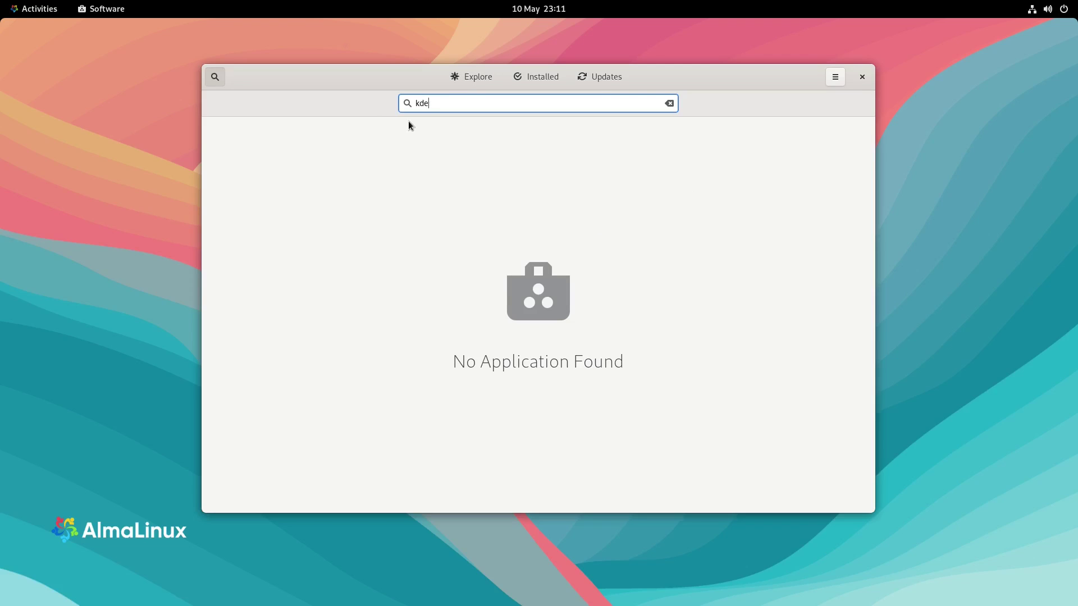
type("mnlv")
key("ctrl+a")
key("BackSpace")
type("openshot")
key("BackSpace")
key("BackSpace")
key("BackSpace")
key("BackSpace")
key("BackSpace")
key("BackSpace")
key("BackSpace")
key("BackSpace")
type("rhythmbox")
left_click(862, 77)
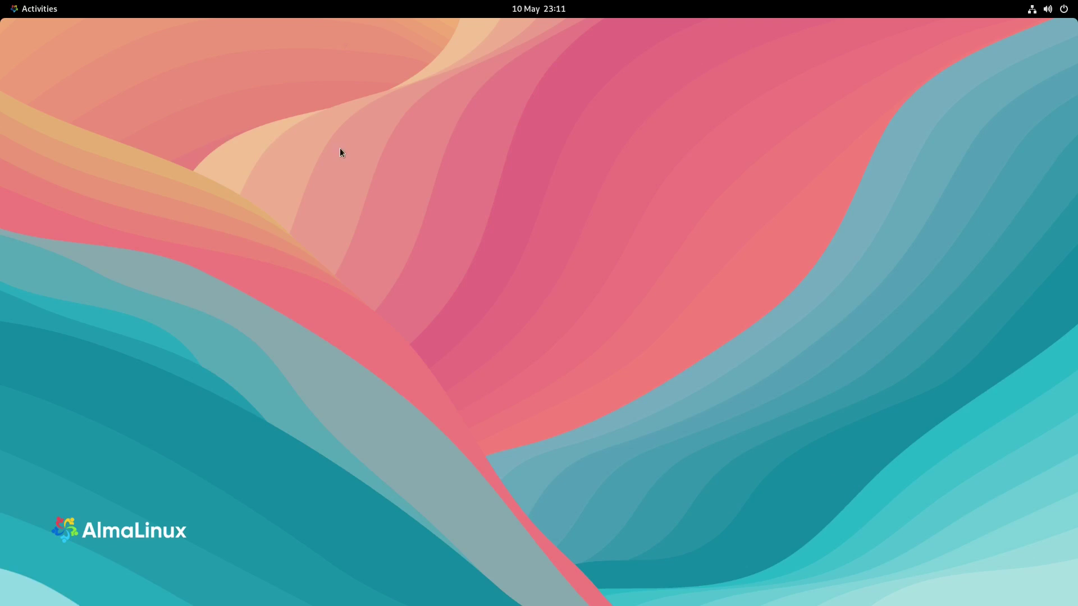
Launch a Terminal and run 'yum search kdenlive'
right_click(311, 120)
left_click(576, 177)
key("super")
left_click(606, 578)
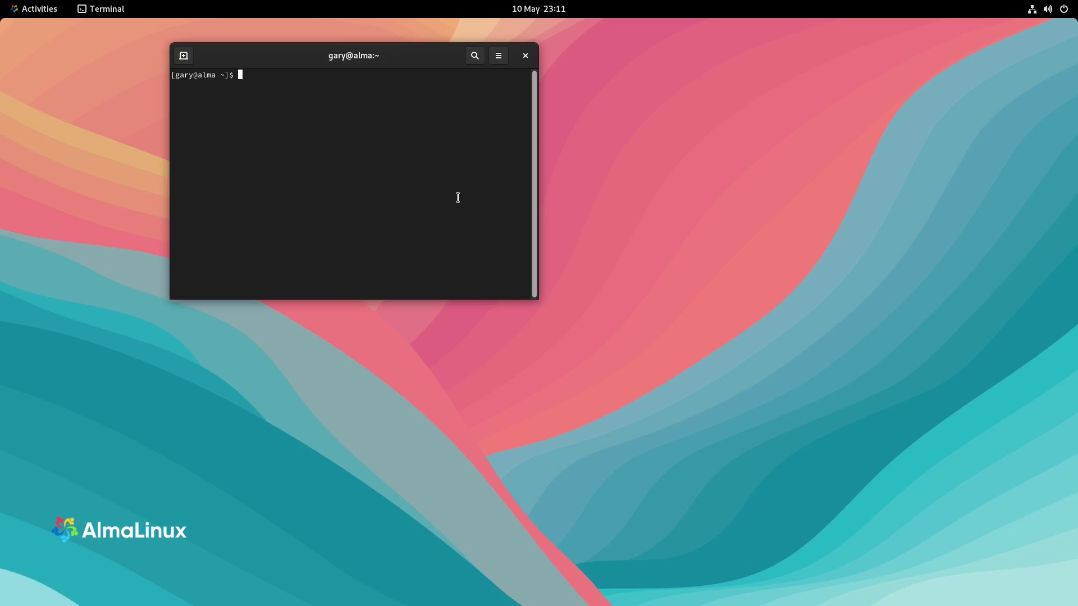
type("yum search kdenlive")
key("Return")
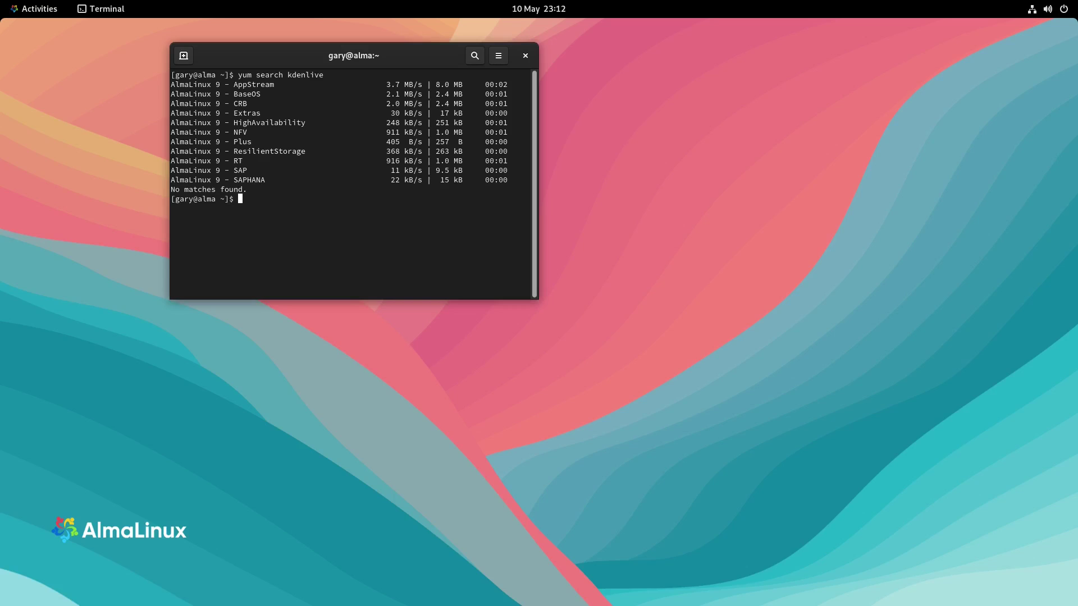
Run 'yum search rhythmbox' and 'dnf search rhythmbox', both reporting no matches
type("yum search rhythmbox")
key("Return")
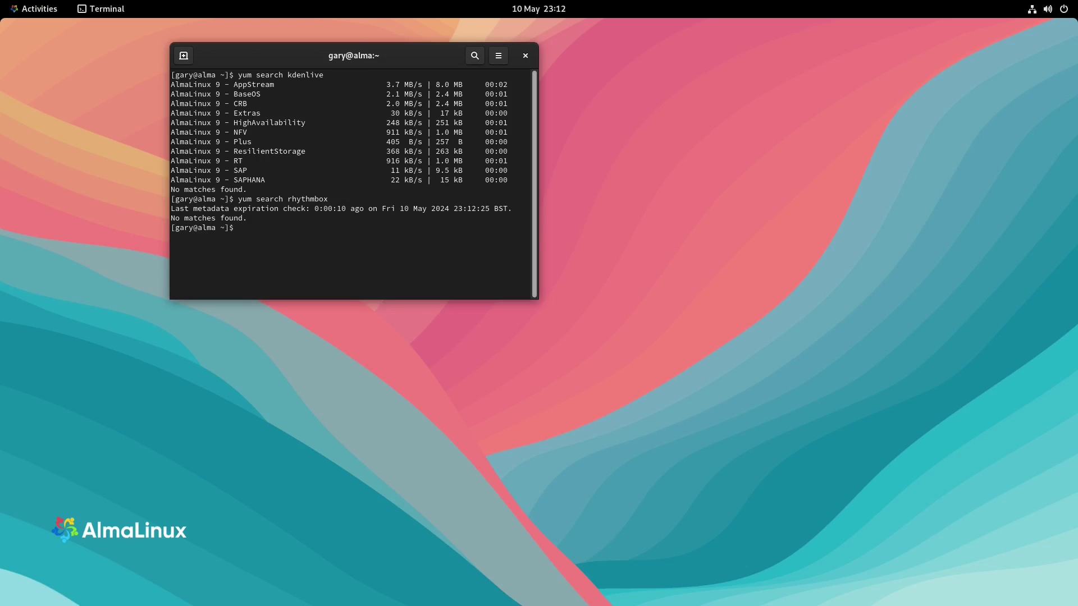
type("dnf se3ar")
key("BackSpace")
key("BackSpace")
key("BackSpace")
type("arch rhythmbox")
key("Return")
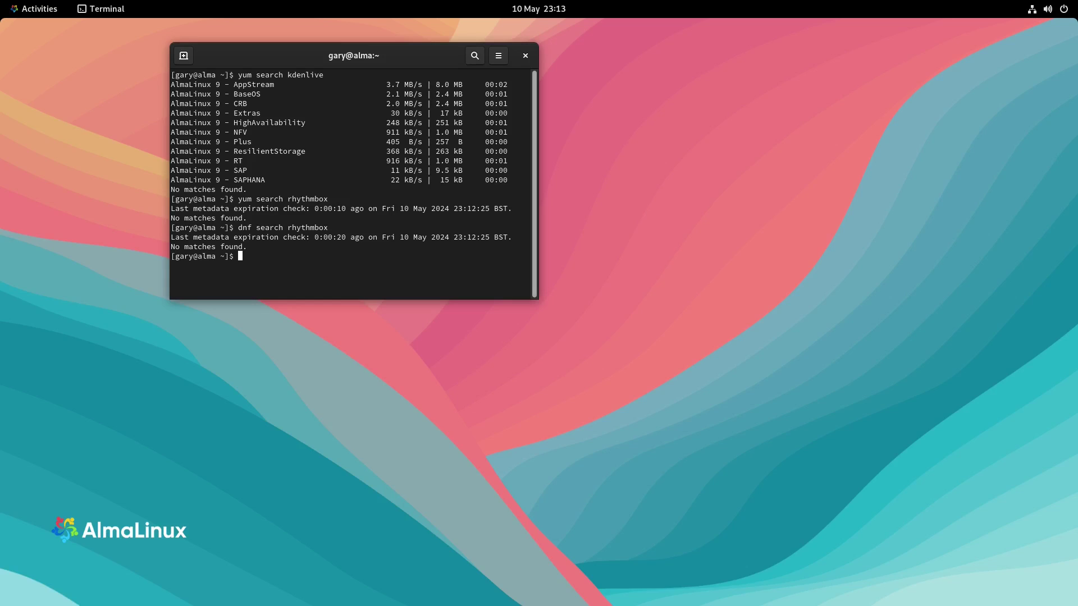
Rerun 'flatpak remotes' from history, which lists no remotes
key("Up")
key("Up")
key("Up")
key("Up")
key("Return")
key("super+a")
Copy the Flathub remote-add command from Firefox's Red Hat Enterprise Linux setup page
left_click(423, 570)
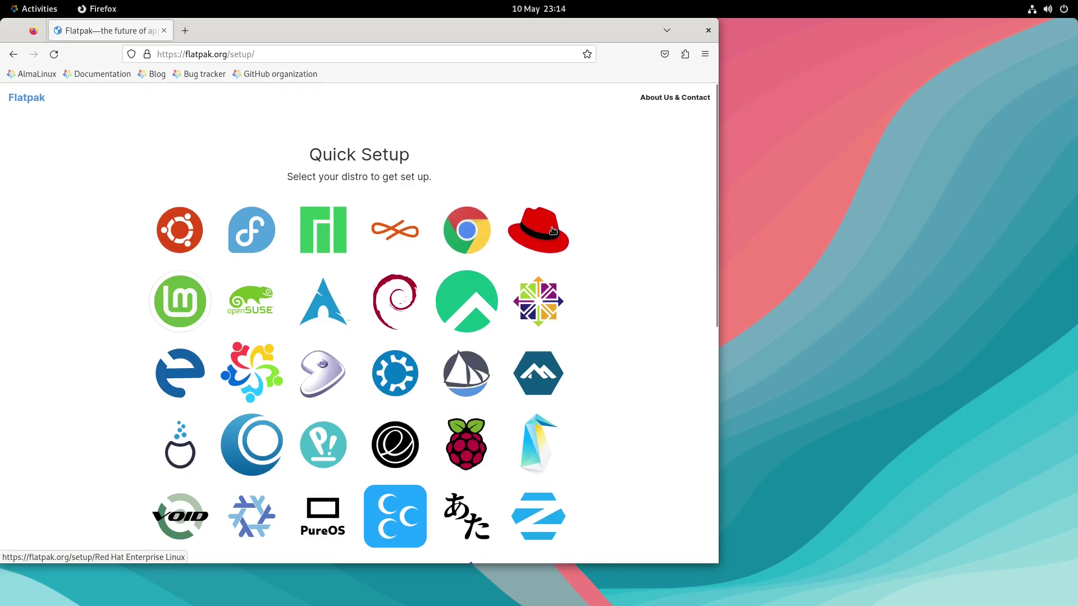
left_click(553, 230)
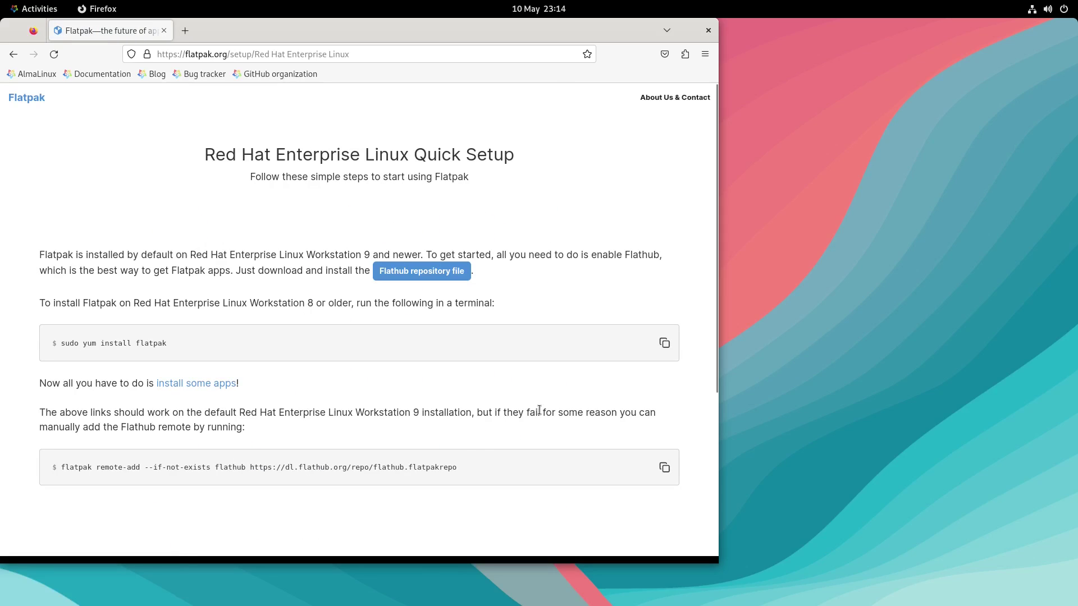
left_click(665, 467)
left_click(666, 30)
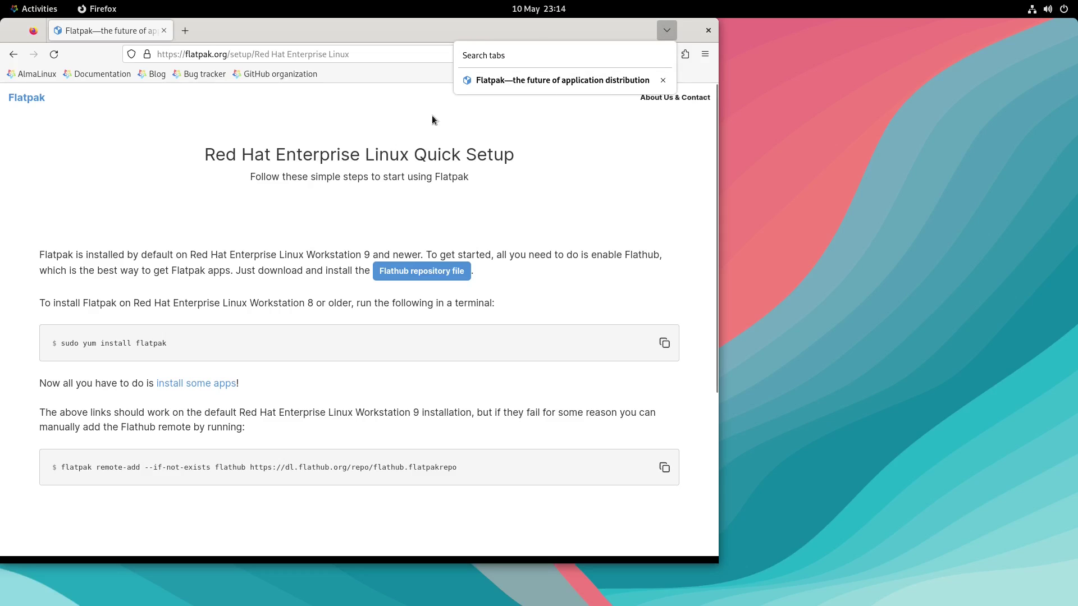
Paste and run the remote-add command in Terminal, entering the administrator password
key("alt+Tab")
right_click(278, 270)
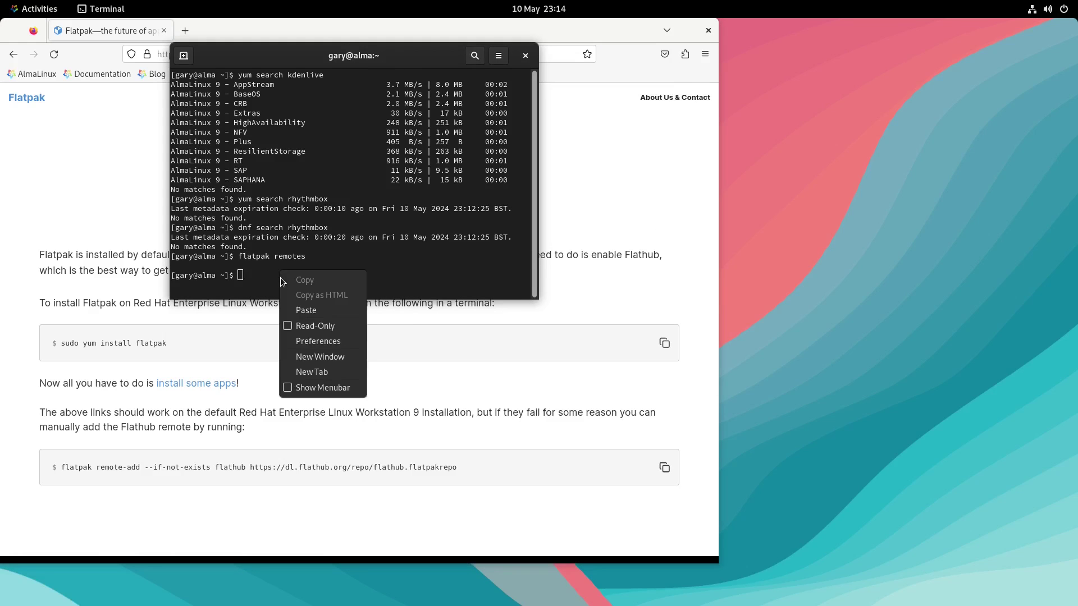
left_click(303, 310)
key("Return")
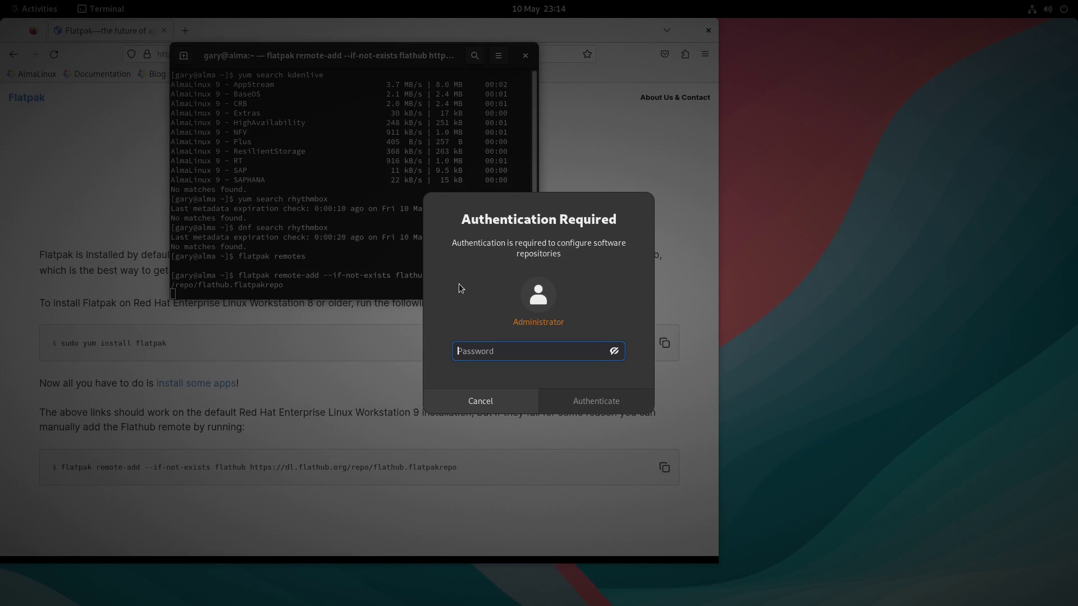
type("**********")
key("Return")
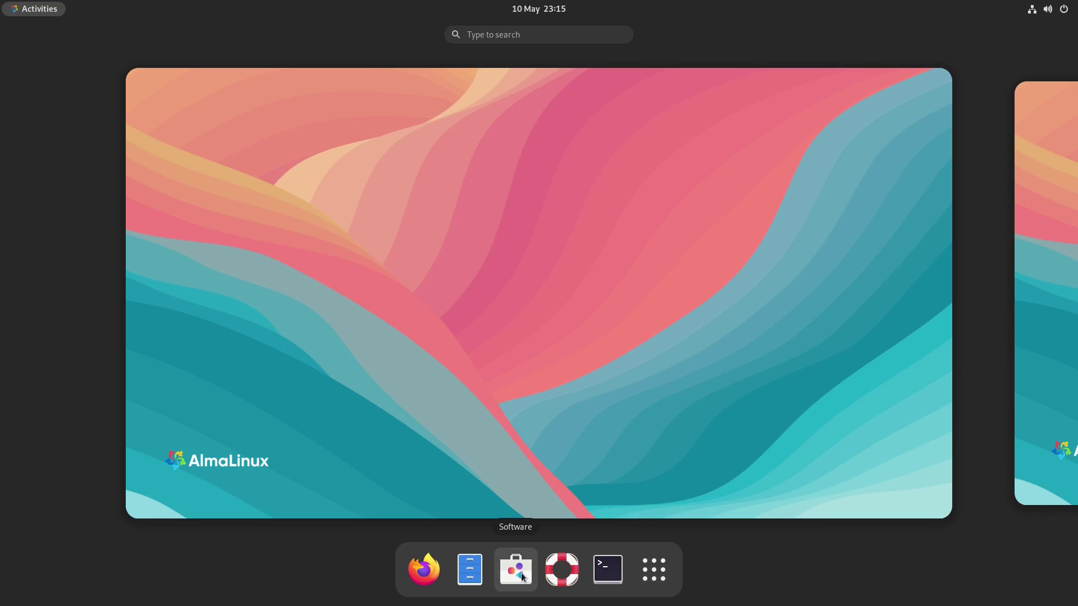
Launch Software, search for chrome and view the Google Chrome app page
left_click(522, 578)
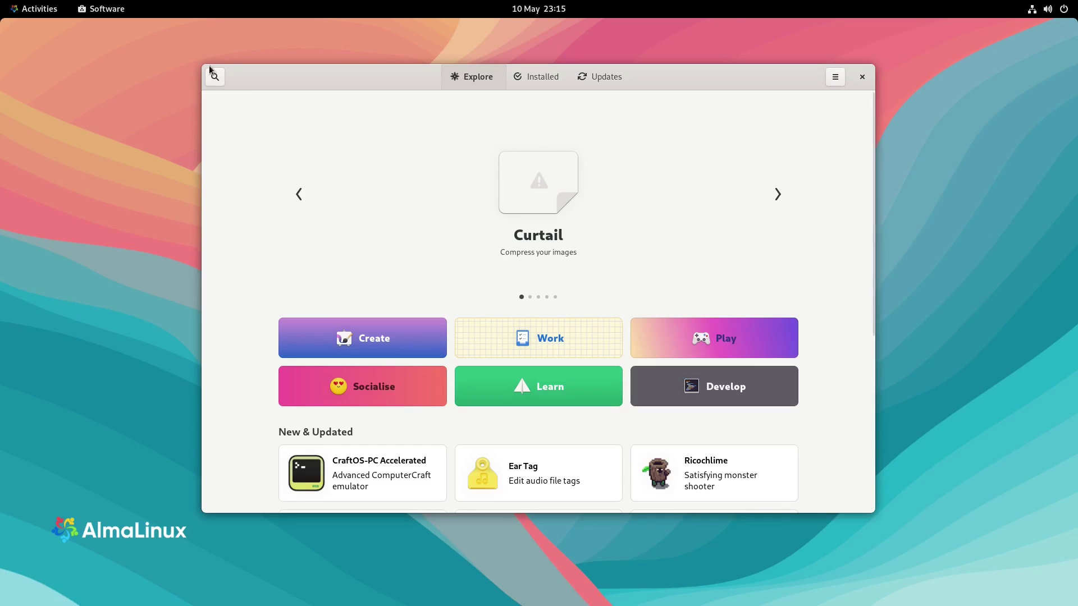
left_click(215, 76)
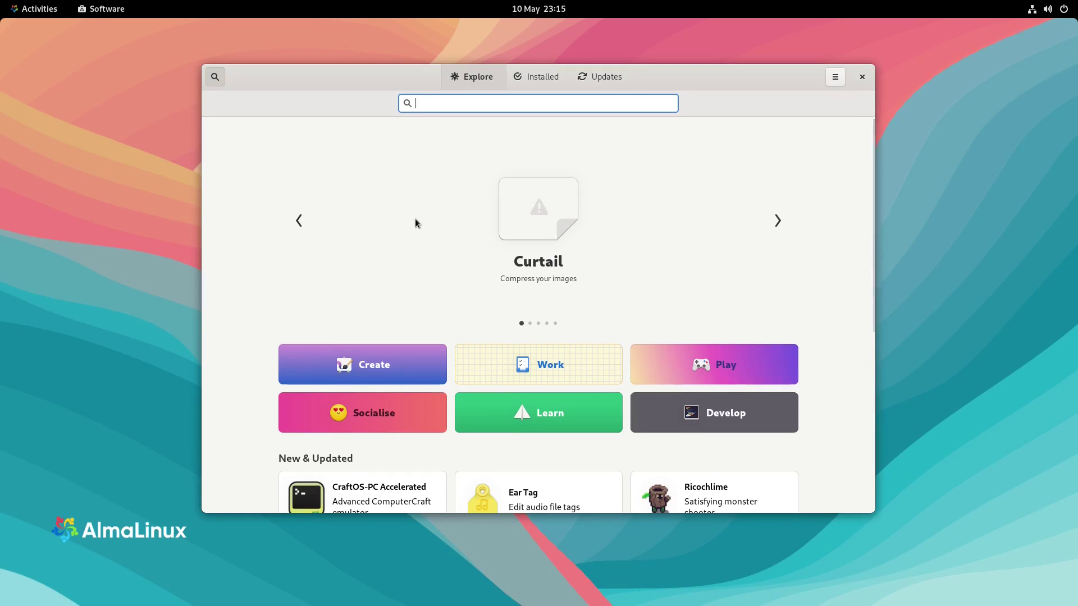
type("chrome")
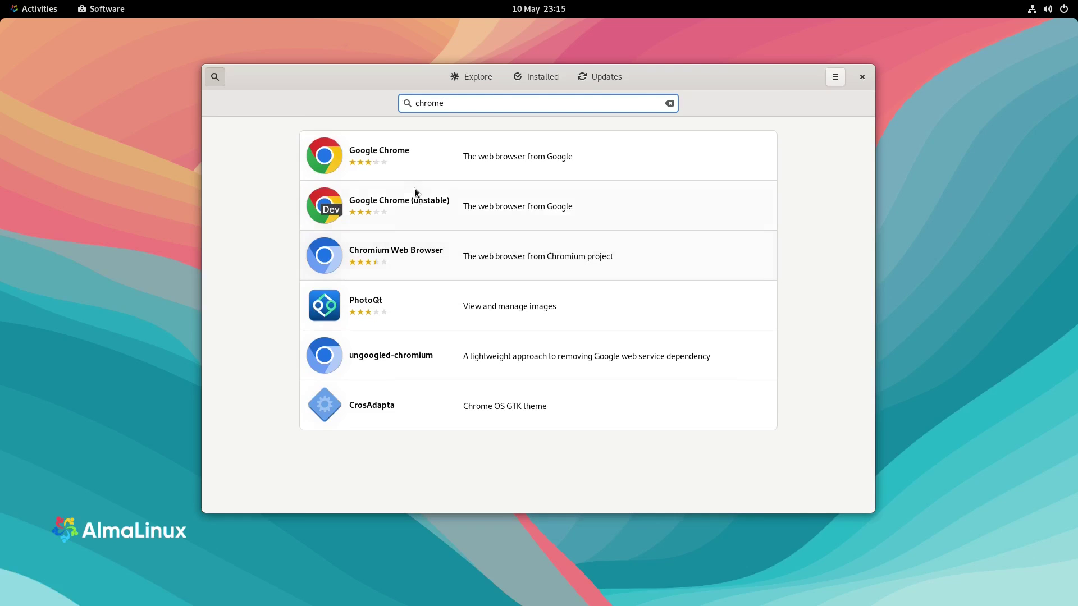
left_click(392, 163)
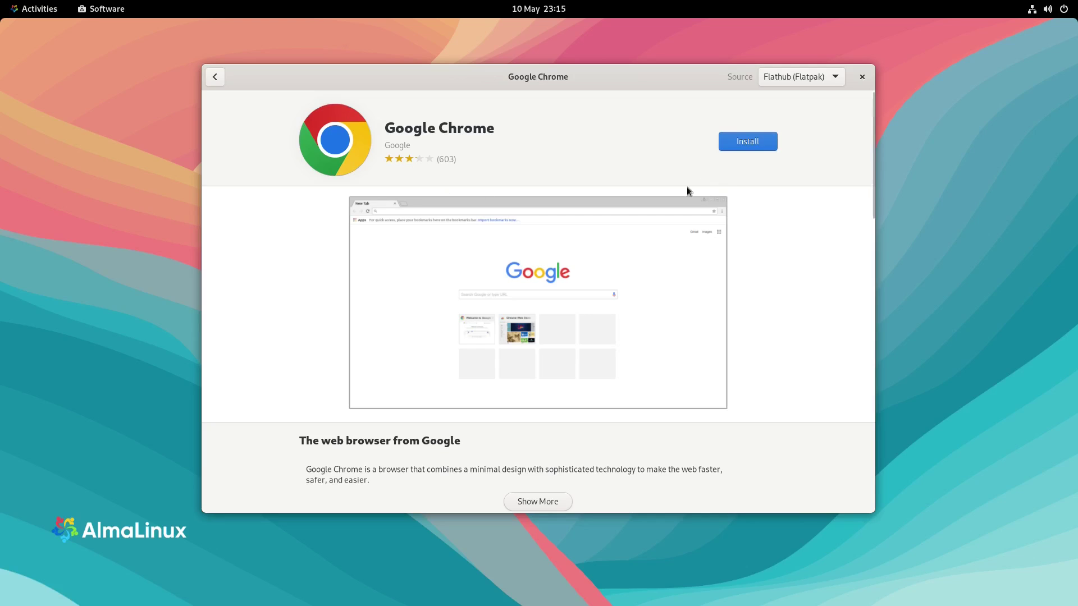
left_click(216, 76)
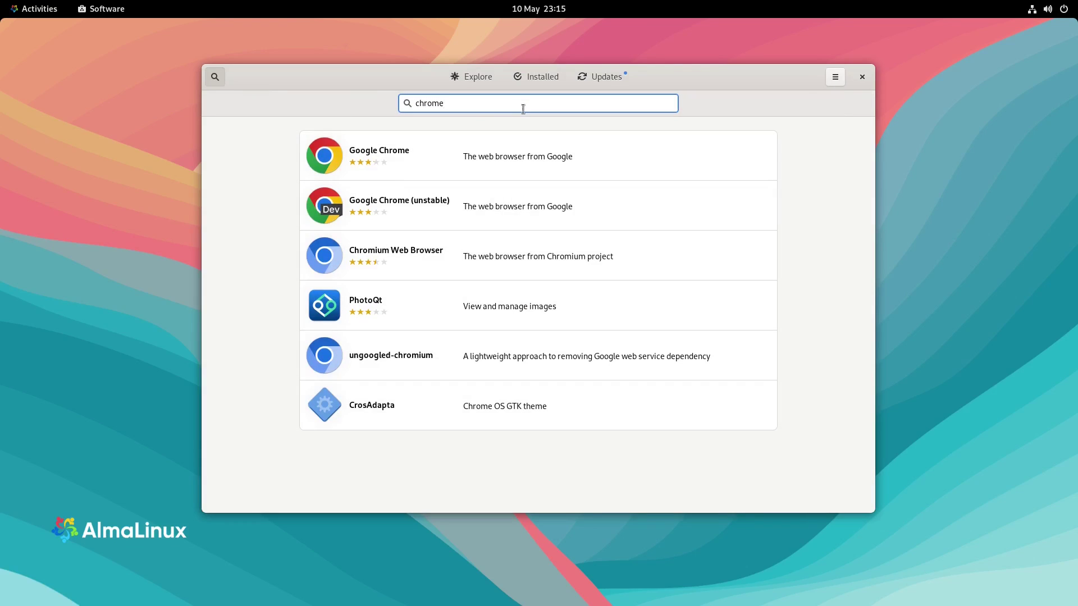
Search for spotify, then steam, and install Steam from its app page
key("ctrl+a")
type("spotify")
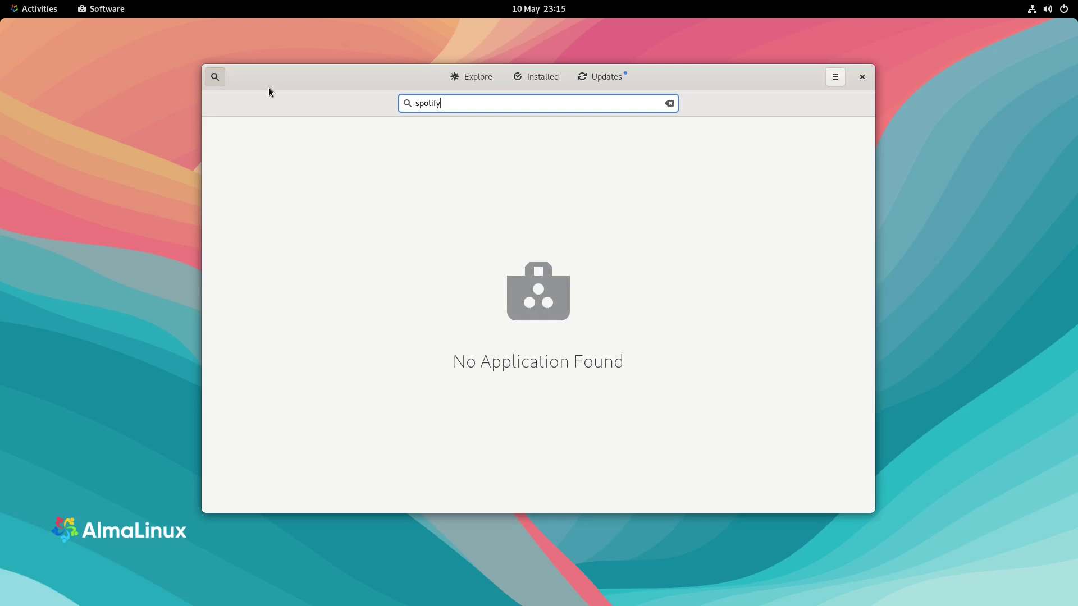
key("BackSpace")
key("BackSpace")
key("BackSpace")
key("BackSpace")
key("BackSpace")
key("BackSpace")
key("BackSpace")
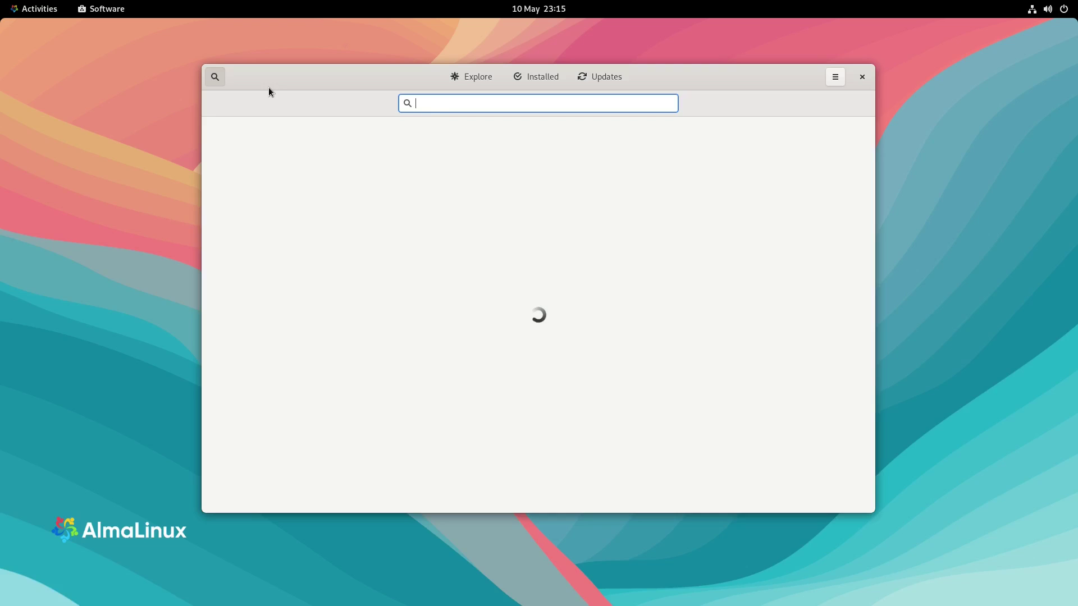
type("steam")
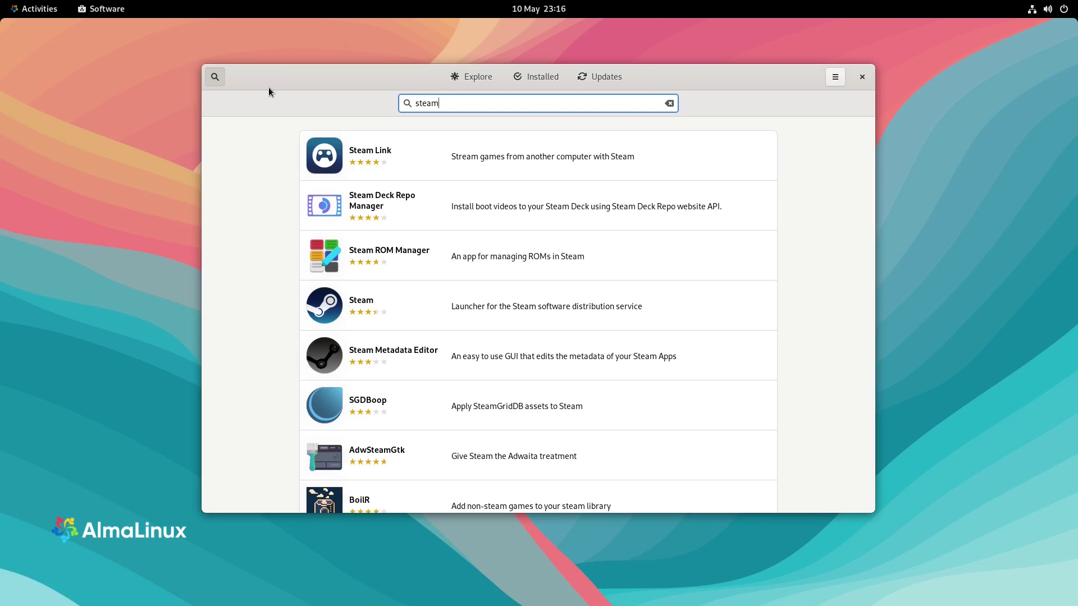
left_click(402, 305)
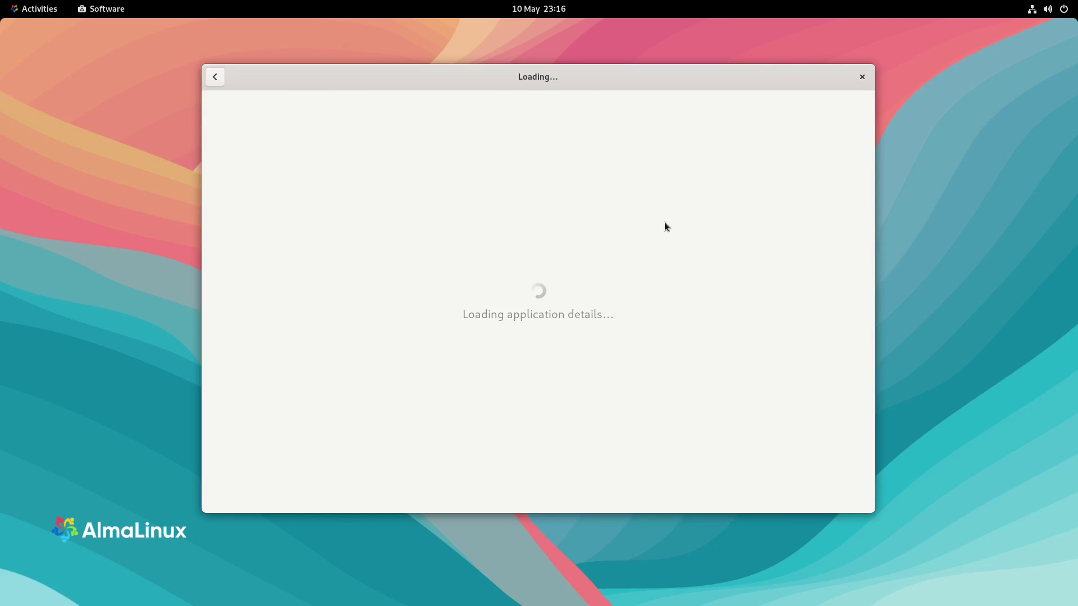
left_click(744, 141)
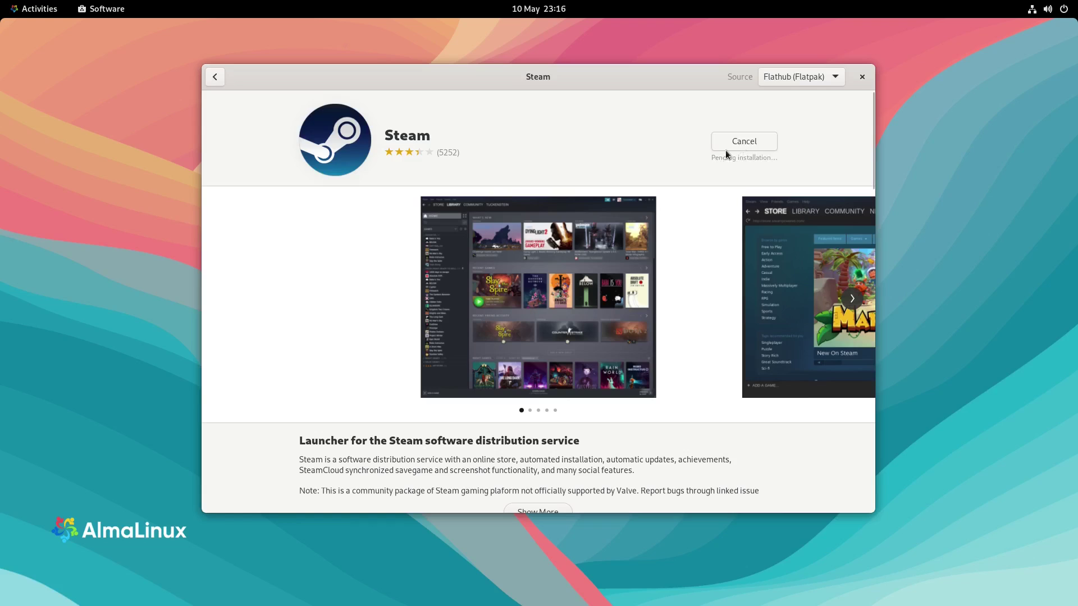
Return to Explore, install Spotify from its carousel tile with authentication, then quit Software at 9%
left_click(211, 79)
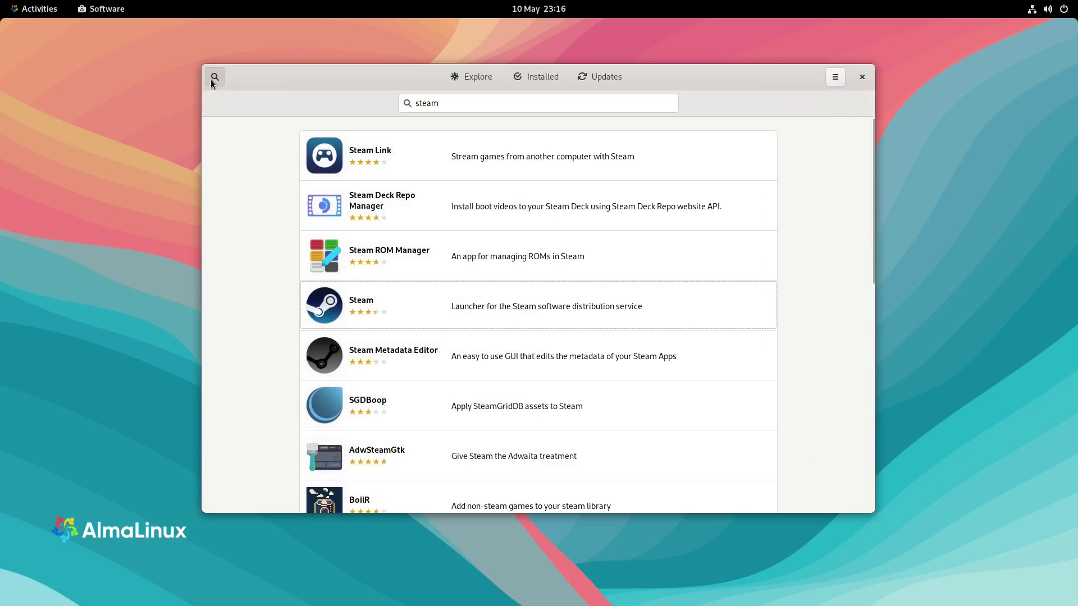
left_click(217, 79)
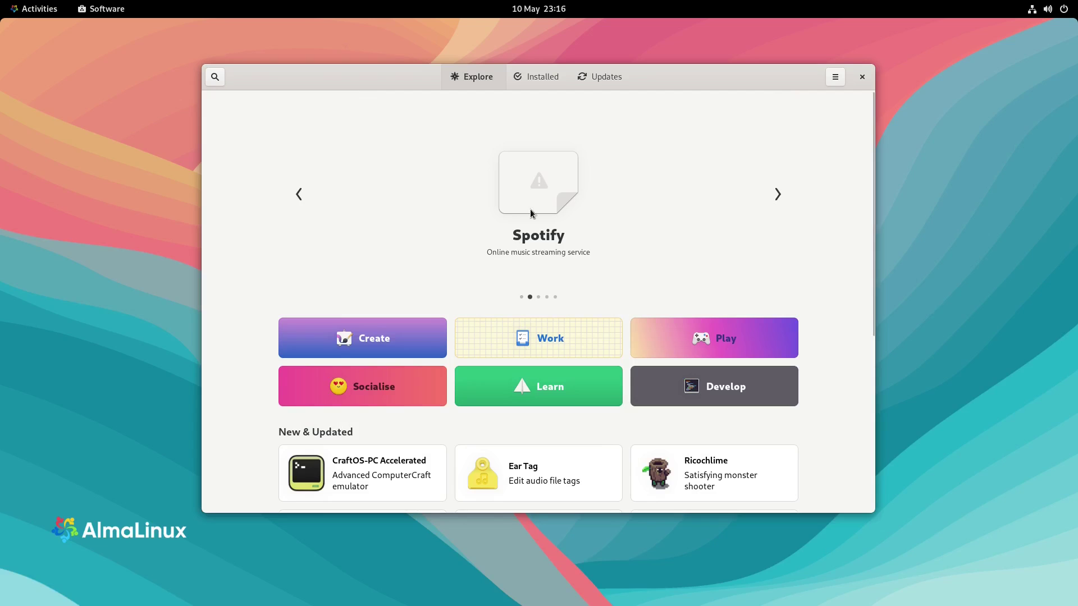
left_click(530, 209)
left_click(733, 144)
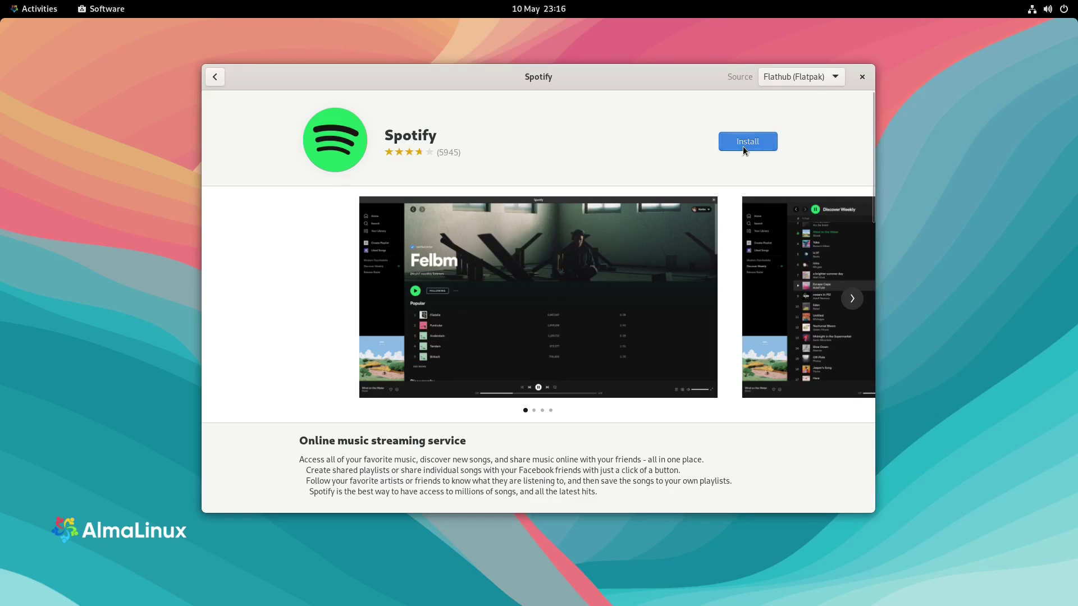
left_click(742, 146)
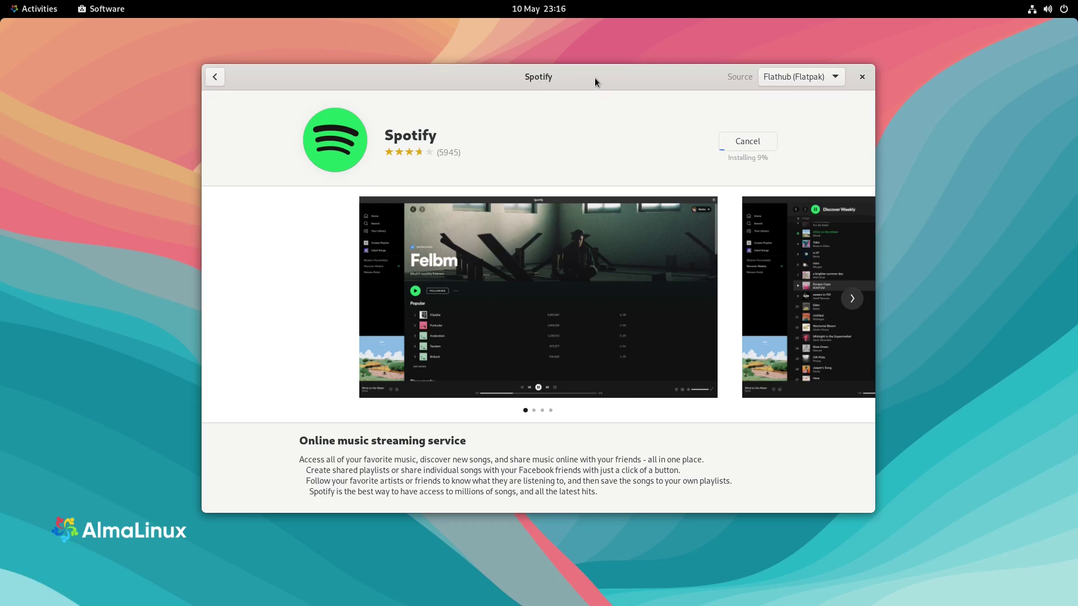
key("ctrl+q")
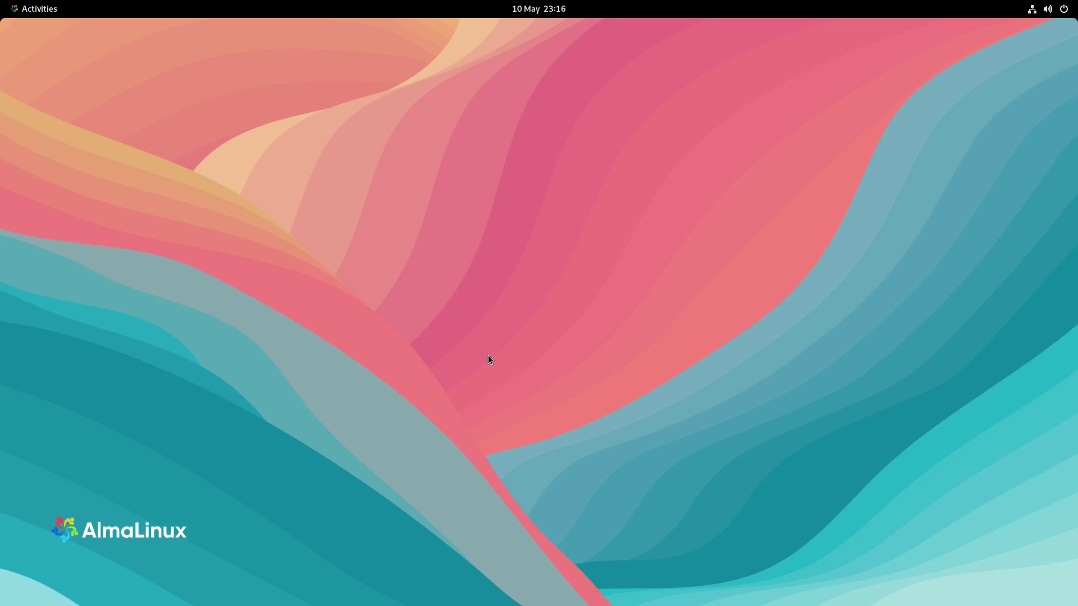
right_click(499, 236)
left_click(519, 254)
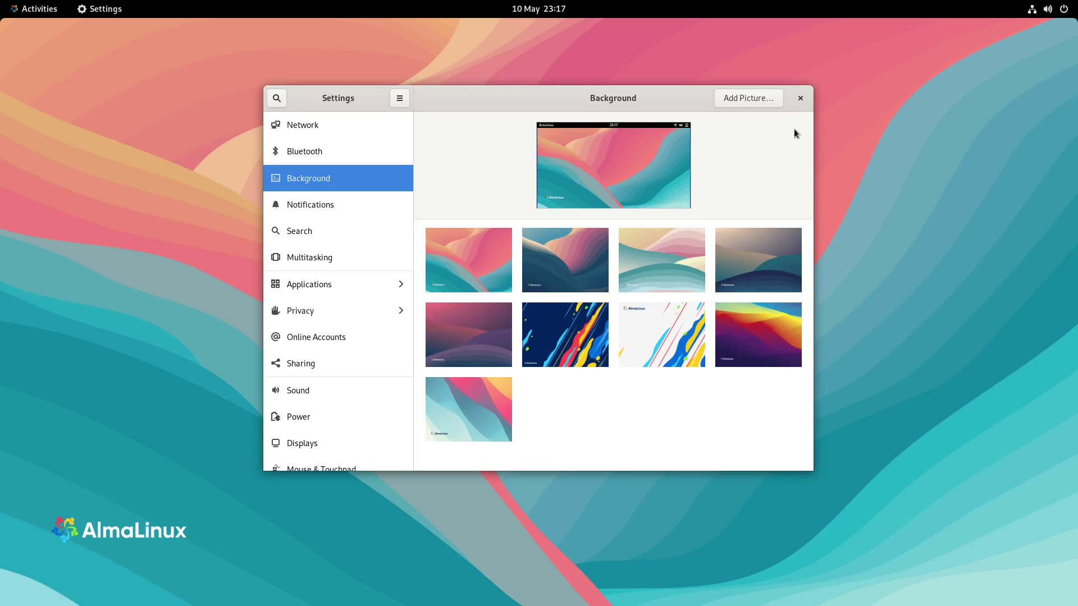
Close GNOME Settings, keeping the original AlmaLinux wallpaper
key("ctrl+q")
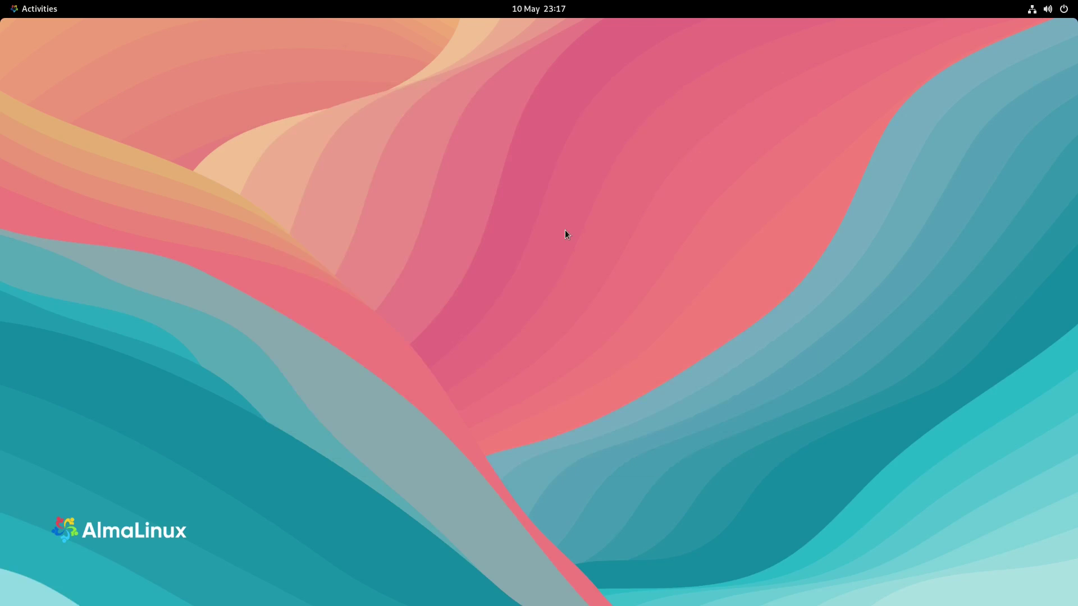